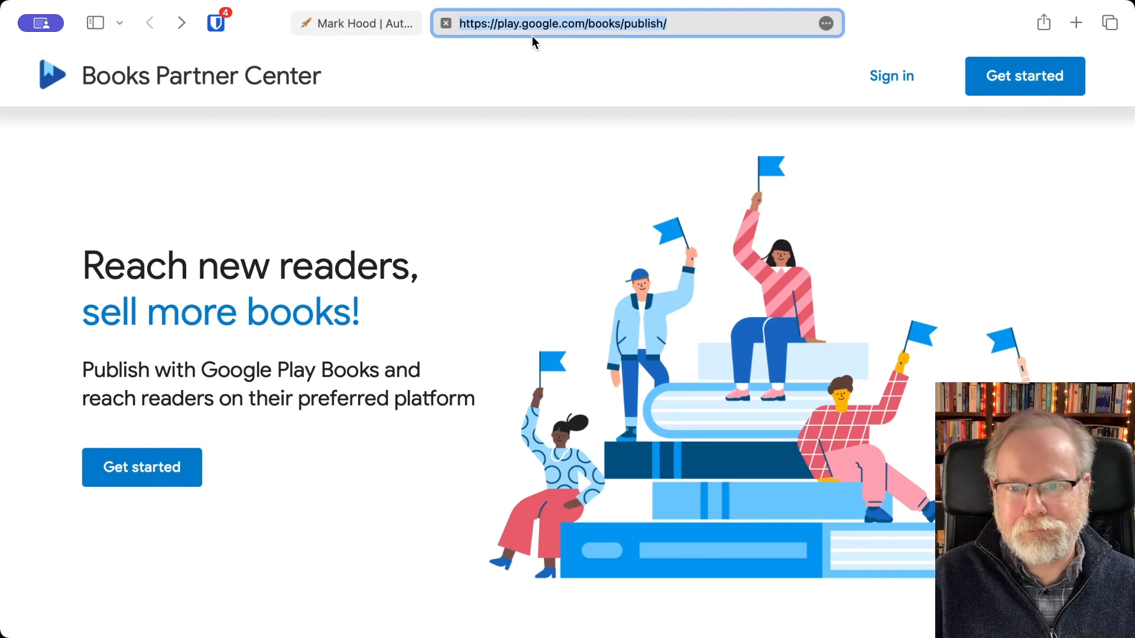
Step: Sign in to the Google Play Books Partner Center
left_click(885, 83)
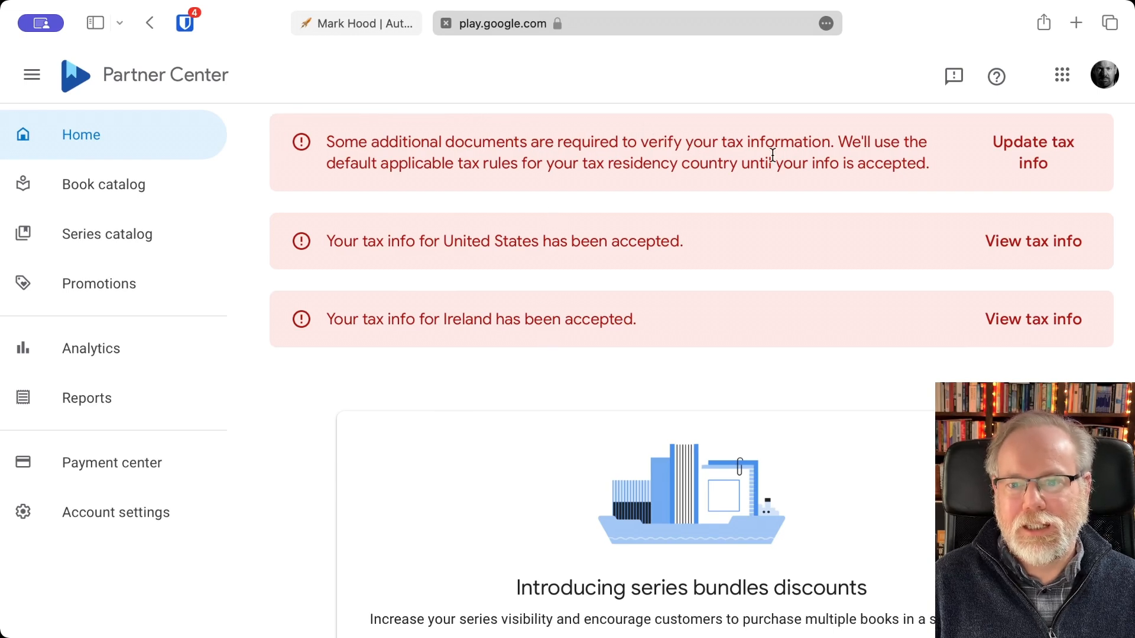
Step: Review the Partner Center home page, including the tax notices, key stats, announcements and top titles by earnings
scroll(538, 209, "down", 1)
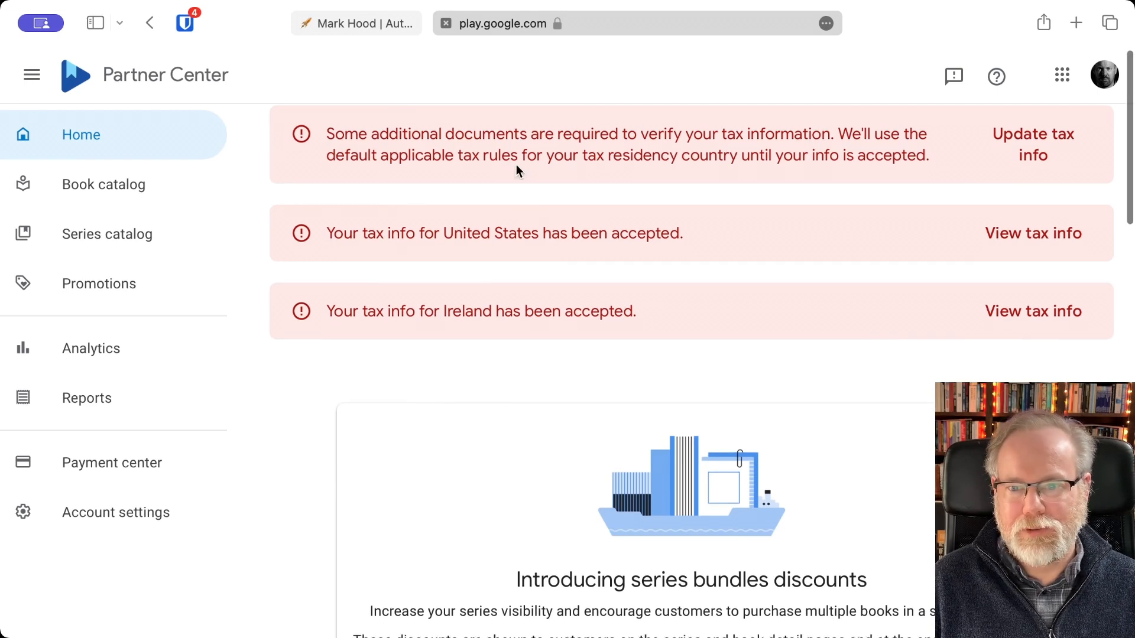
scroll(794, 172, "down", 2)
scroll(794, 171, "down", 5)
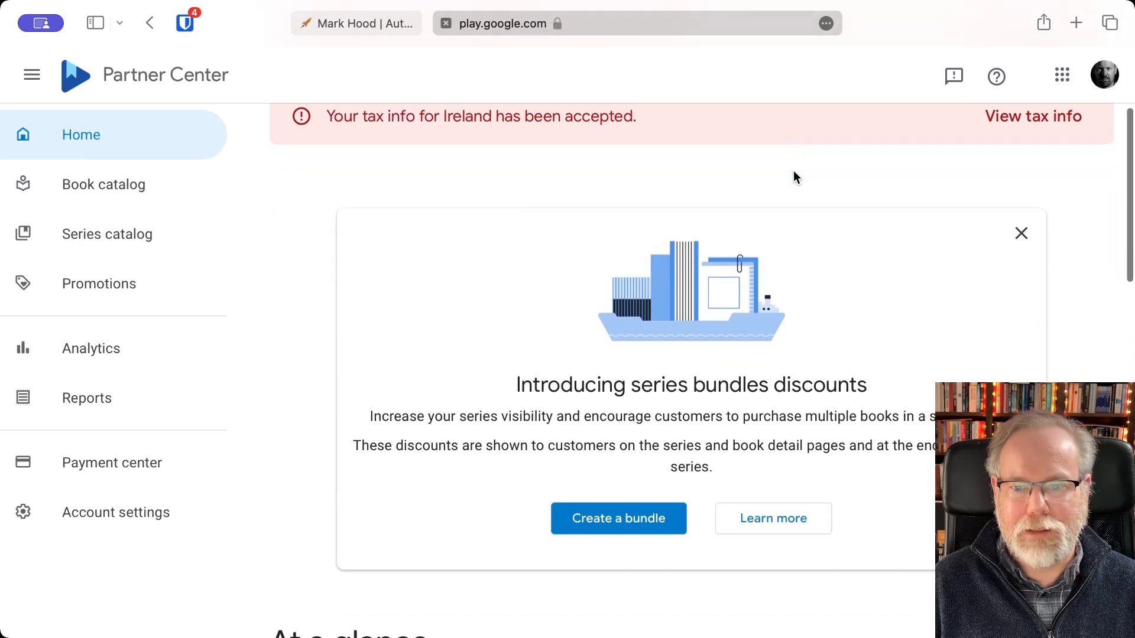
scroll(896, 353, "down", 6)
scroll(895, 358, "down", 3)
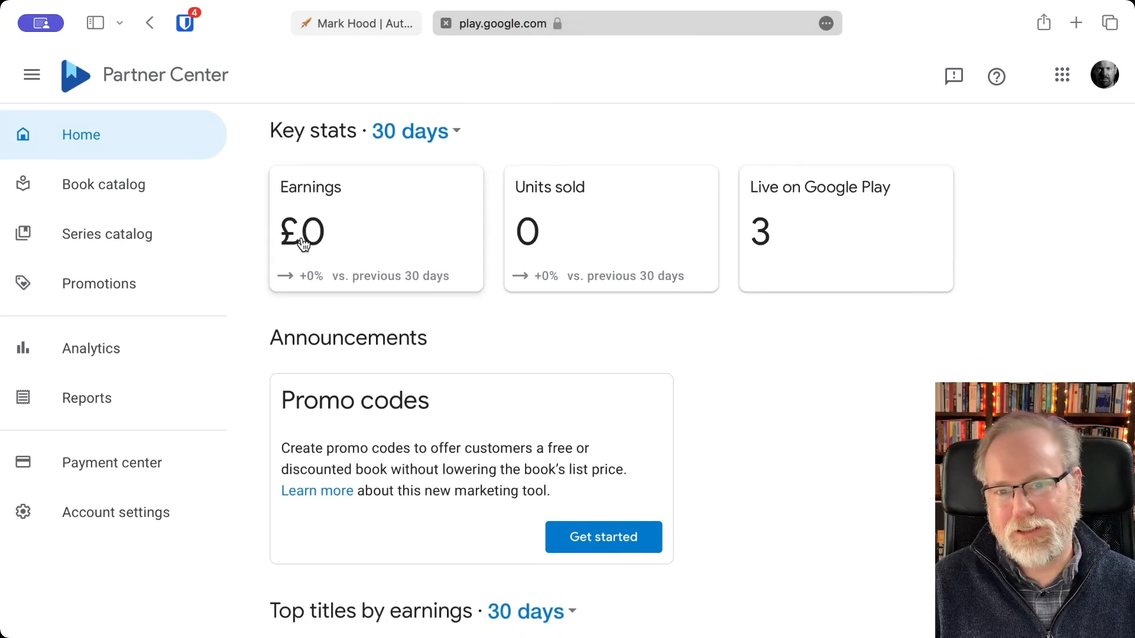
scroll(372, 525, "down", 2)
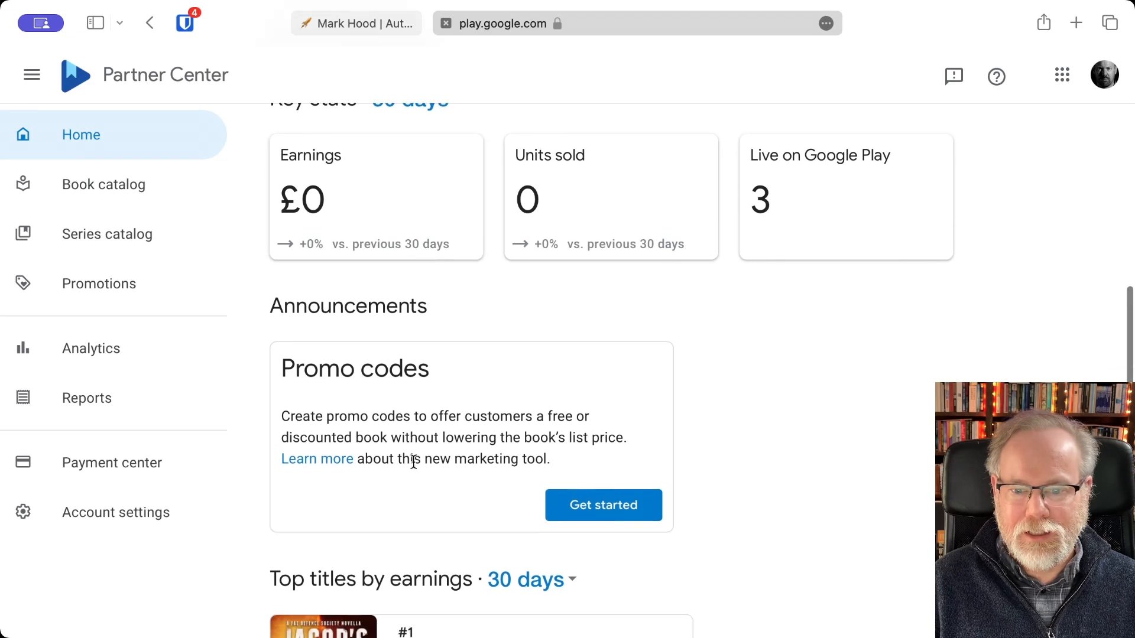
scroll(414, 462, "down", 3)
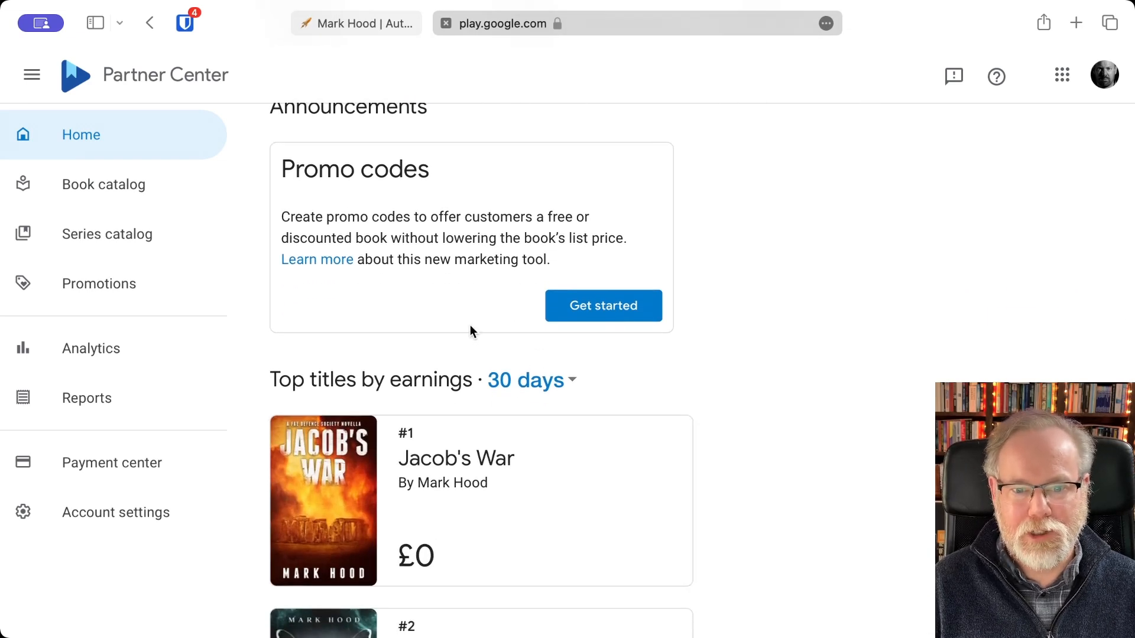
scroll(470, 324, "down", 8)
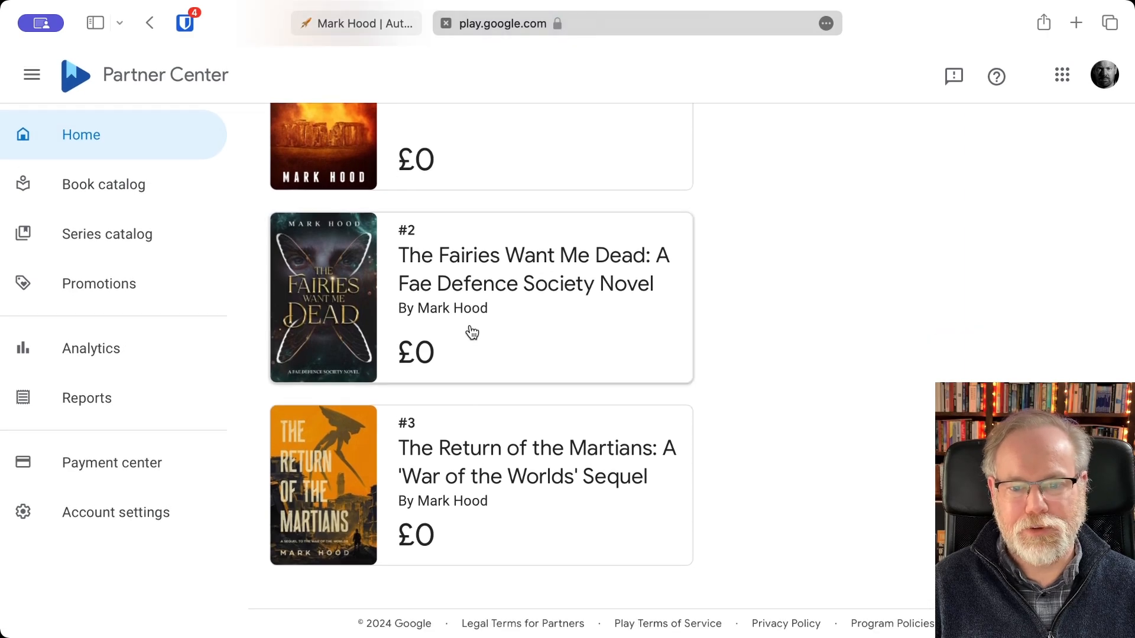
scroll(488, 438, "up", 1)
scroll(479, 193, "up", 6)
scroll(480, 195, "down", 8)
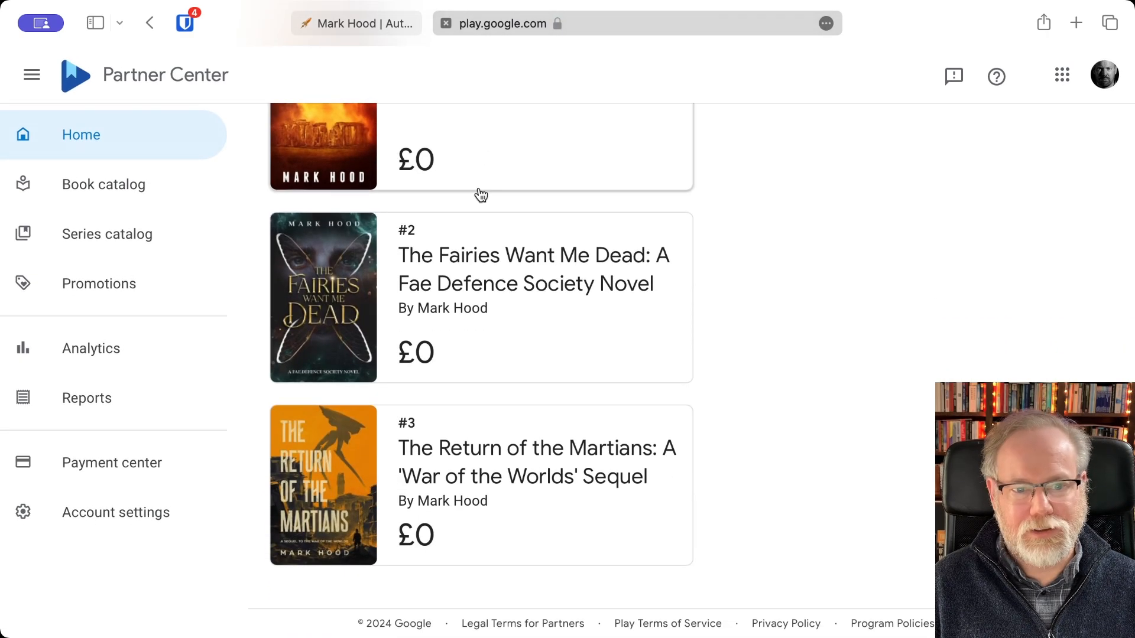
scroll(480, 194, "up", 15)
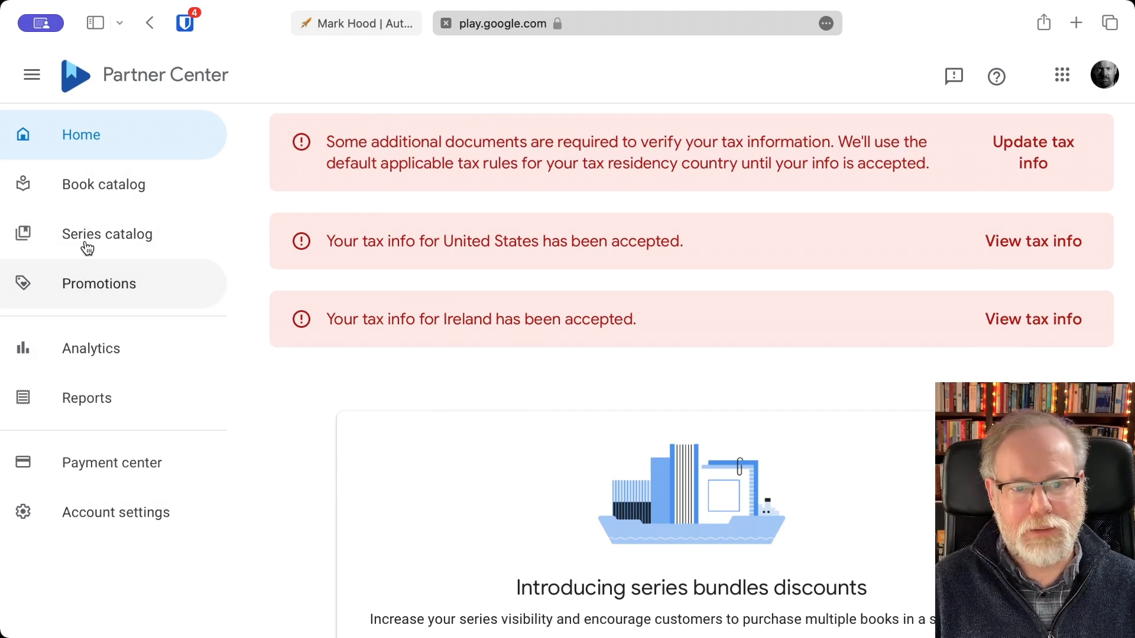
Step: Start adding a new book from the book catalog, using the sell option Sell ebook on Google Play
left_click(89, 187)
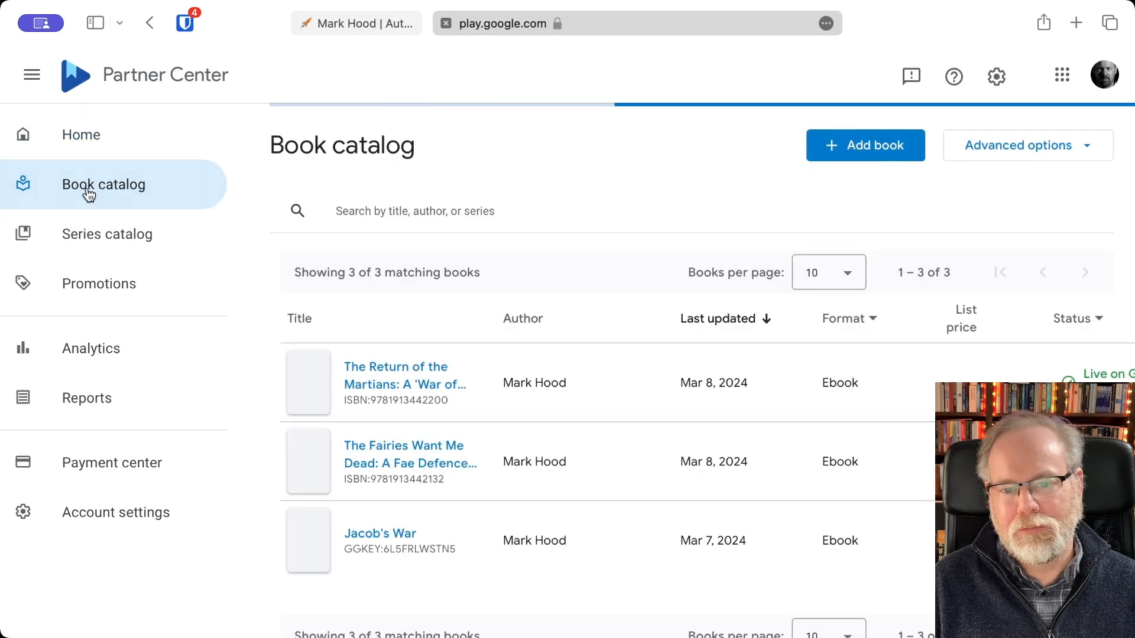
scroll(567, 416, "down", 3)
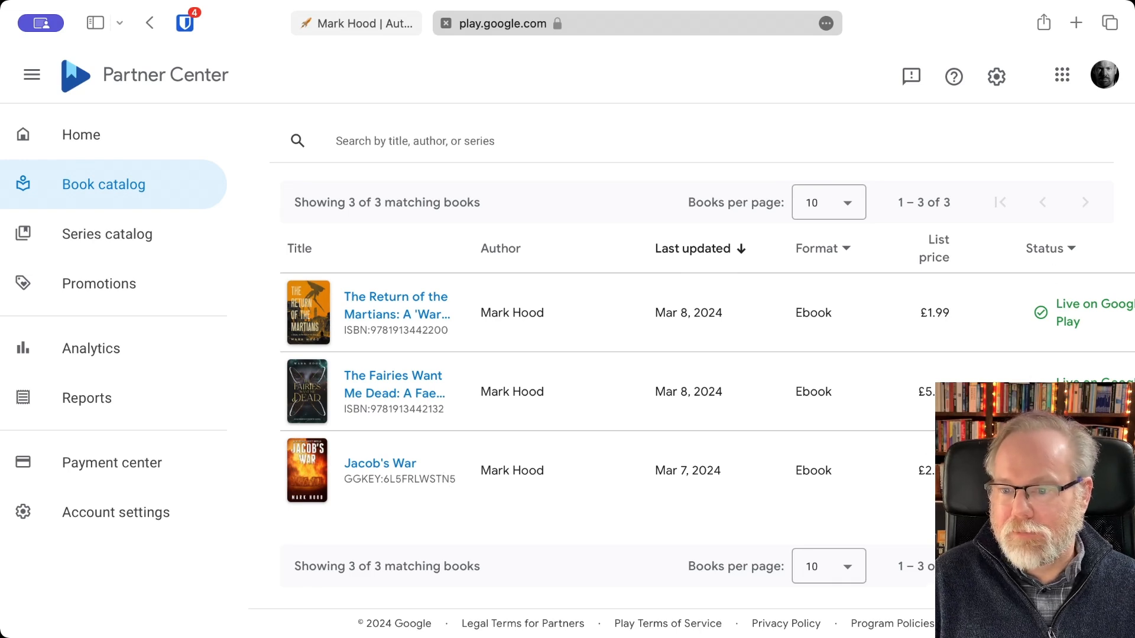
scroll(734, 348, "up", 2)
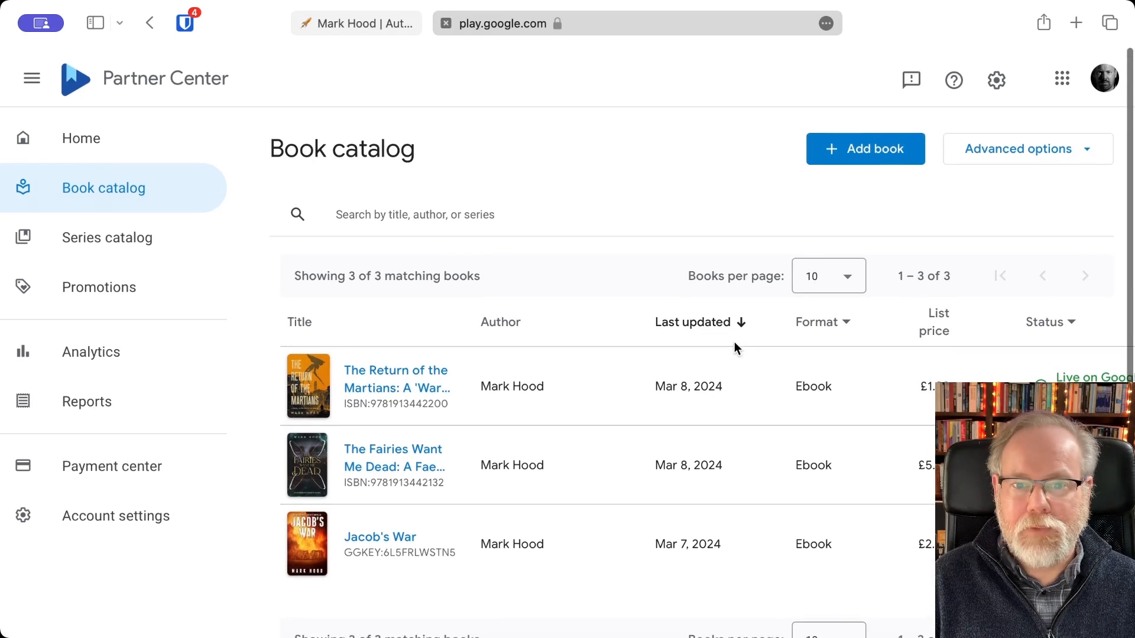
left_click(878, 155)
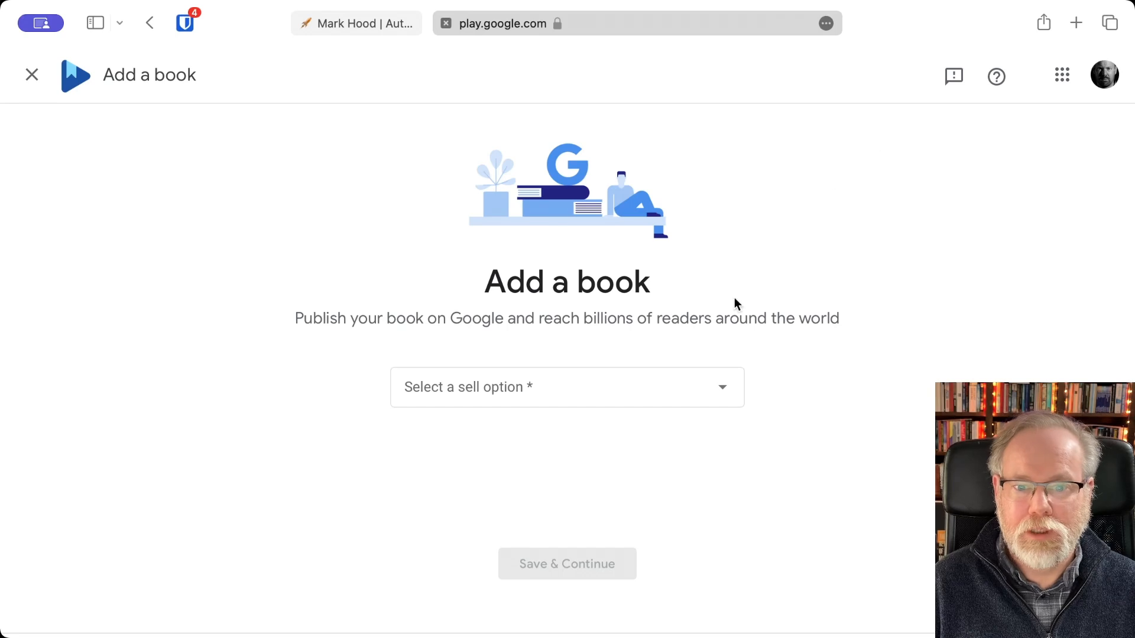
left_click(591, 398)
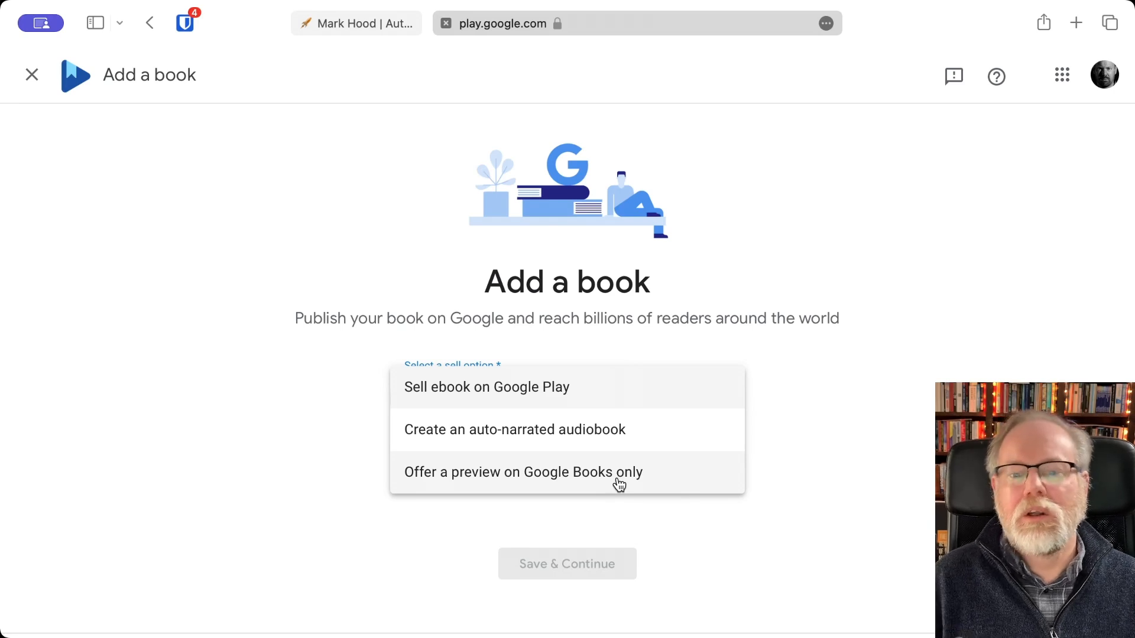
left_click(611, 393)
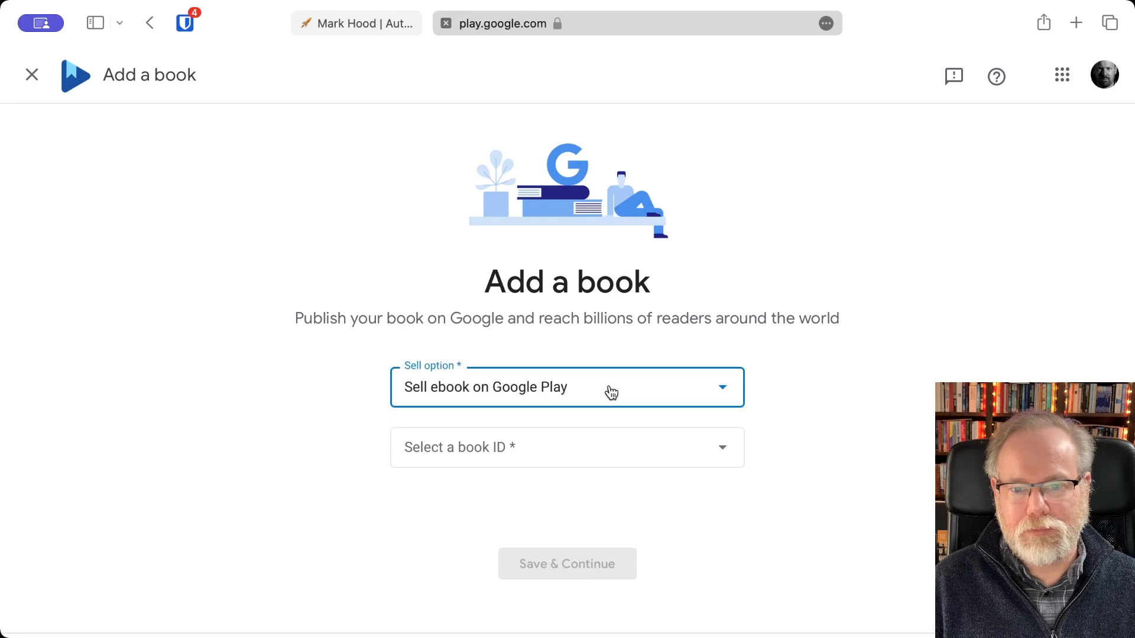
left_click(603, 470)
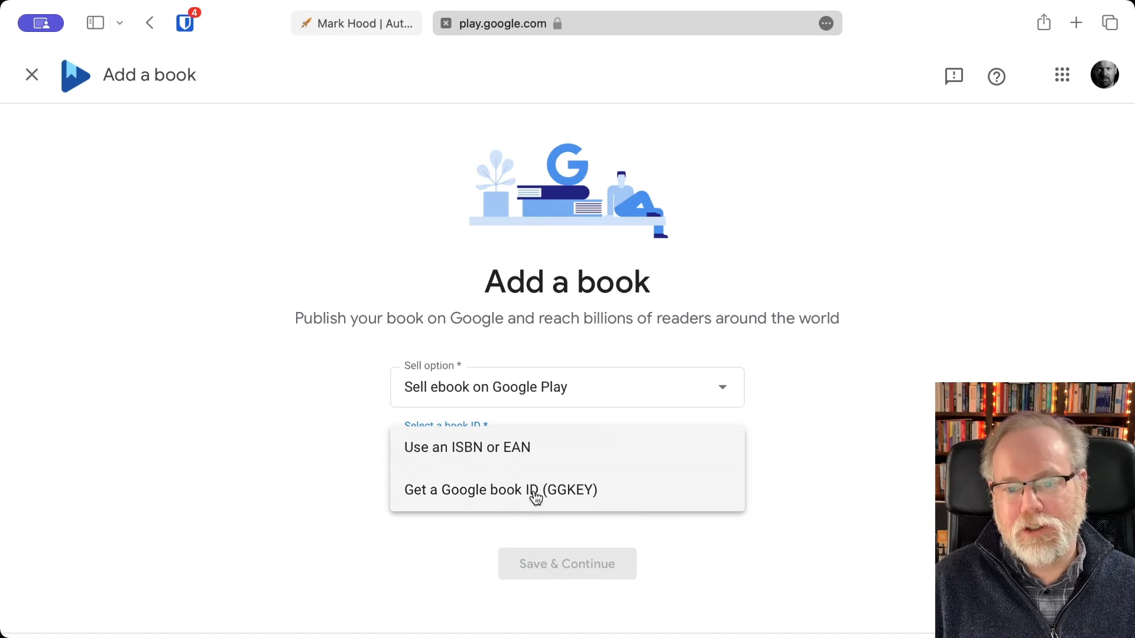
left_click(484, 449)
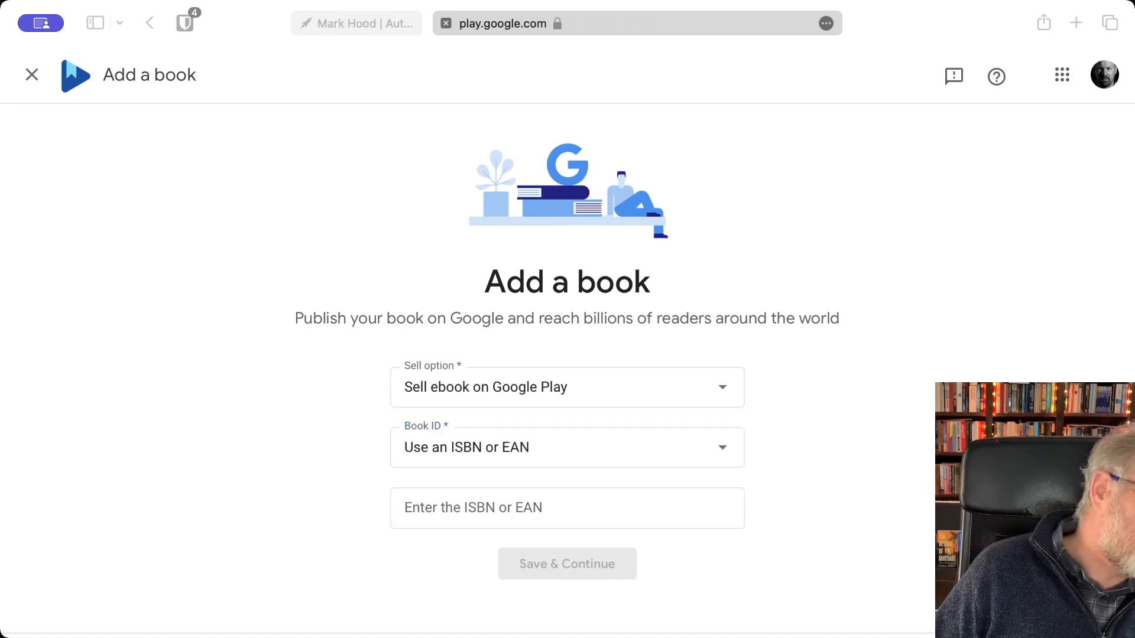
left_click(502, 505)
left_click(502, 506)
key("super+v")
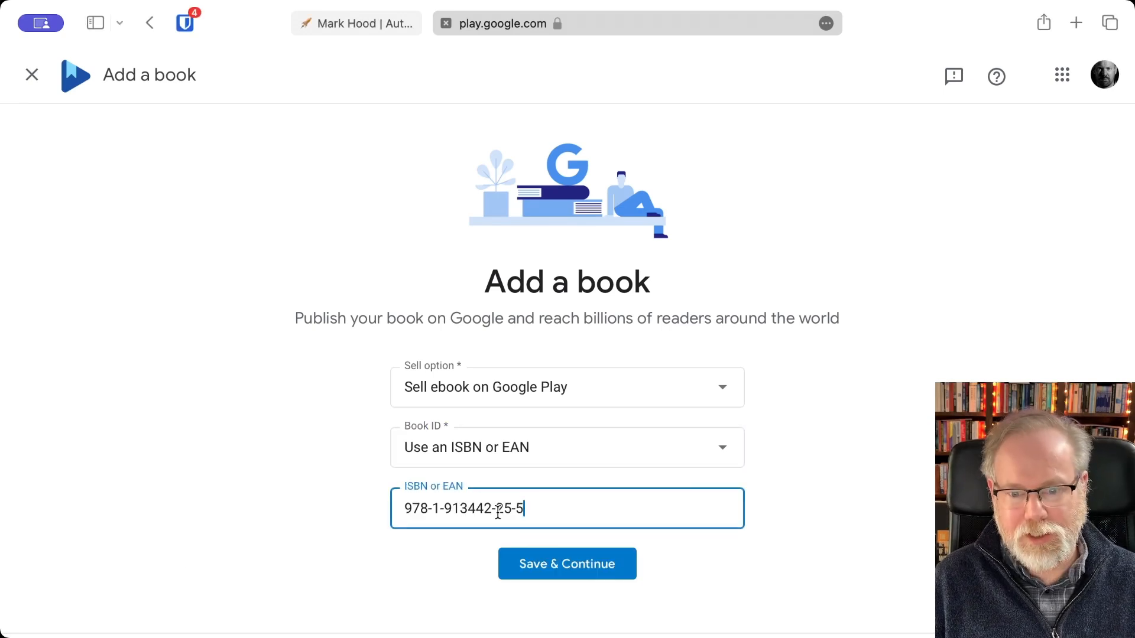
left_click(608, 567)
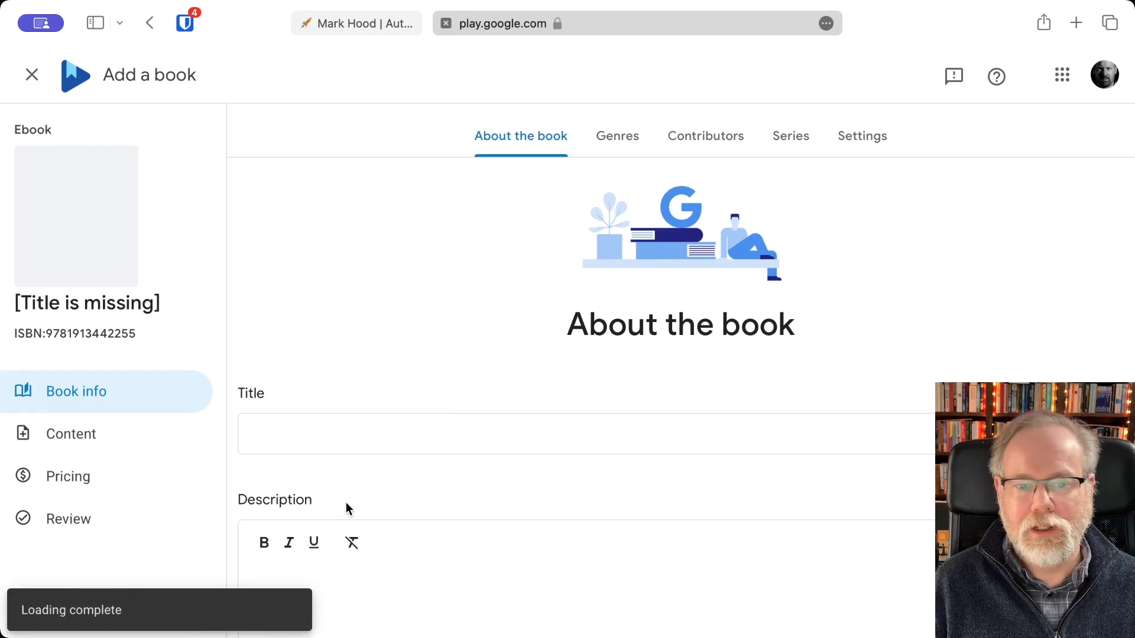
Step: Set the book's title to Earth Under the Martians
left_click(312, 440)
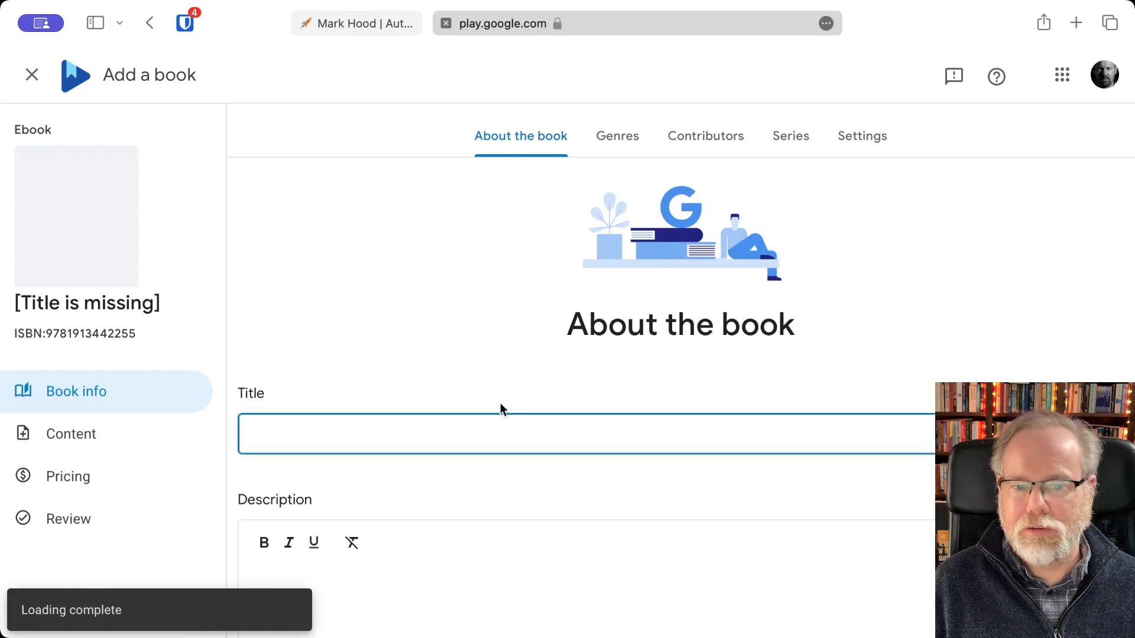
type("Ear")
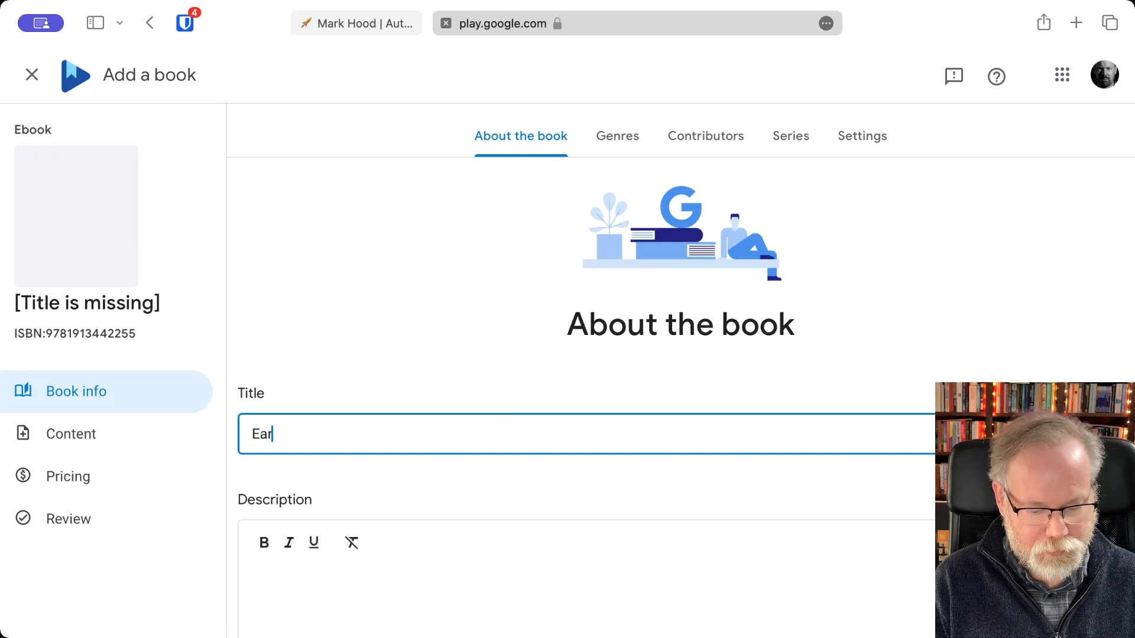
type("th Under the Martians")
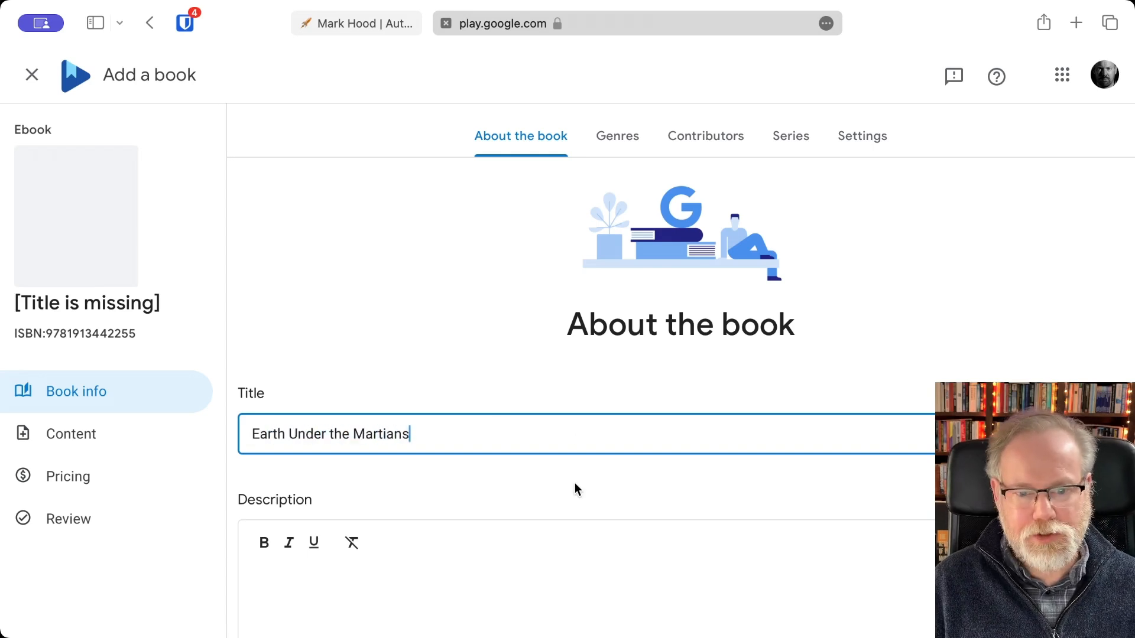
Step: Paste the prepared blurb starting "Humanity is on the run." into the book's description
scroll(570, 489, "down", 3)
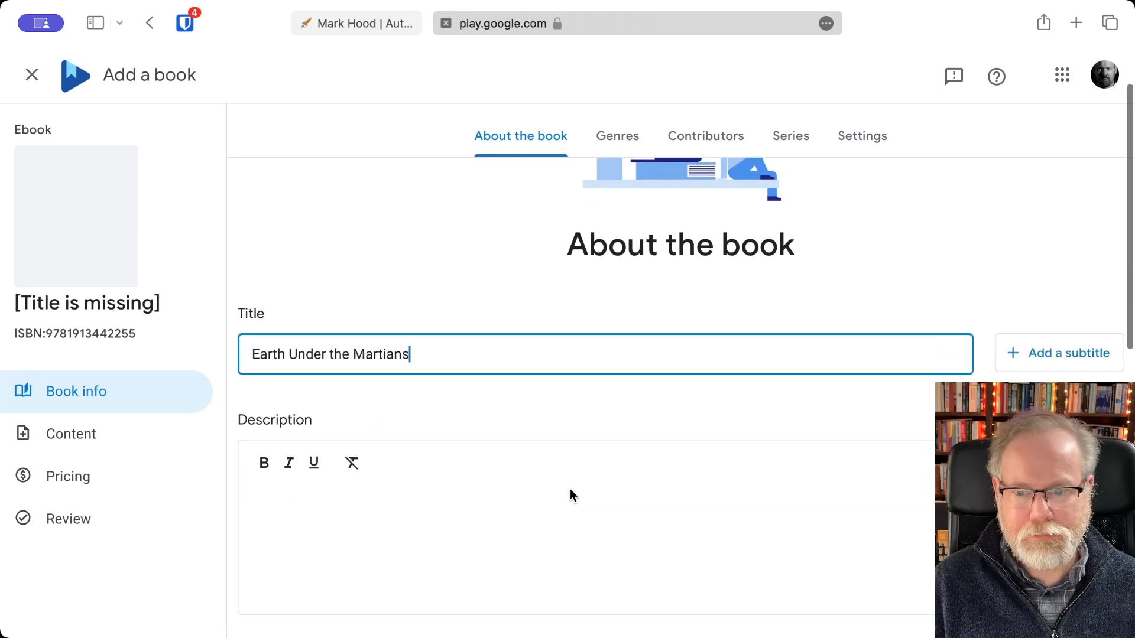
left_click(520, 486)
key("super+Tab")
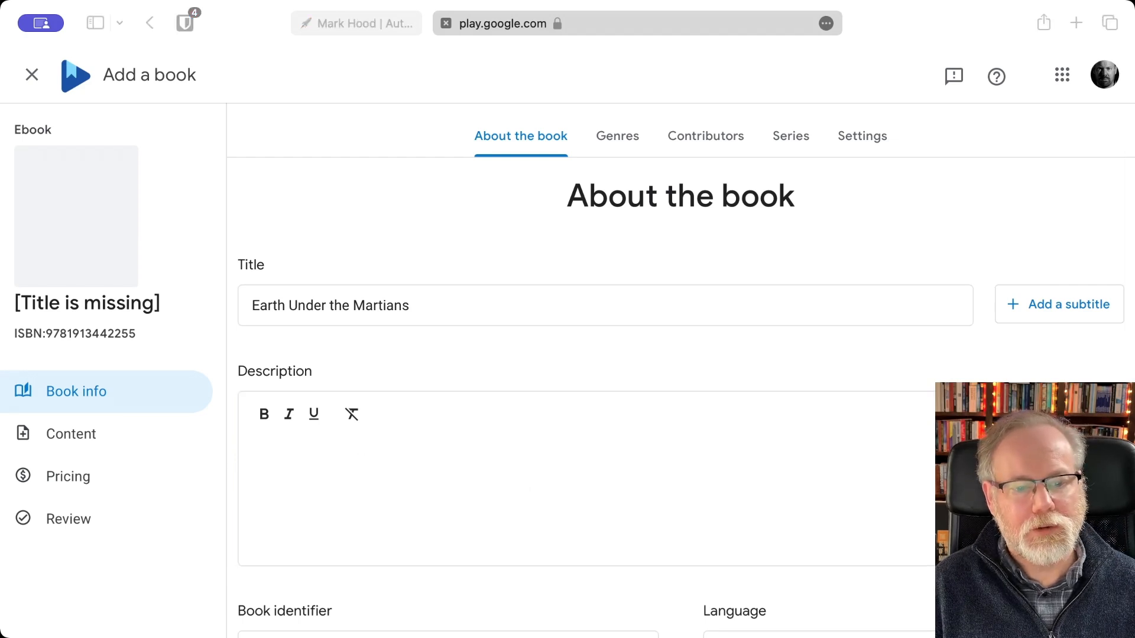
left_click(360, 498)
key("super+v")
Step: Remove the blank lines between the description's paragraphs and after its last sentence
left_click(361, 499)
key("BackSpace")
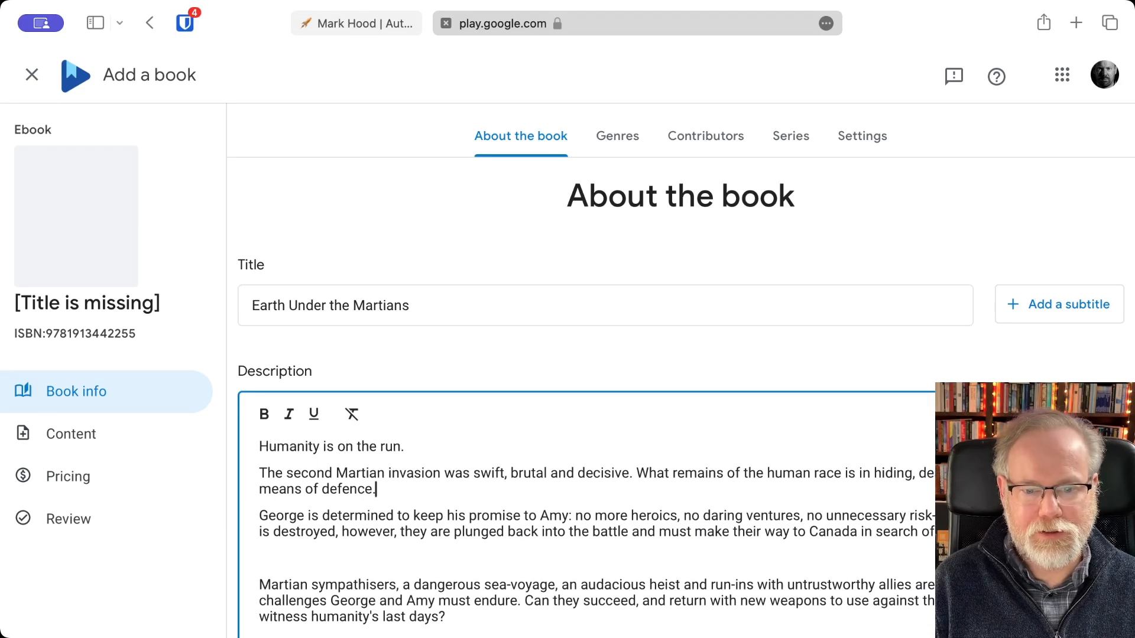
left_click(349, 558)
key("BackSpace")
scroll(346, 520, "down", 2)
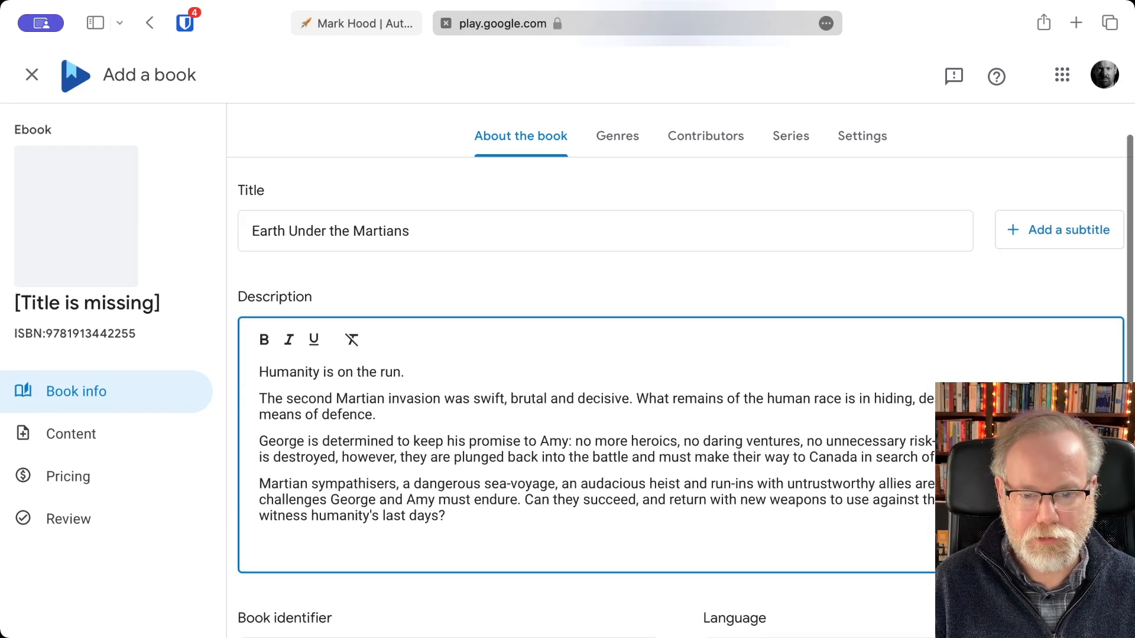
left_click(341, 548)
key("BackSpace")
Step: Look up the print length of Earth Under the Martians on its Amazon page via the author website, and return to the page count field
scroll(342, 548, "down", 5)
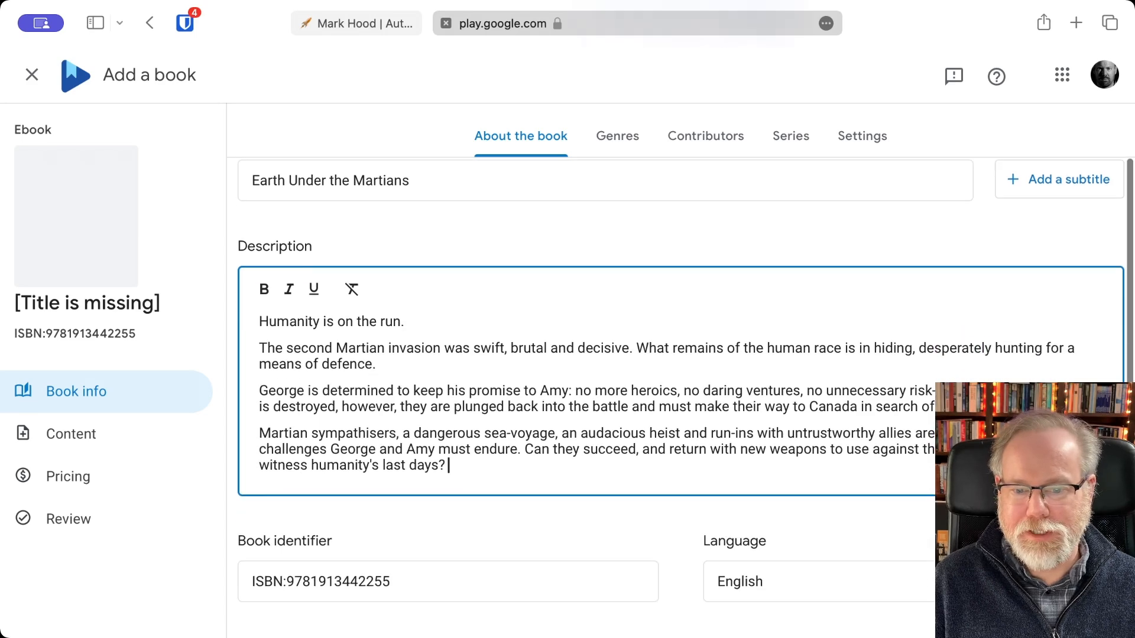
scroll(352, 328, "down", 1)
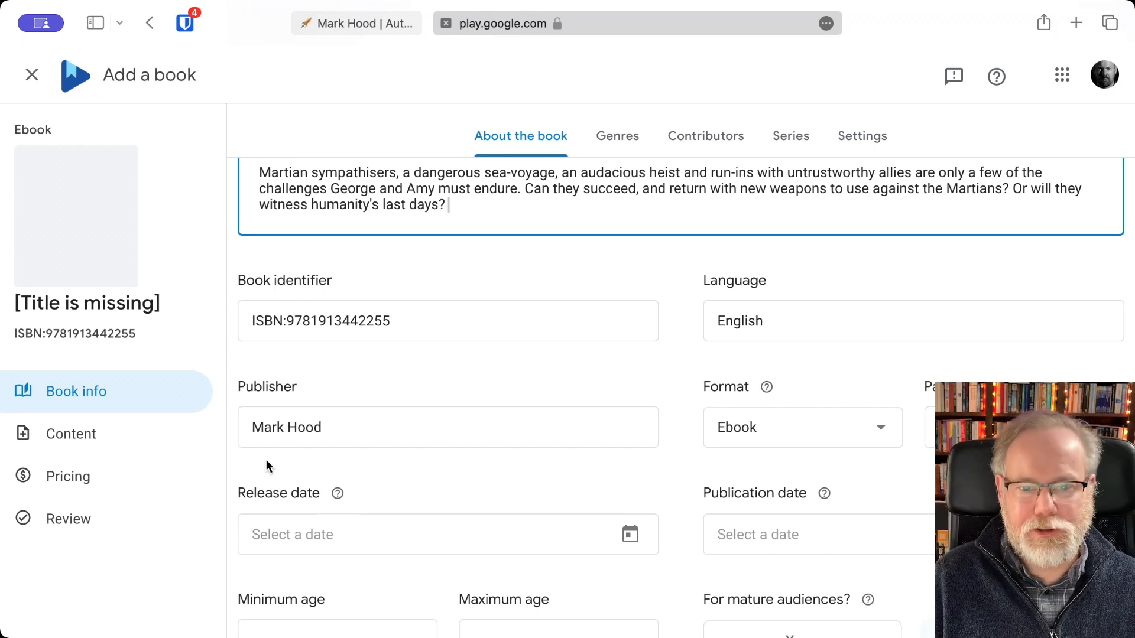
left_click(940, 428)
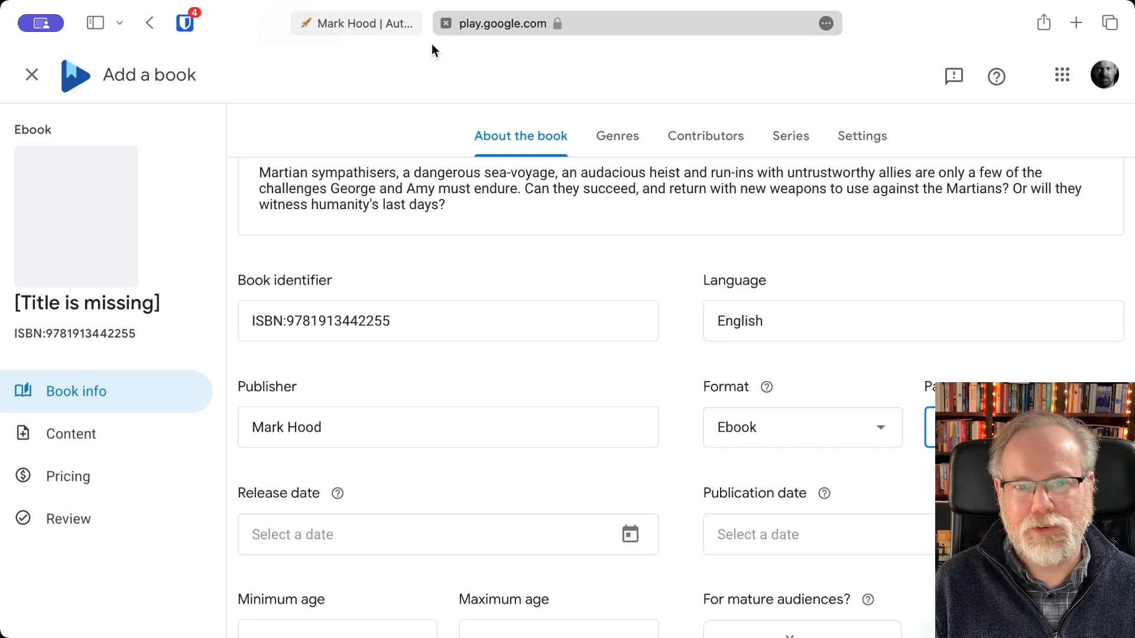
left_click(362, 25)
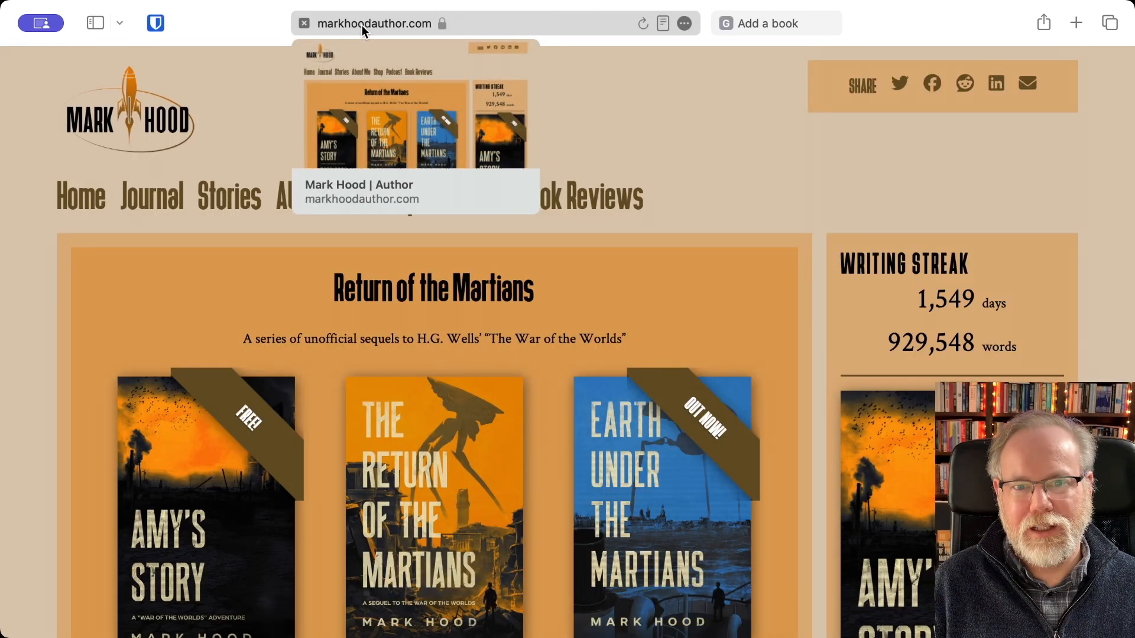
left_click(670, 478)
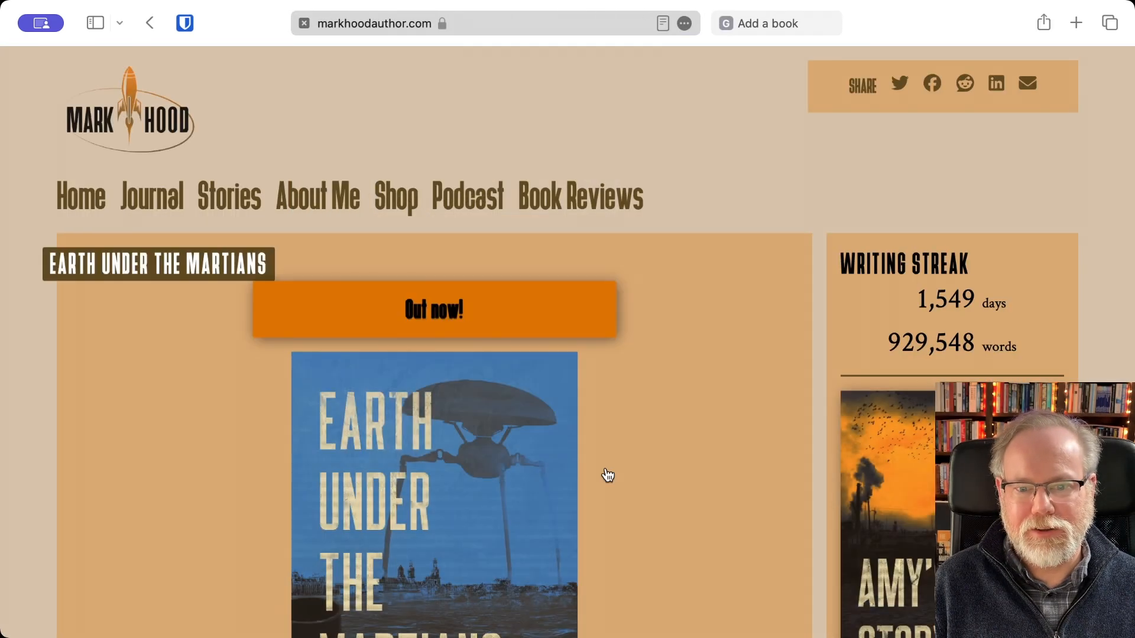
left_click(411, 476)
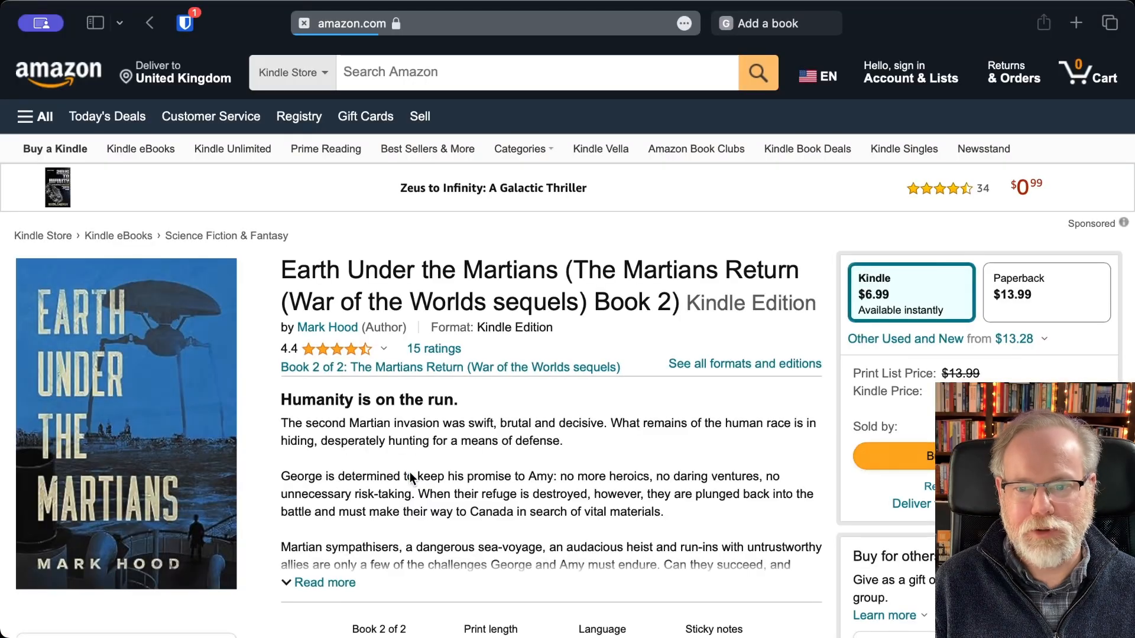
scroll(671, 423, "down", 2)
scroll(672, 424, "down", 10)
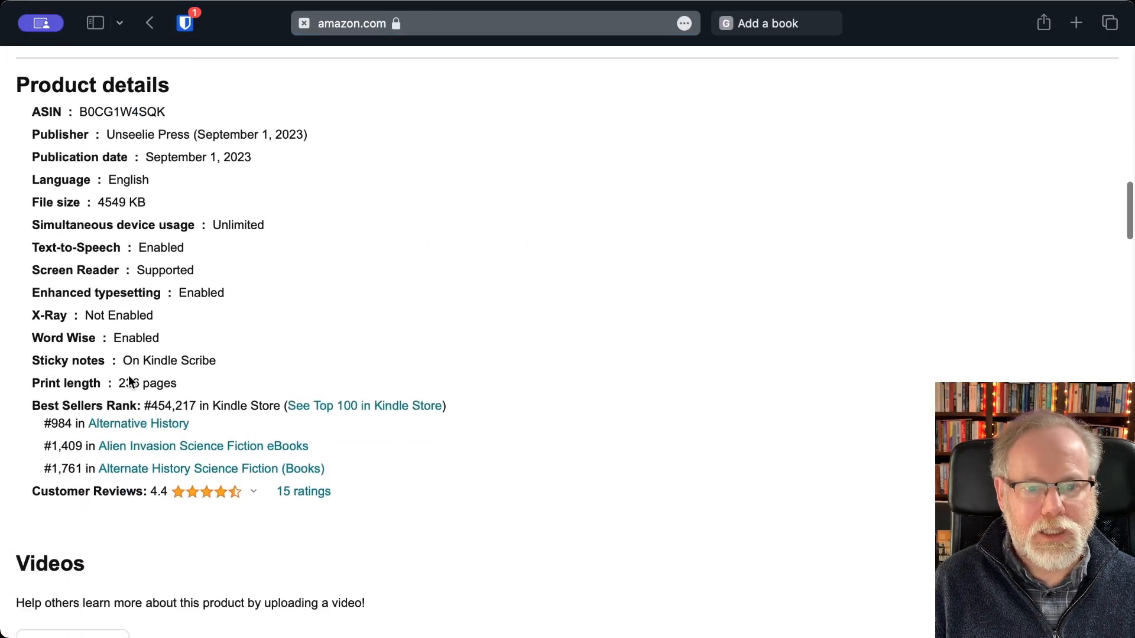
double_click(129, 382)
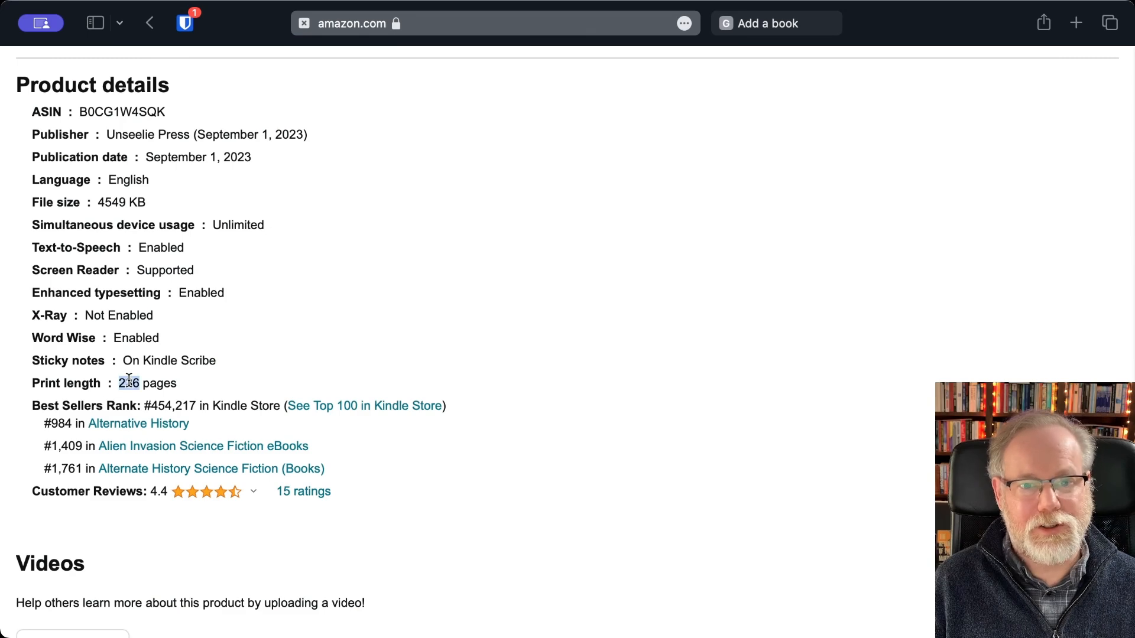
left_click(772, 25)
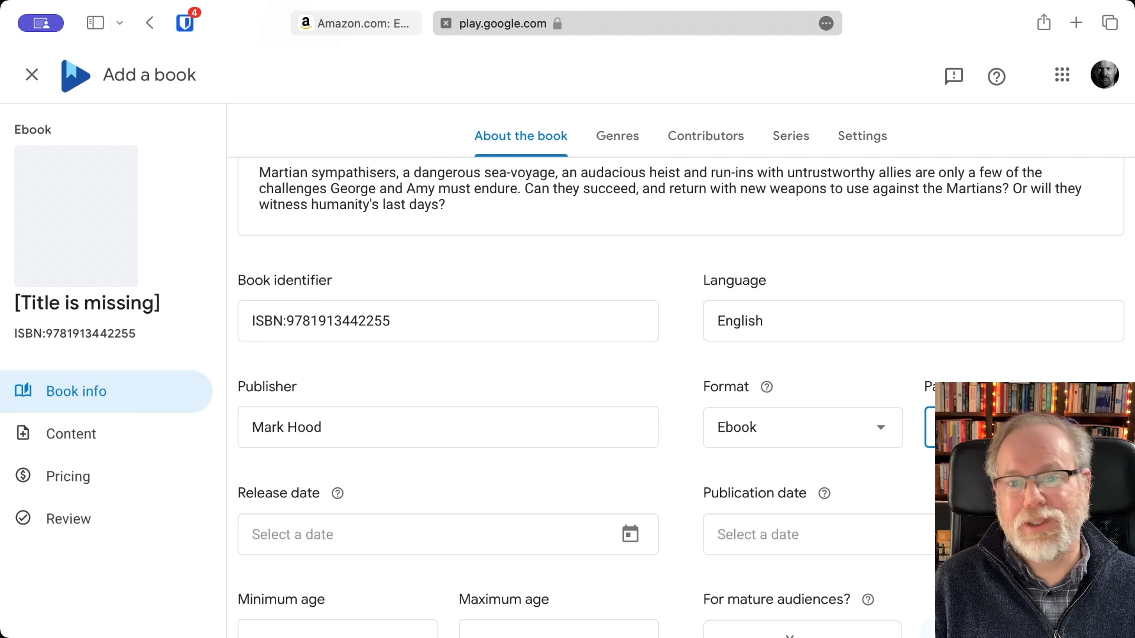
Step: Look up the publication date of Earth Under the Martians on the author website and return to the book form
left_click(517, 529)
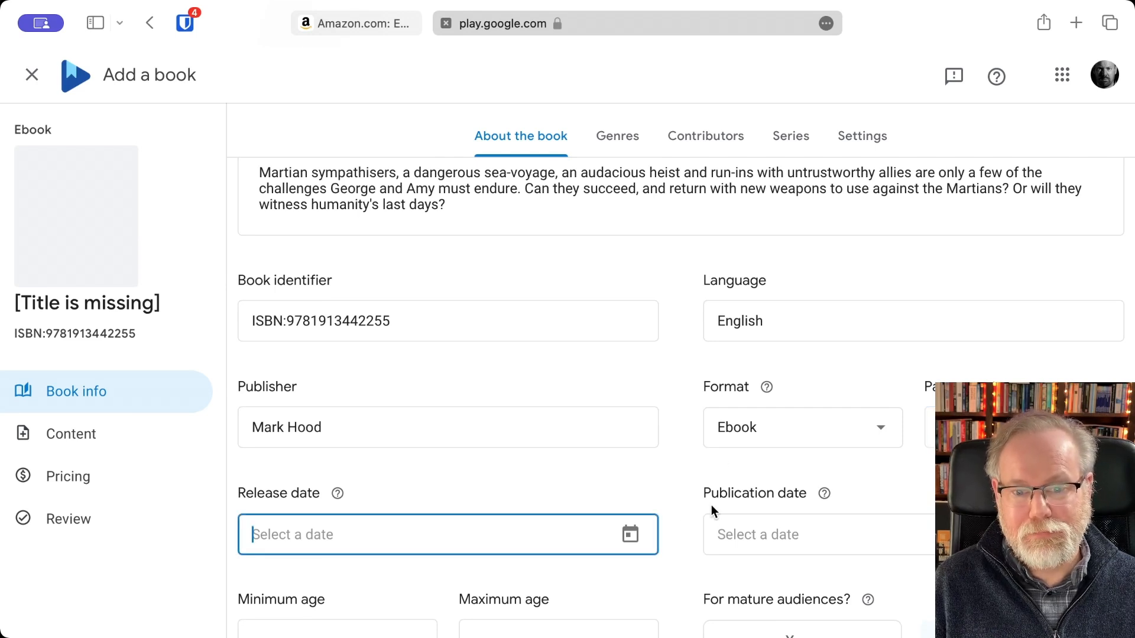
left_click(354, 16)
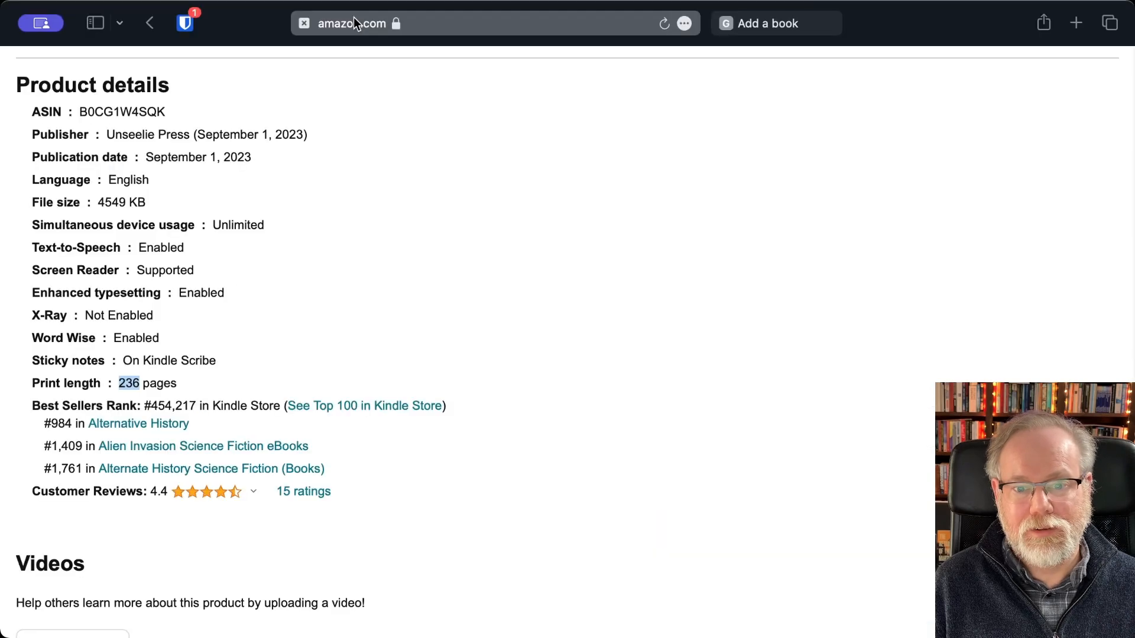
left_click(149, 23)
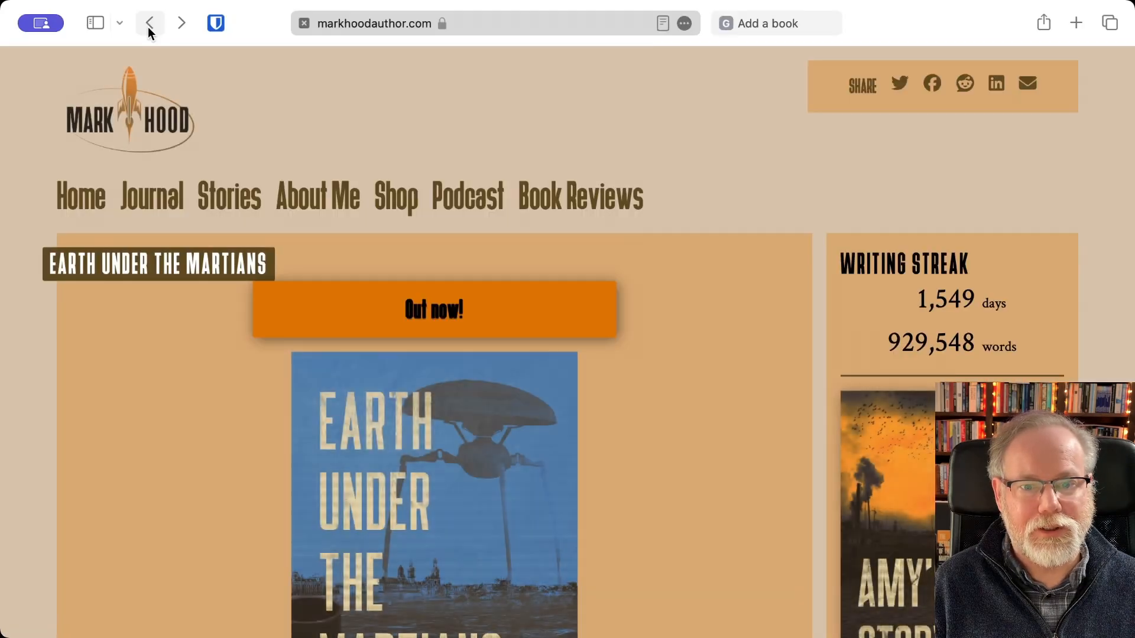
scroll(162, 228, "down", 5)
scroll(164, 230, "down", 3)
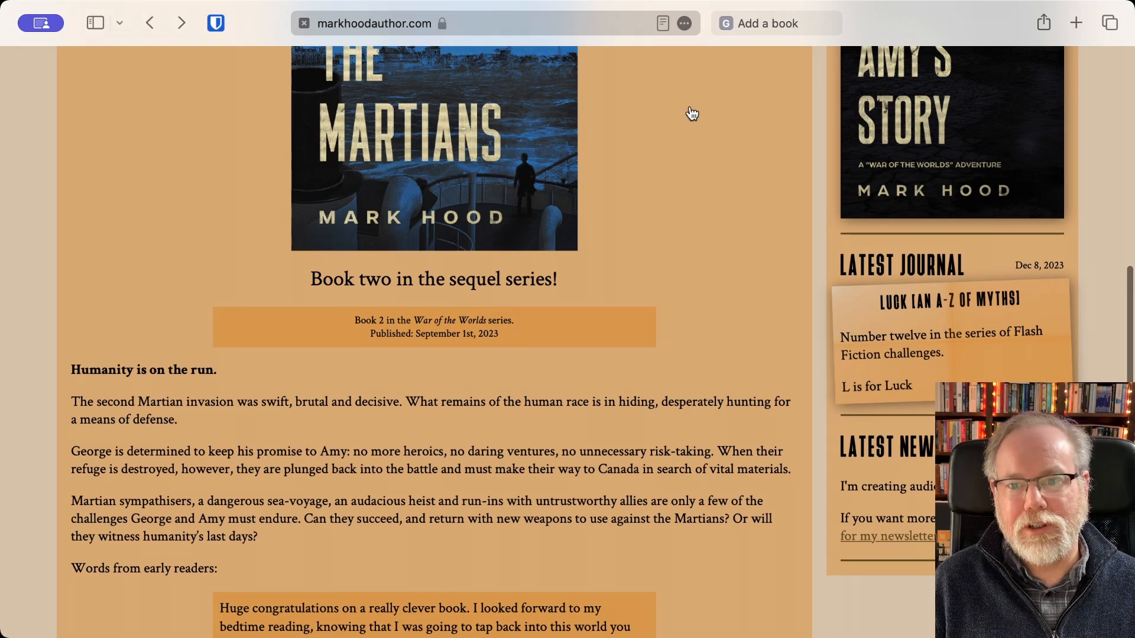
left_click(746, 27)
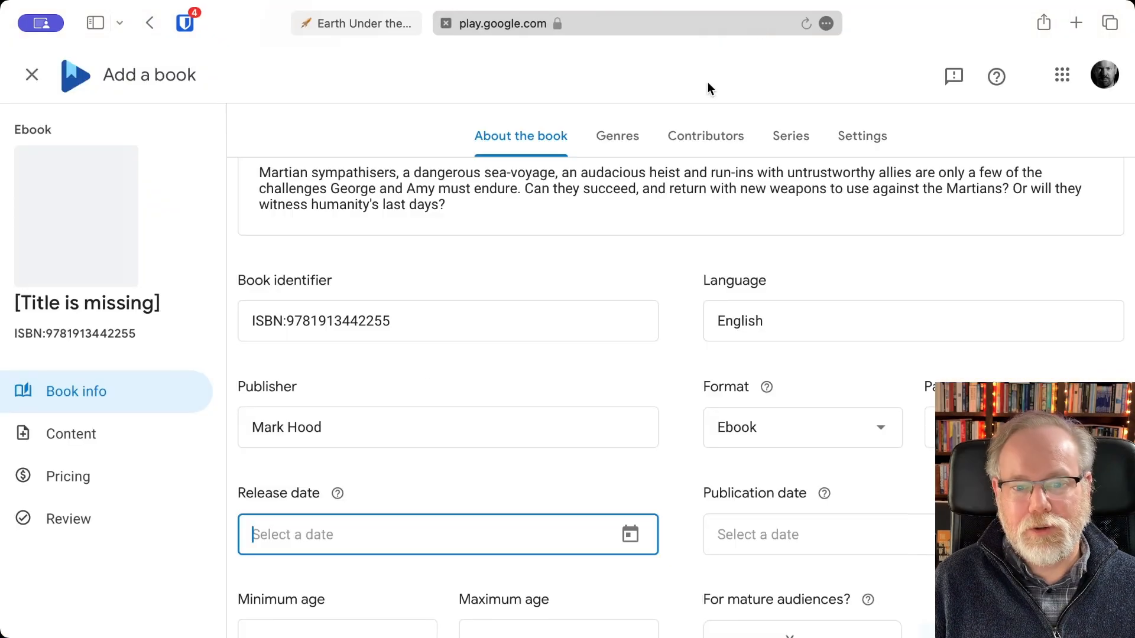
Step: Set the book's release date to 2023-09-01
left_click(630, 534)
left_click(442, 237)
left_click(442, 237)
left_click(442, 237)
left_click(442, 237)
left_click(442, 237)
left_click(443, 237)
left_click(442, 237)
left_click(479, 237)
left_click(438, 322)
Step: Read the help notes for the release and publication dates, and set the publication date to 2023-09-01
left_click(849, 535)
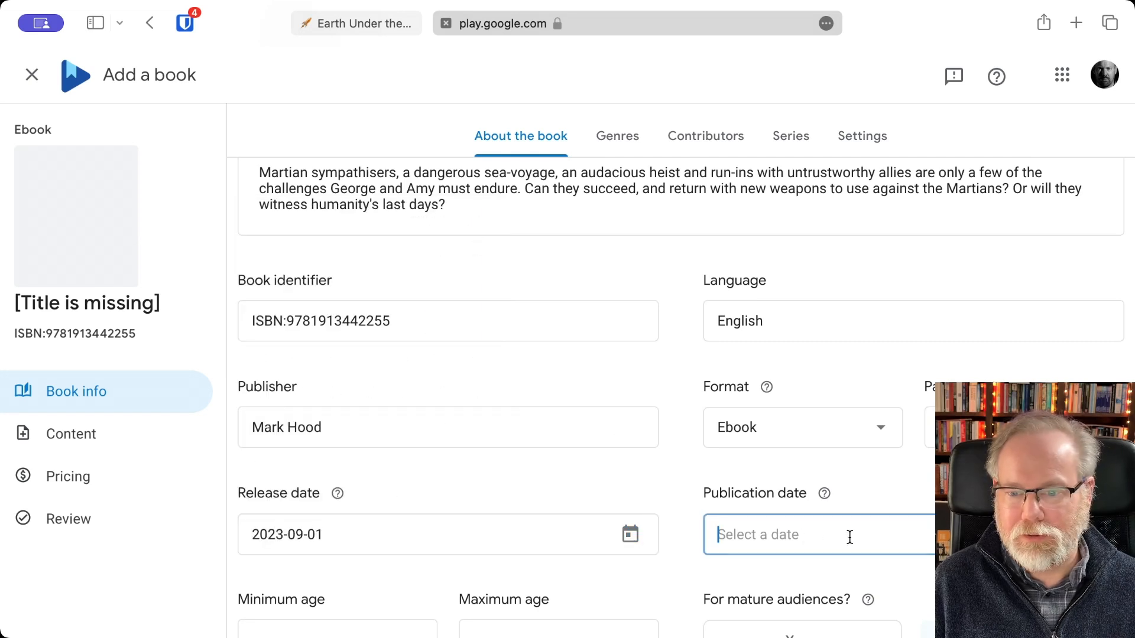
left_click(337, 494)
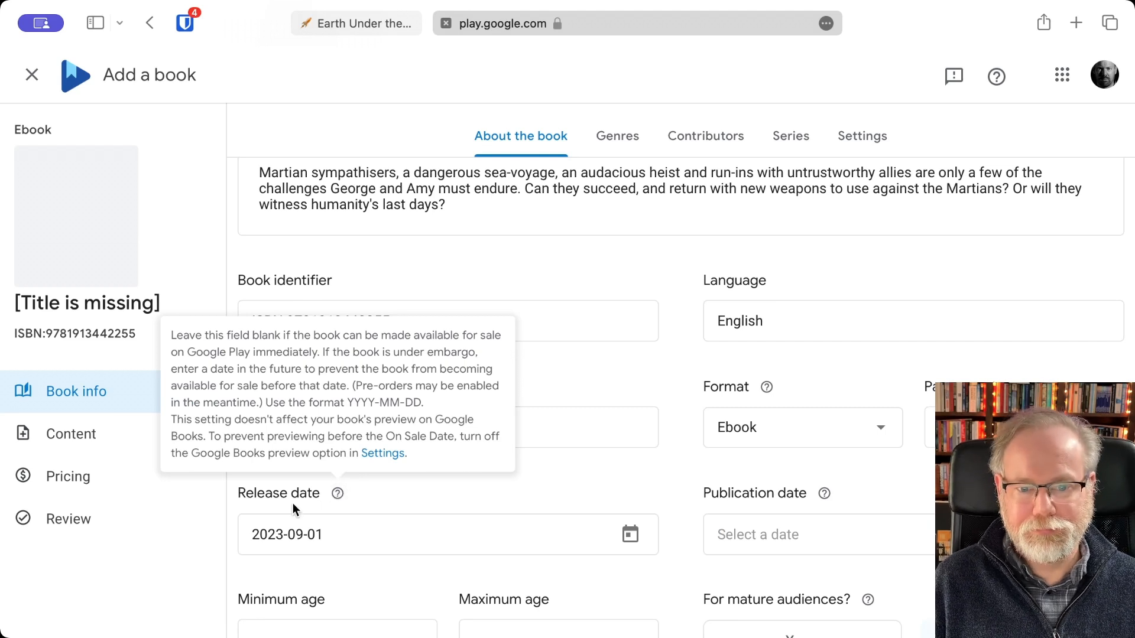
left_click(310, 495)
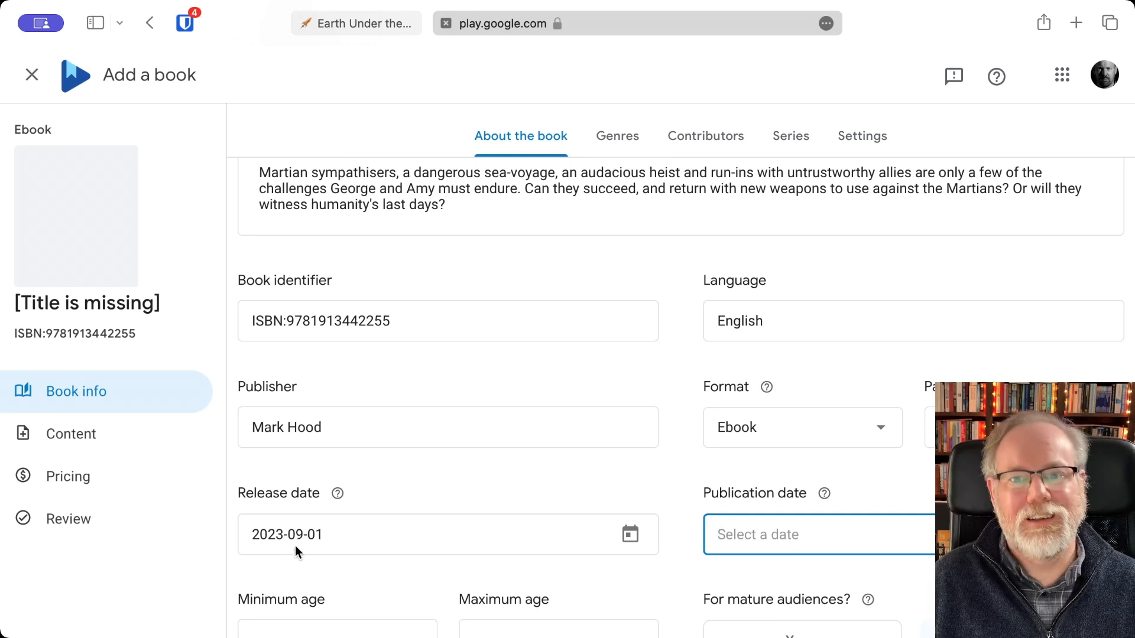
left_click(826, 497)
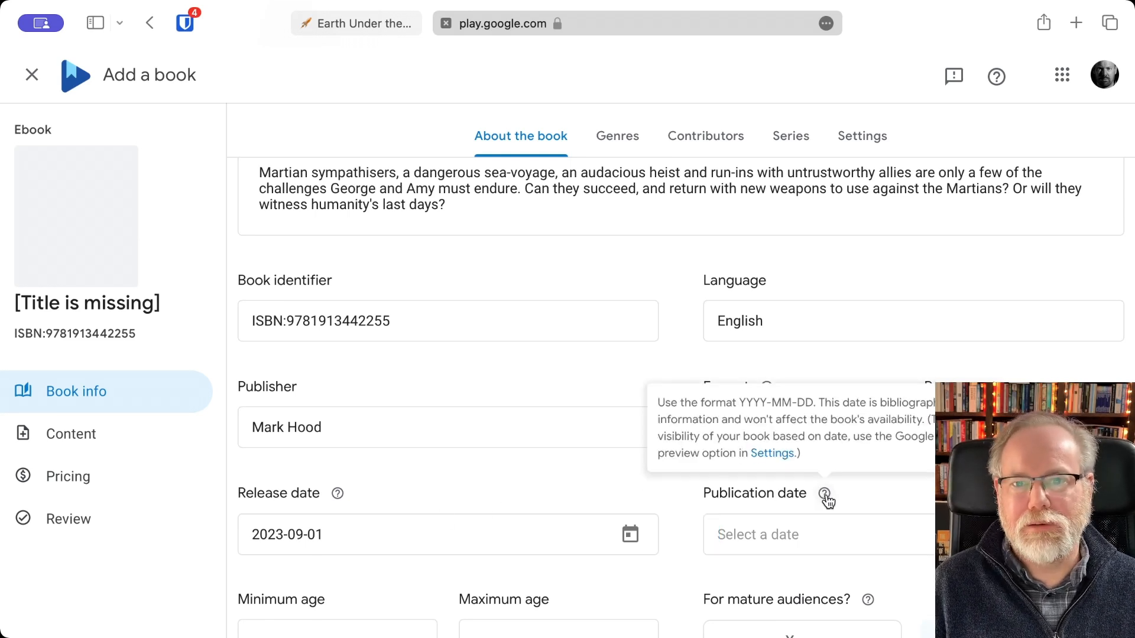
left_click(799, 529)
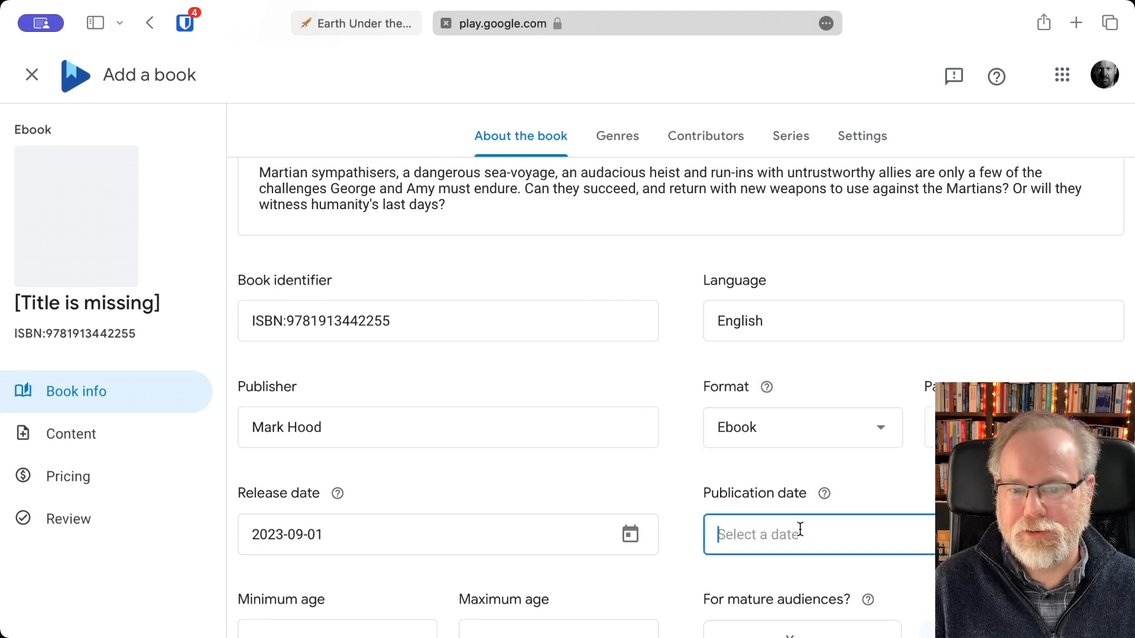
type("2023-09-01")
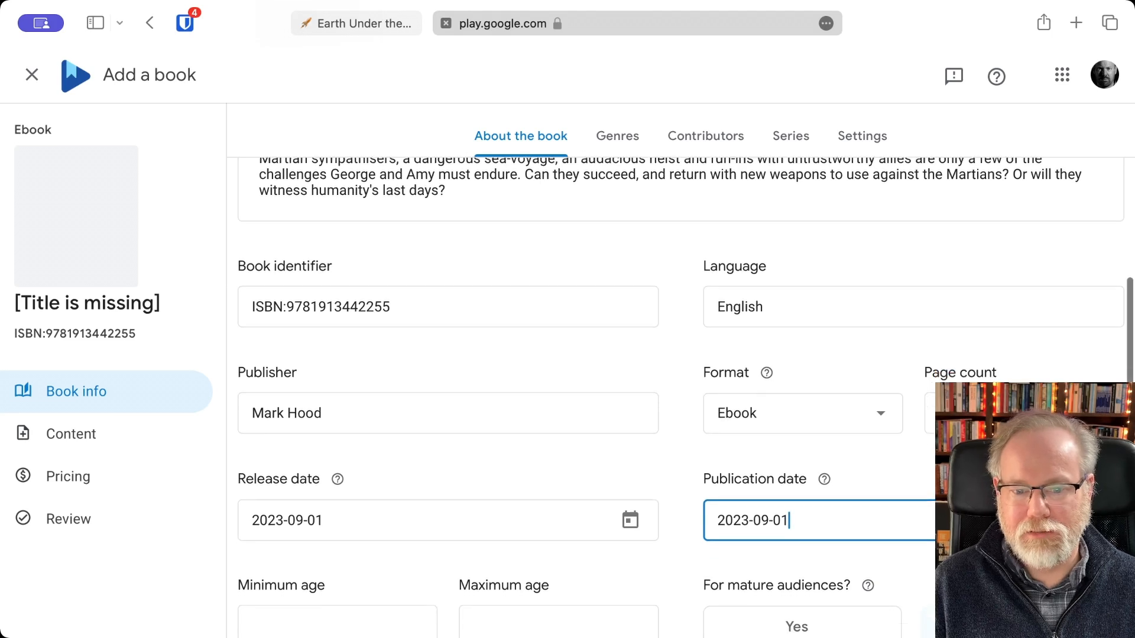
Step: Read the help notes for the mature audiences setting and for related books
scroll(680, 396, "down", 3)
scroll(640, 468, "down", 1)
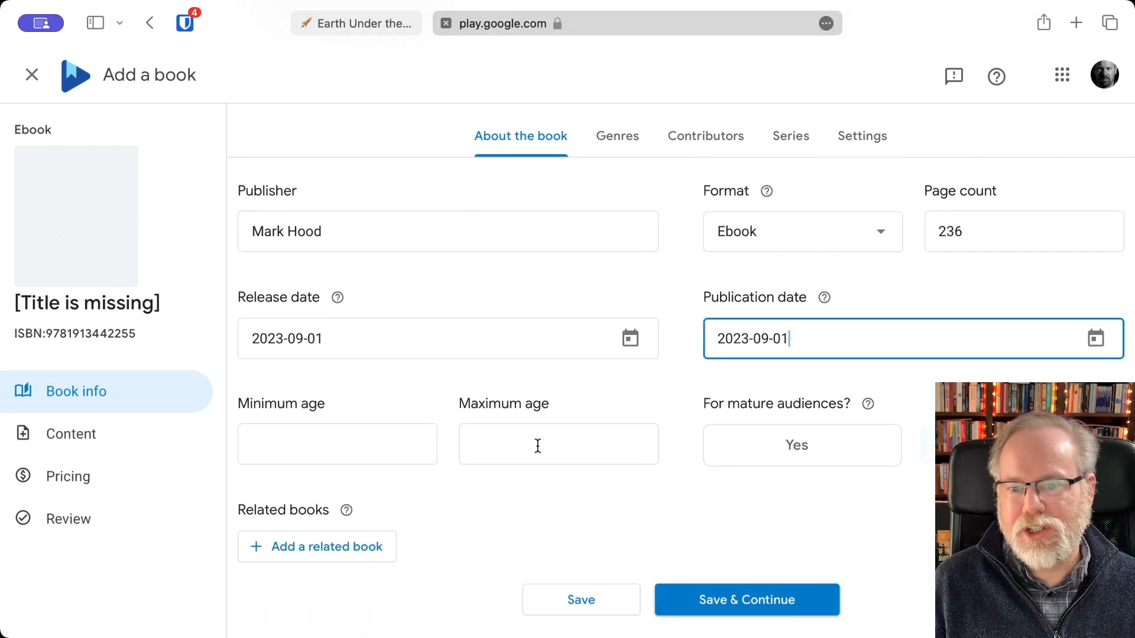
mouse_move(869, 405)
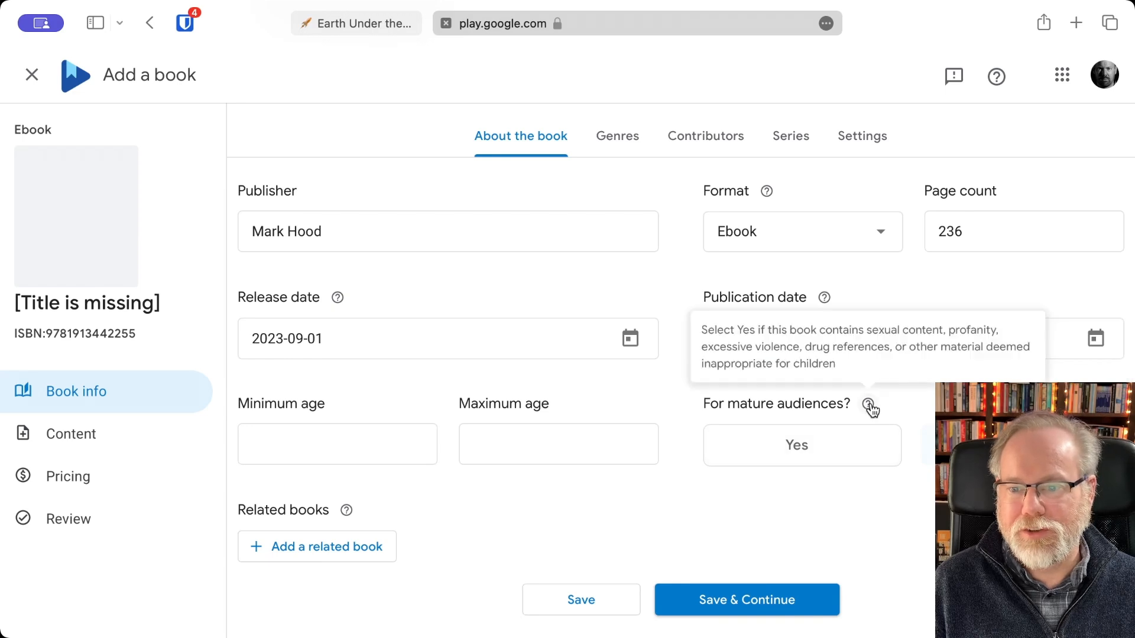
scroll(872, 409, "down", 1)
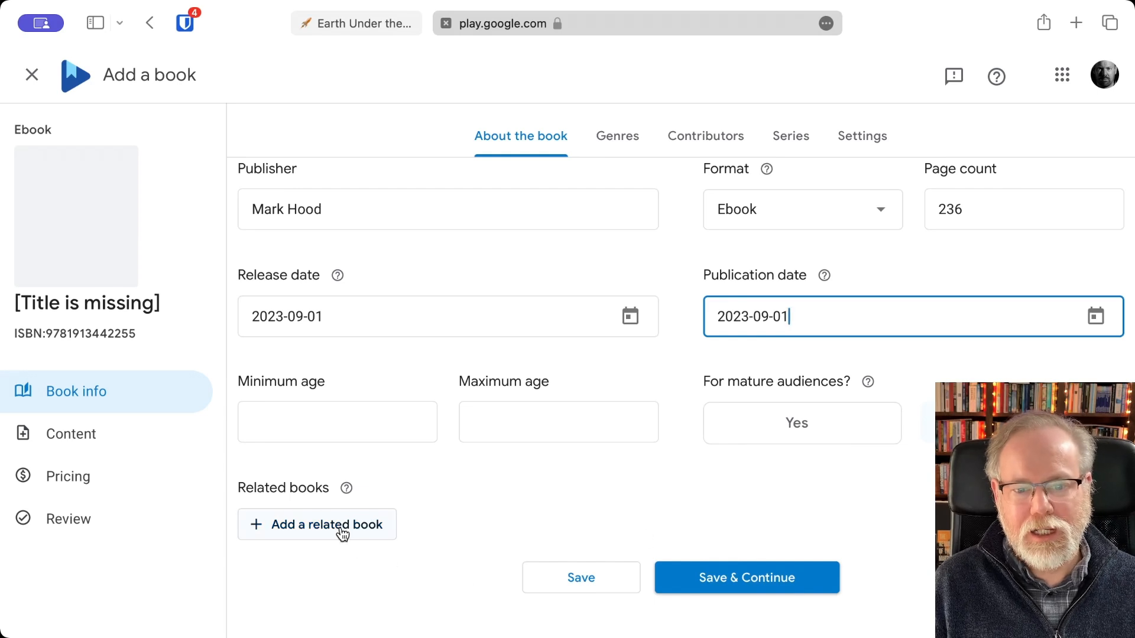
left_click(347, 491)
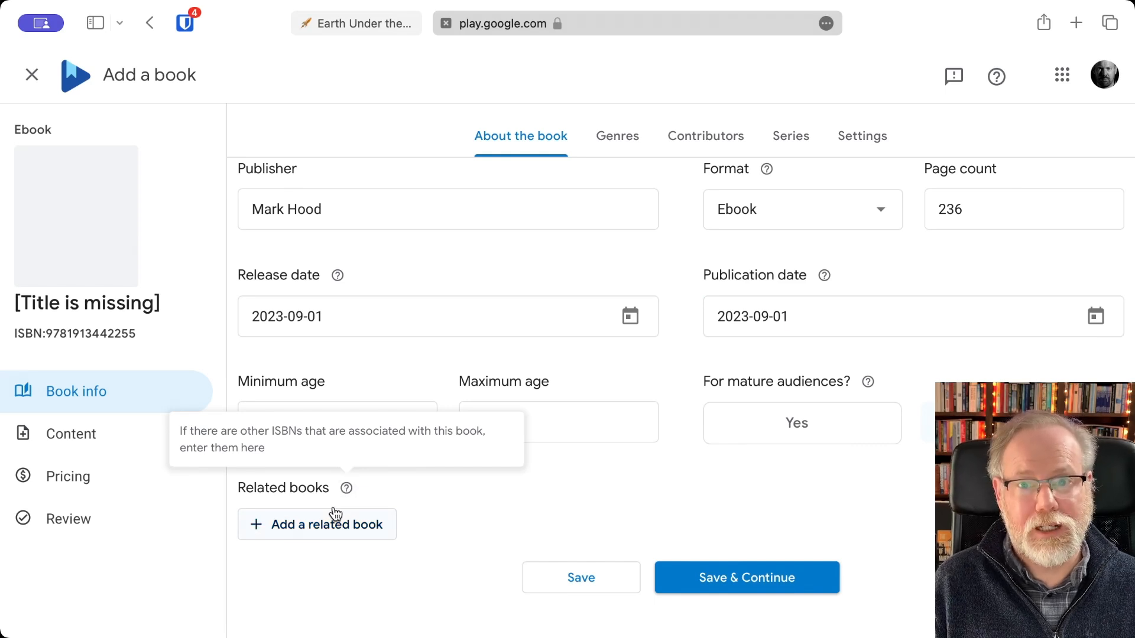
Step: Add a related book entry, review its relationship options, and remove the entry
left_click(314, 527)
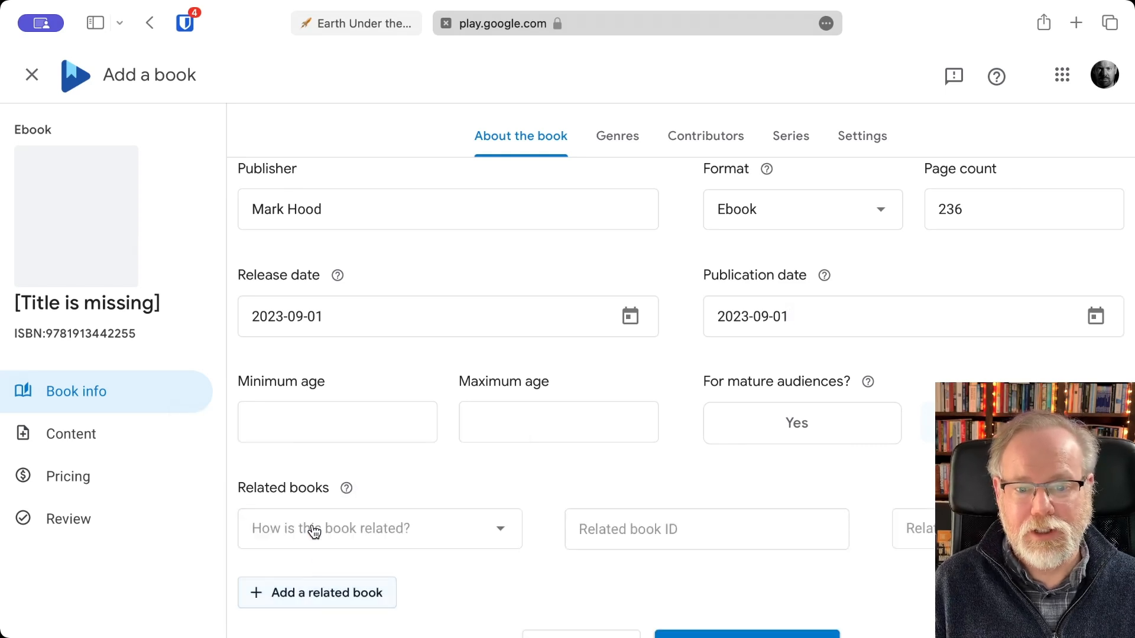
scroll(313, 531, "down", 2)
left_click(506, 433)
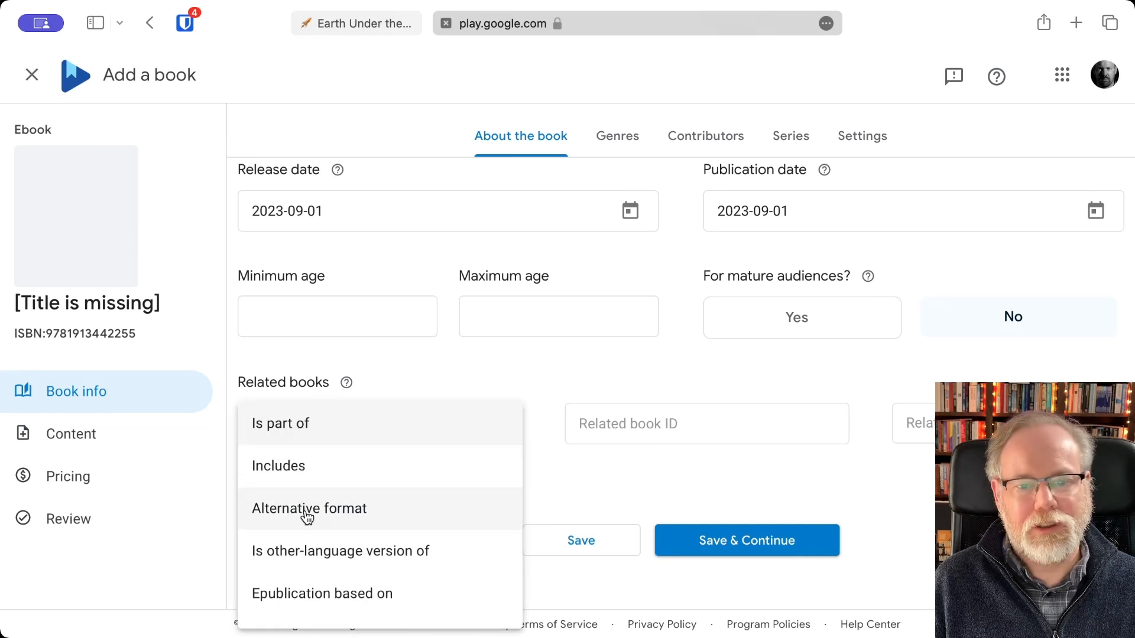
scroll(307, 517, "down", 1)
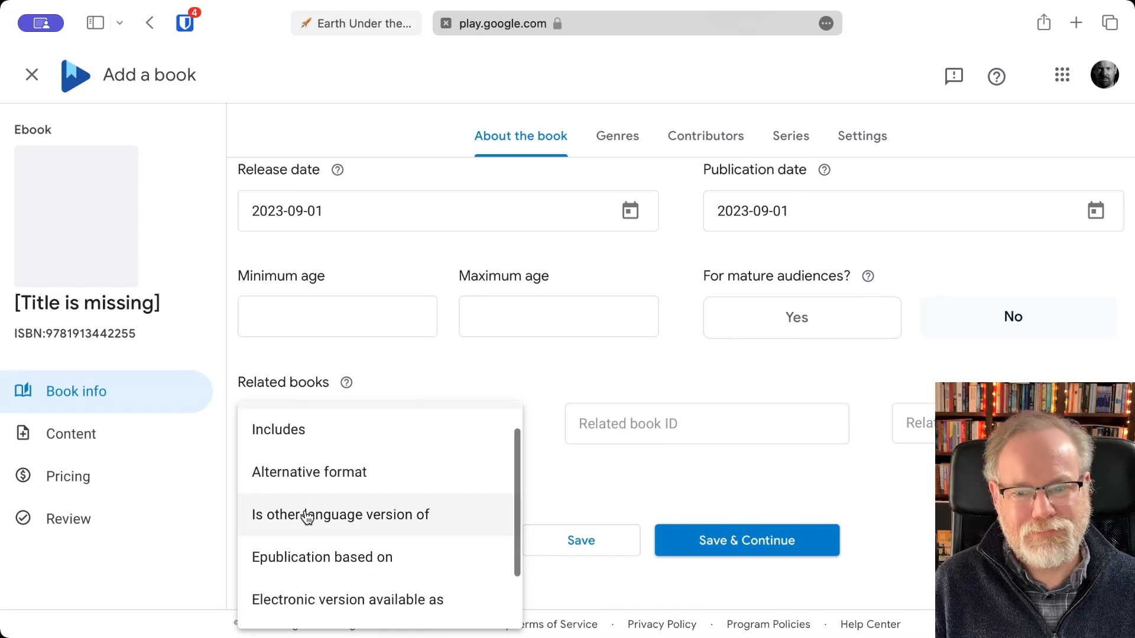
scroll(307, 526, "down", 1)
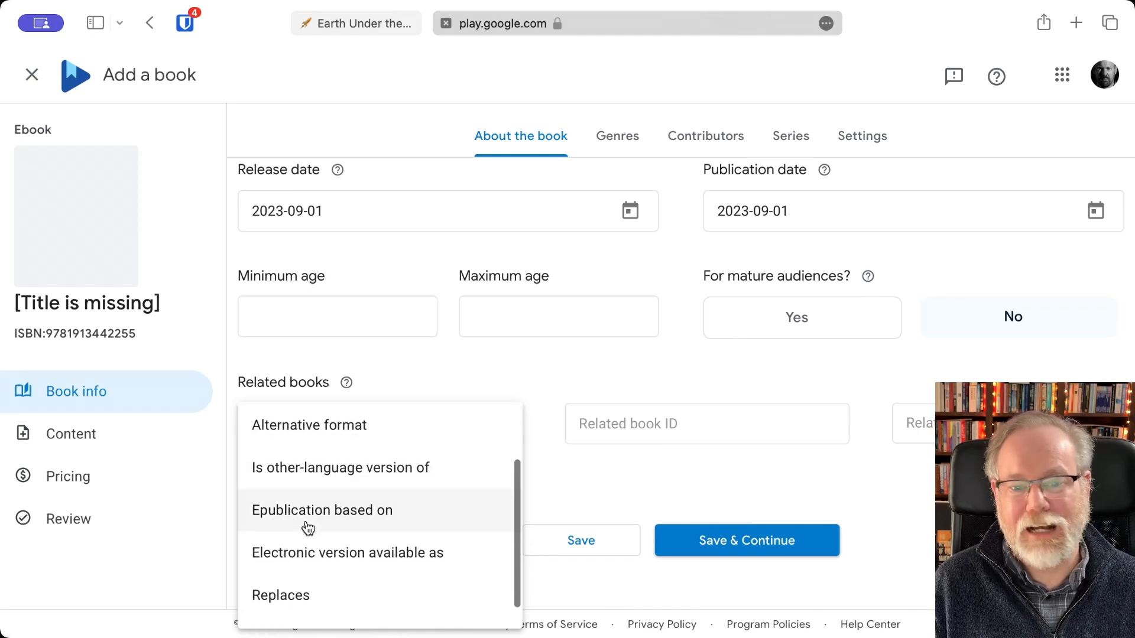
scroll(307, 526, "down", 1)
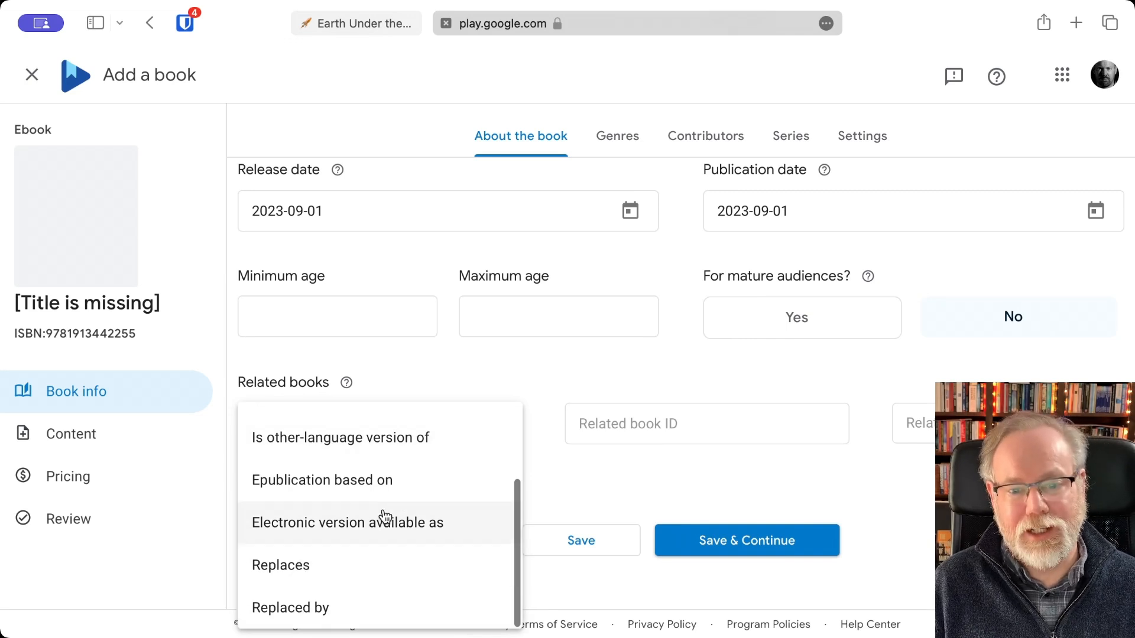
left_click(448, 372)
left_click(1110, 423)
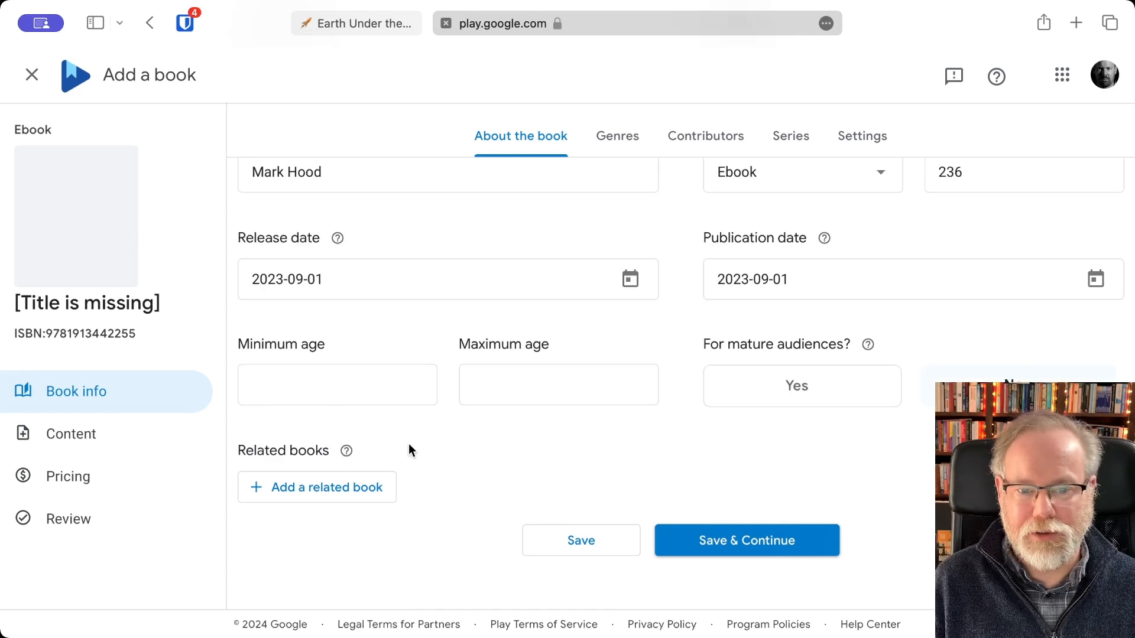
Step: Save the book's details, continue to its genres, and select BISAC (North America) as the genre scheme
left_click(772, 540)
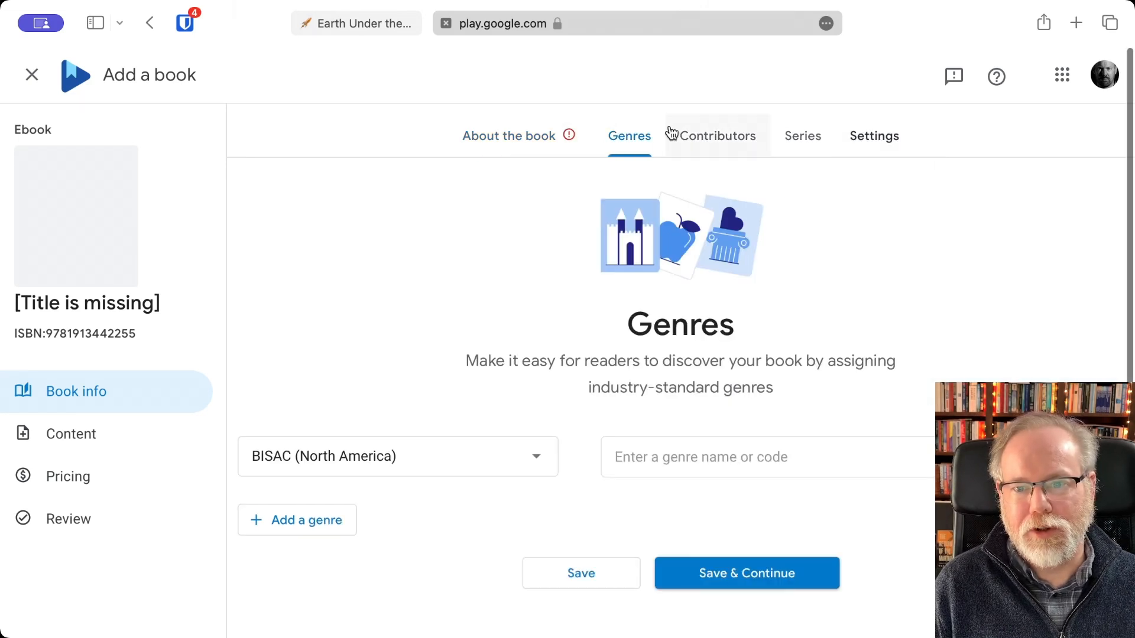
left_click(295, 460)
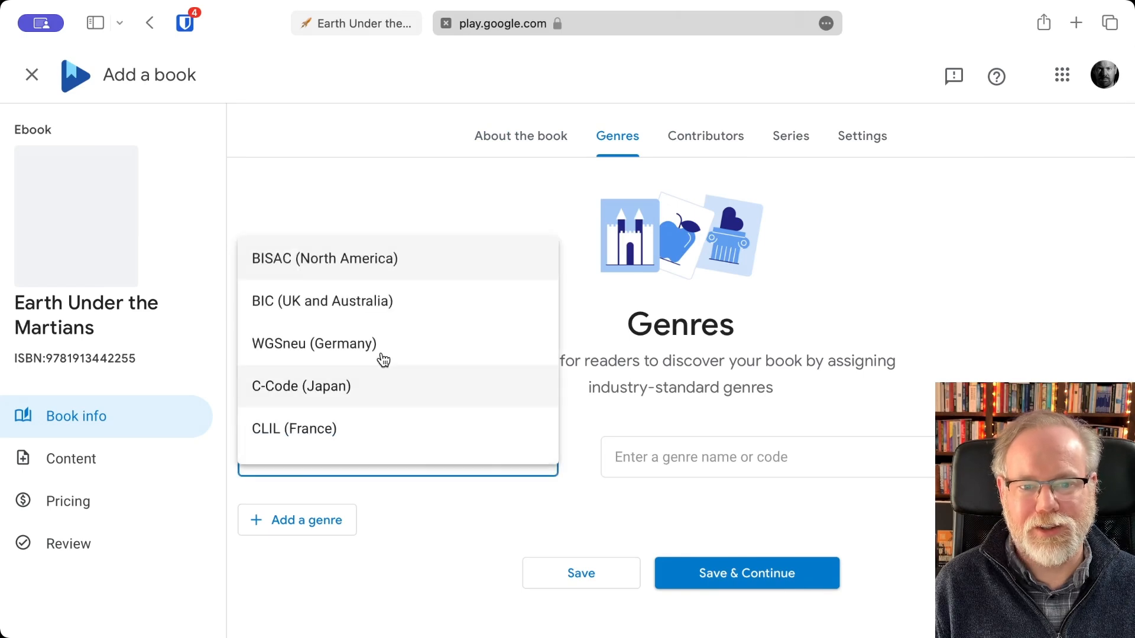
scroll(428, 368, "down", 2)
scroll(428, 368, "down", 1)
scroll(428, 368, "up", 3)
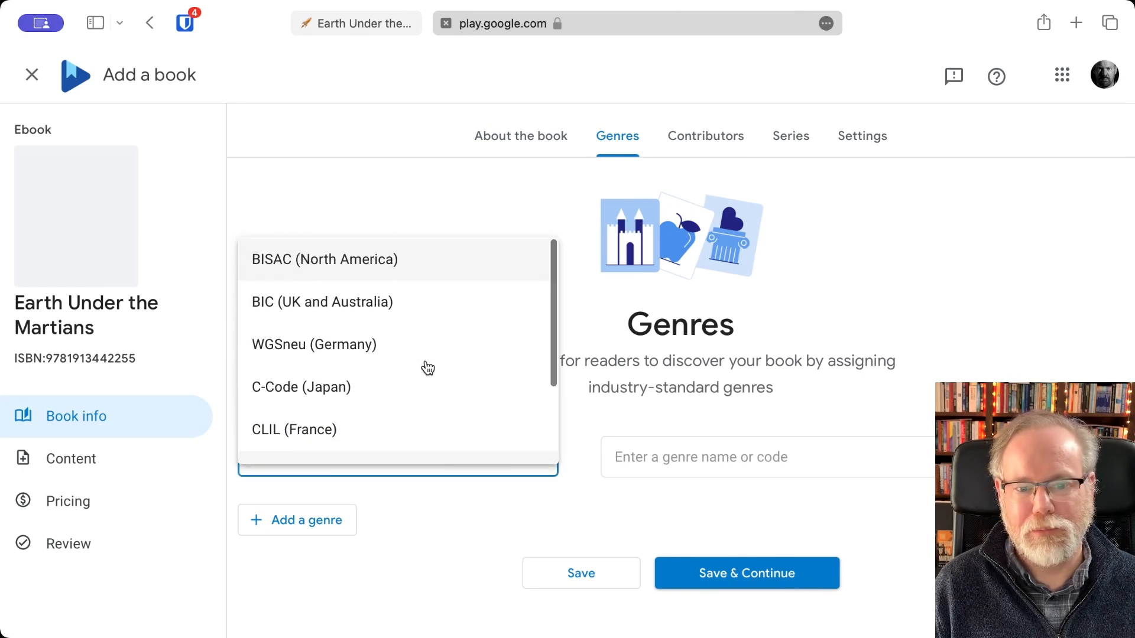
left_click(424, 266)
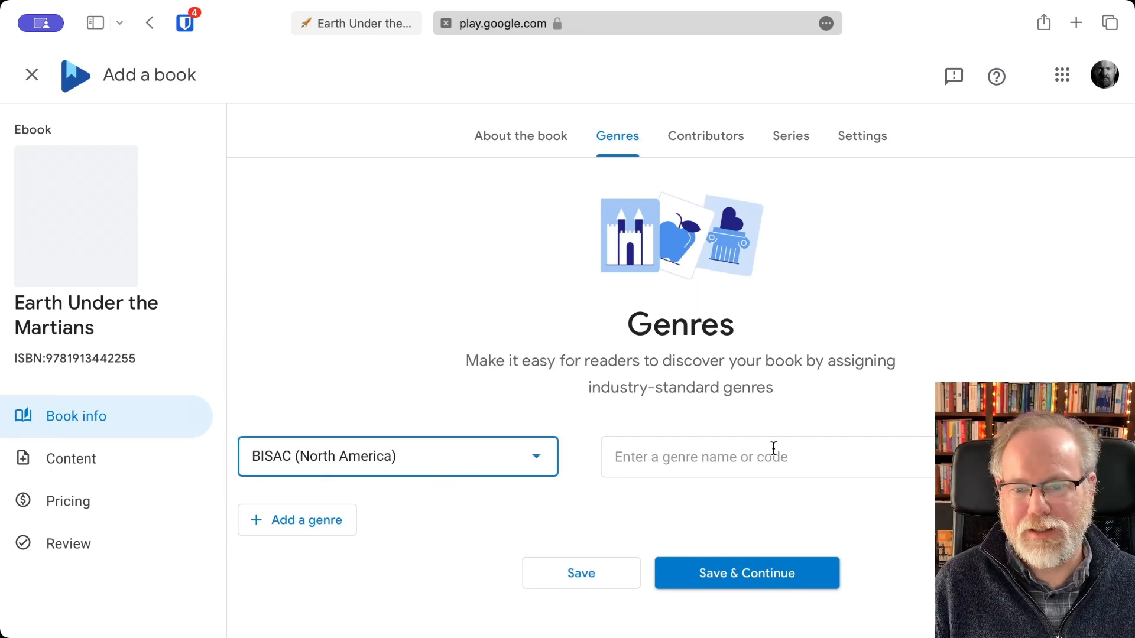
Step: Search the genres for "alien" and set the first genre to Fiction / Science Fiction / Alien Contact
left_click(784, 451)
type("alien")
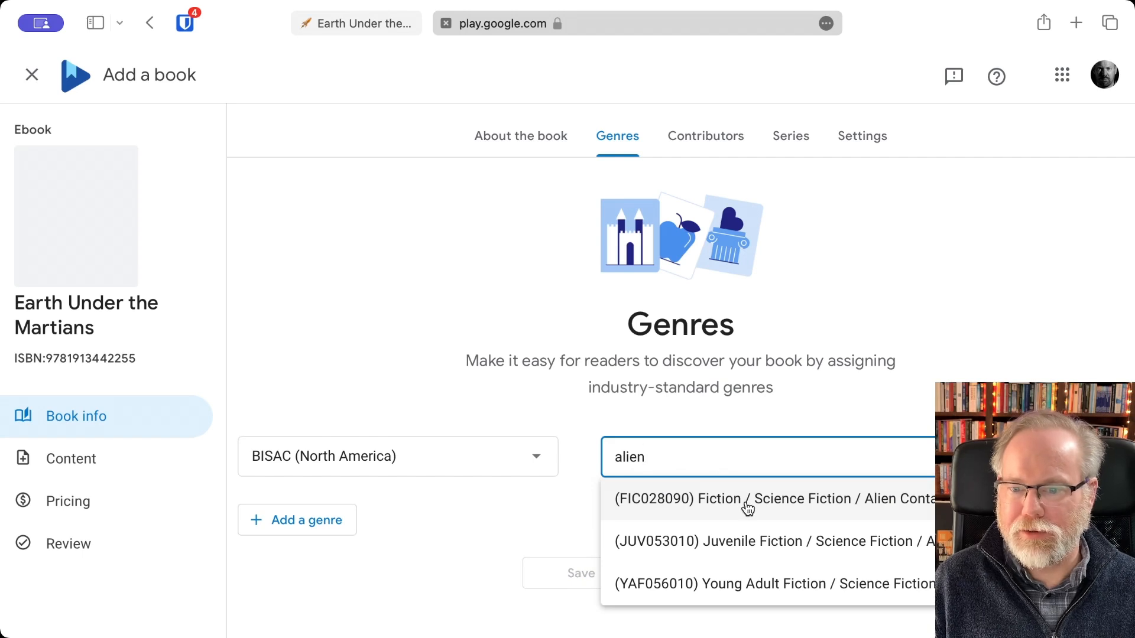
left_click(745, 501)
Step: Add a second BISAC genre, searching for "post-ap" and choosing Fiction / Science Fiction / Apocalyptic & Post-Apocalyptic (FIC028070)
left_click(313, 520)
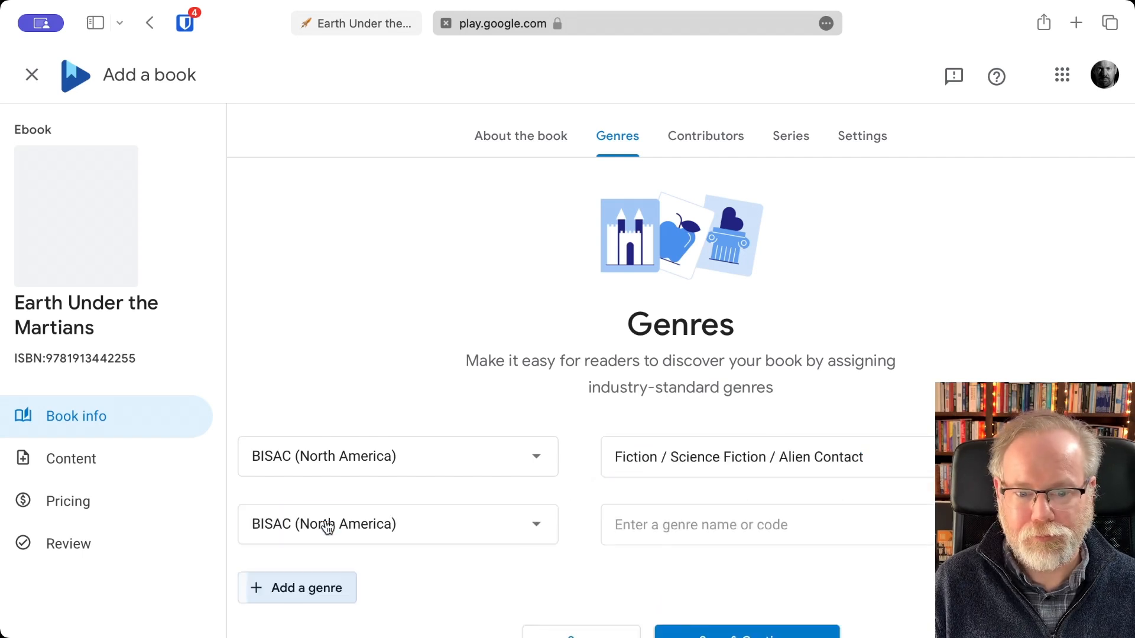
left_click(721, 526)
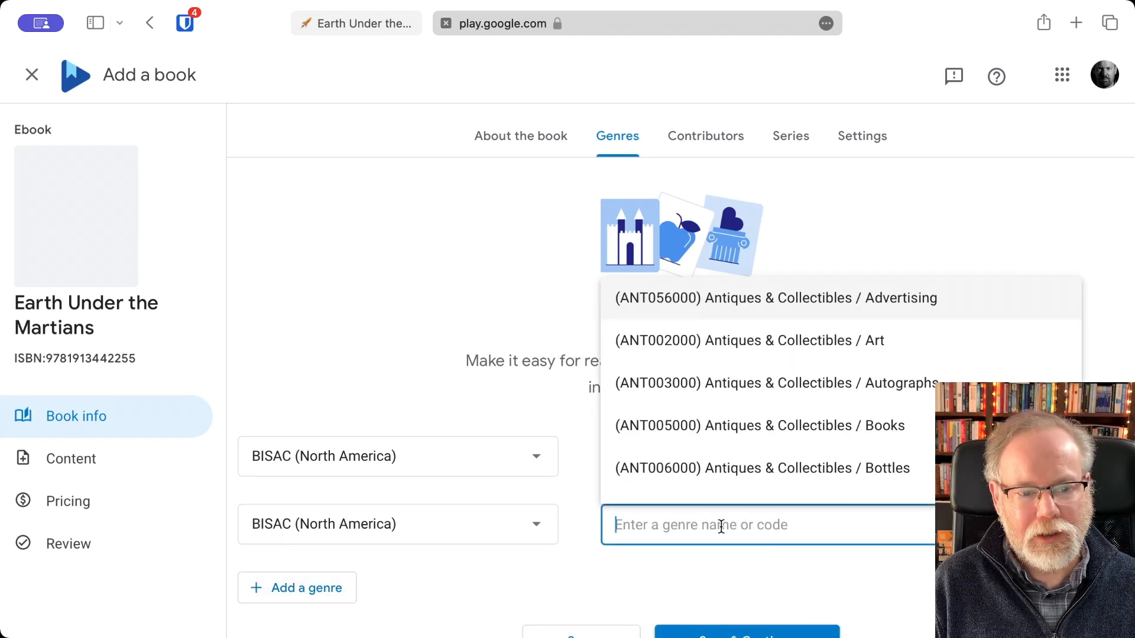
type("post-ap")
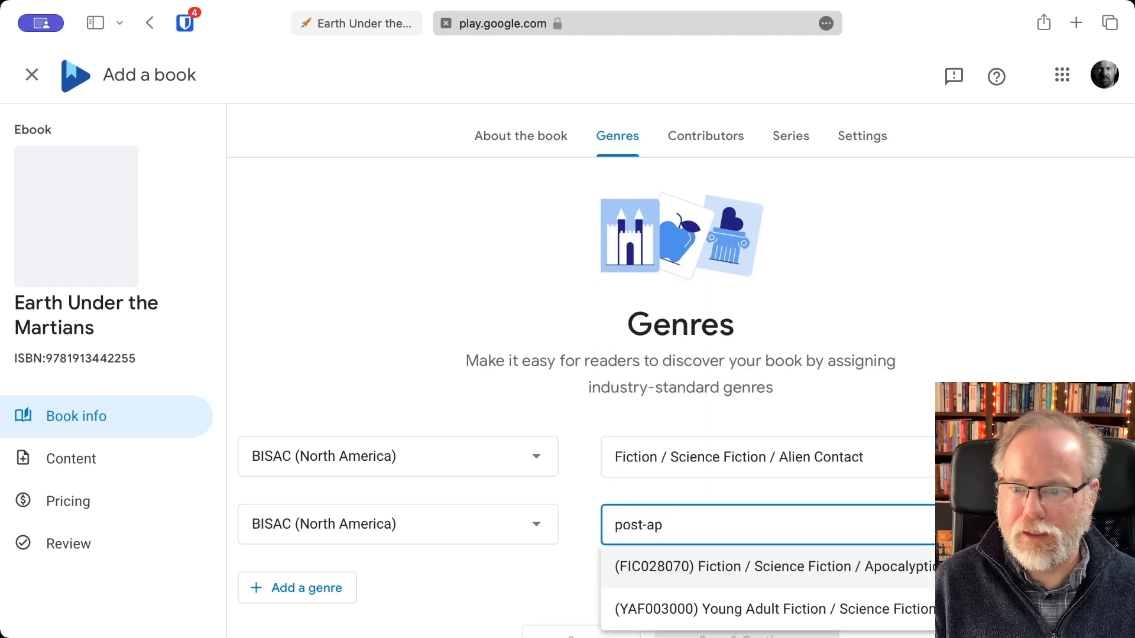
left_click(807, 572)
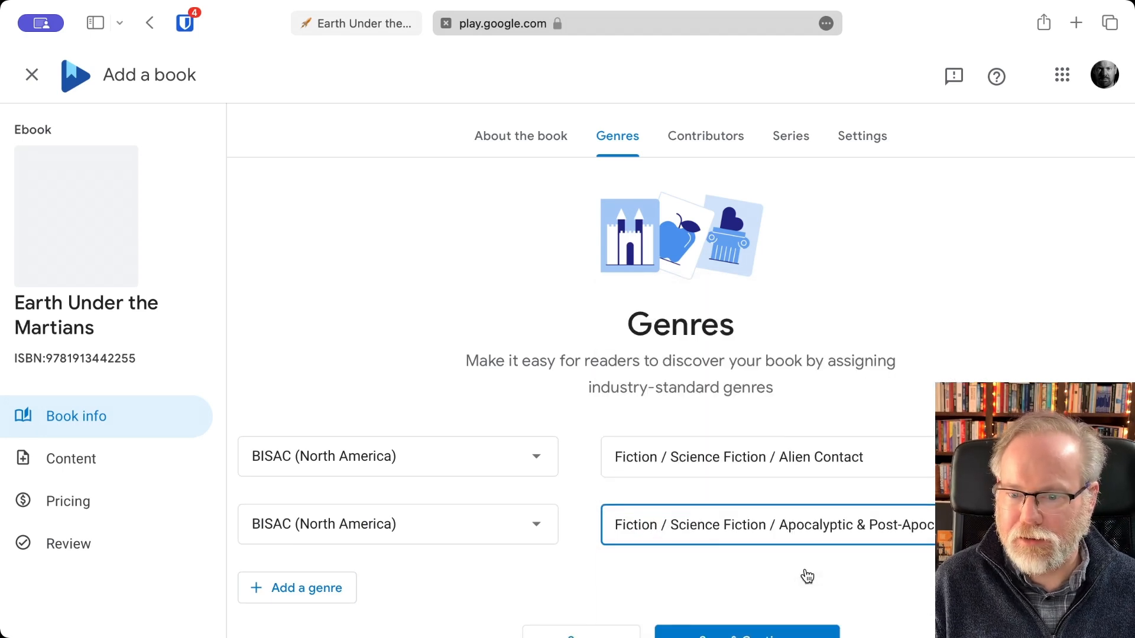
Step: Add a third BISAC genre, searching for "science fic" and choosing Fiction / Science Fiction / General, and save the genres
scroll(579, 554, "down", 2)
left_click(288, 537)
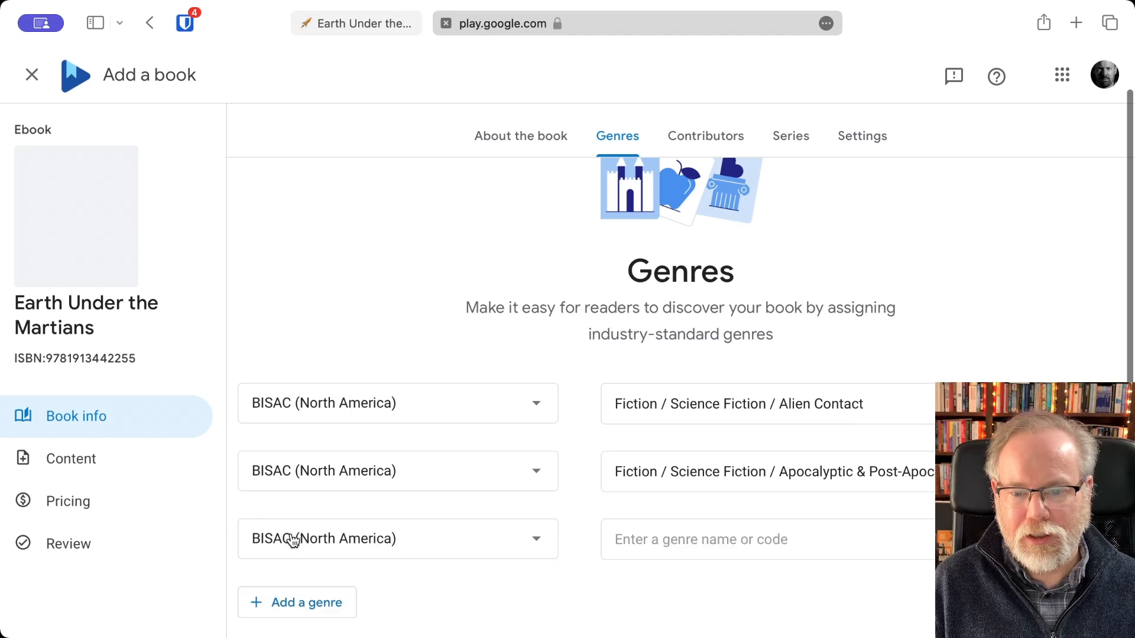
left_click(690, 528)
type("sc")
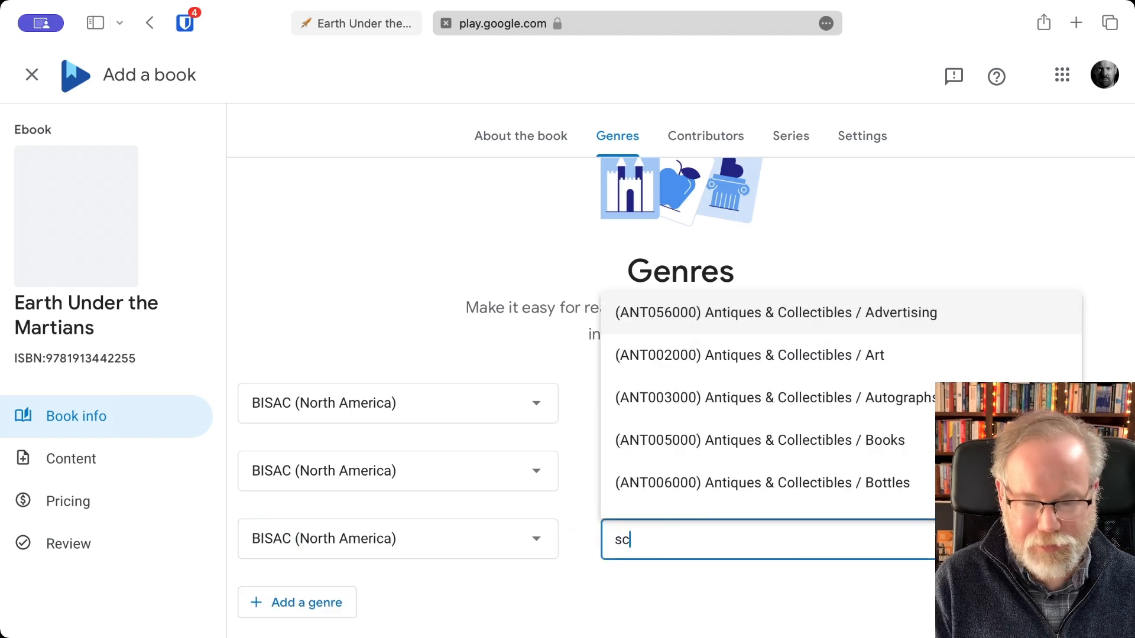
type("ience-fic")
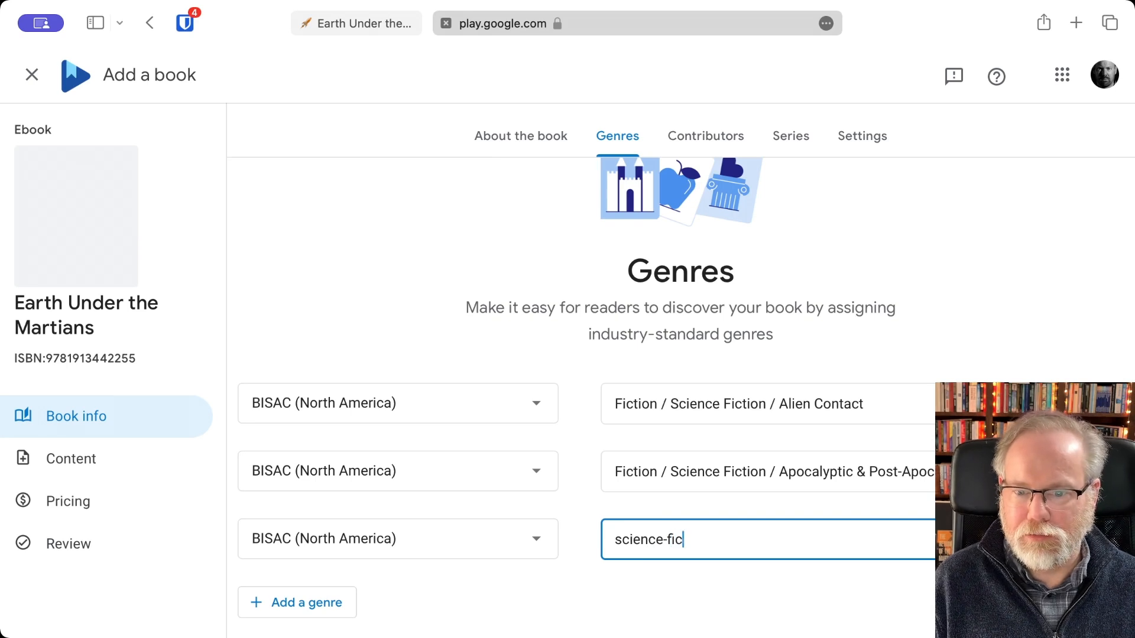
key("BackSpace")
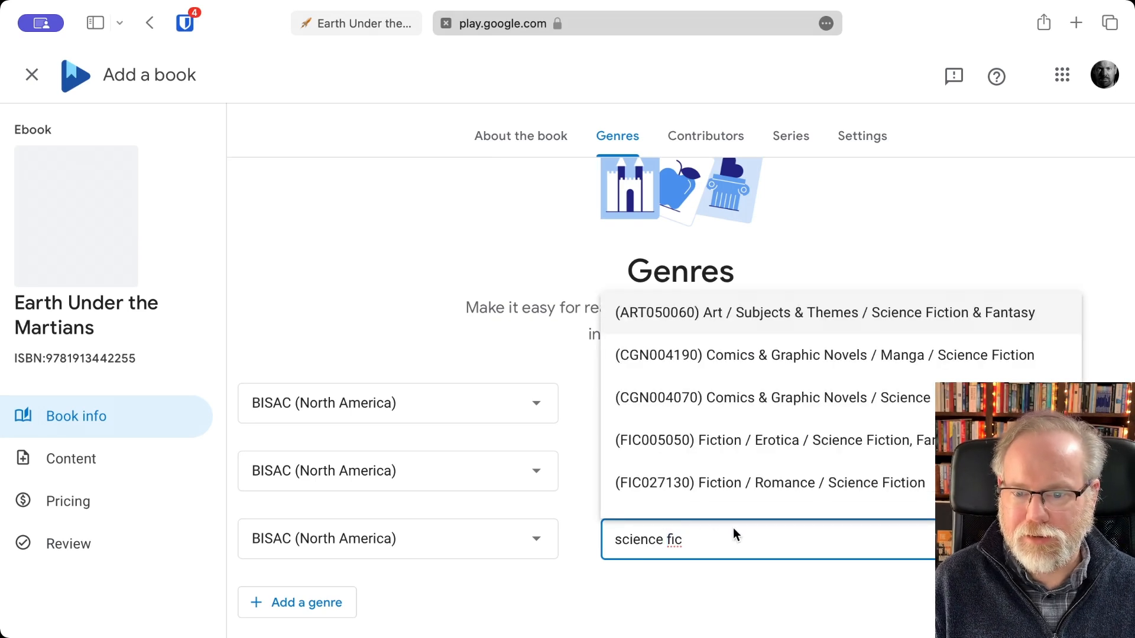
scroll(767, 485, "down", 3)
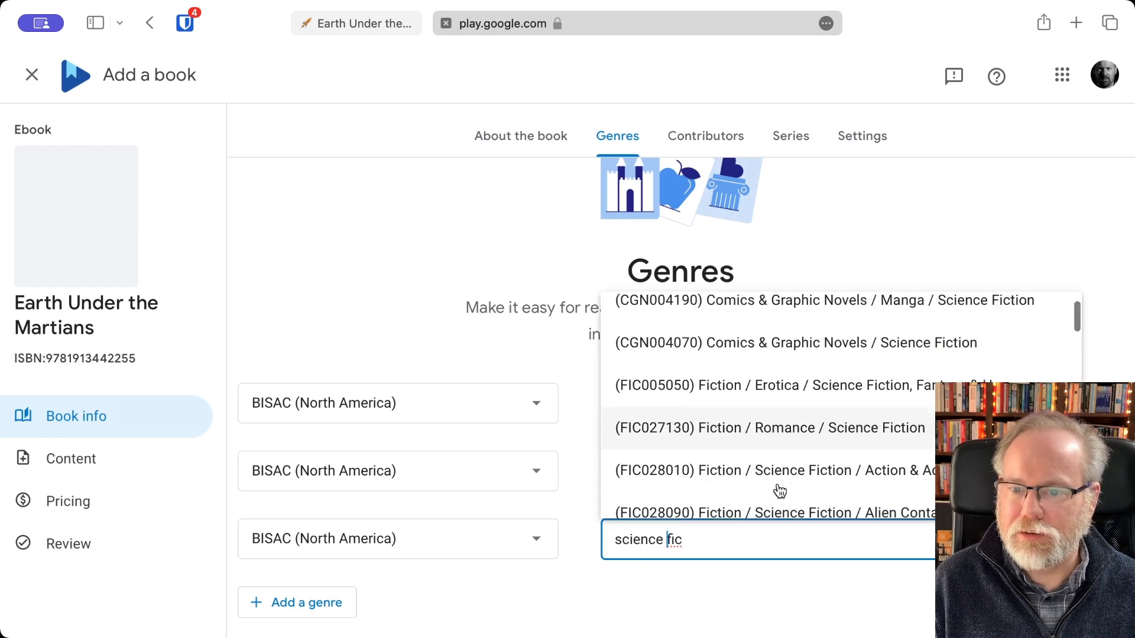
scroll(783, 475, "down", 8)
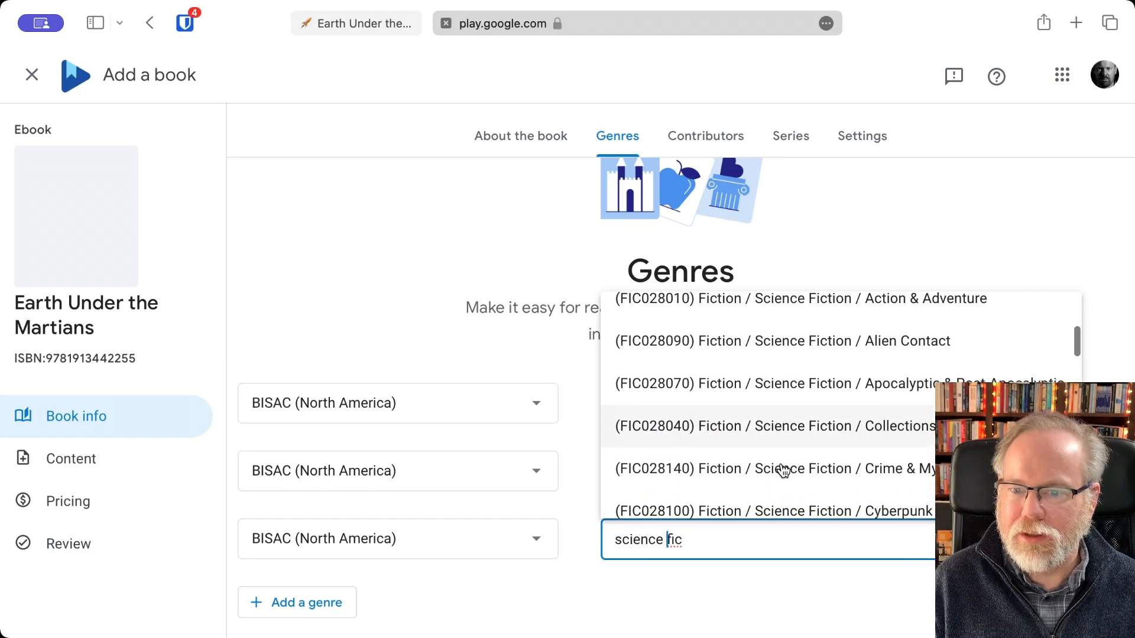
scroll(782, 472, "up", 2)
left_click(784, 383)
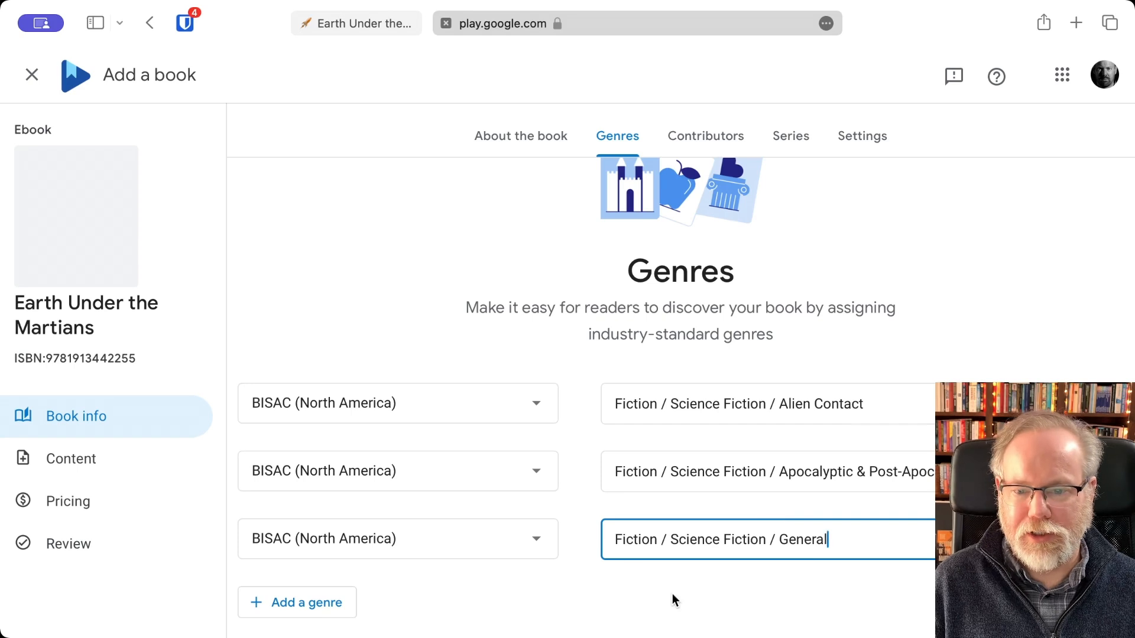
scroll(682, 583, "down", 3)
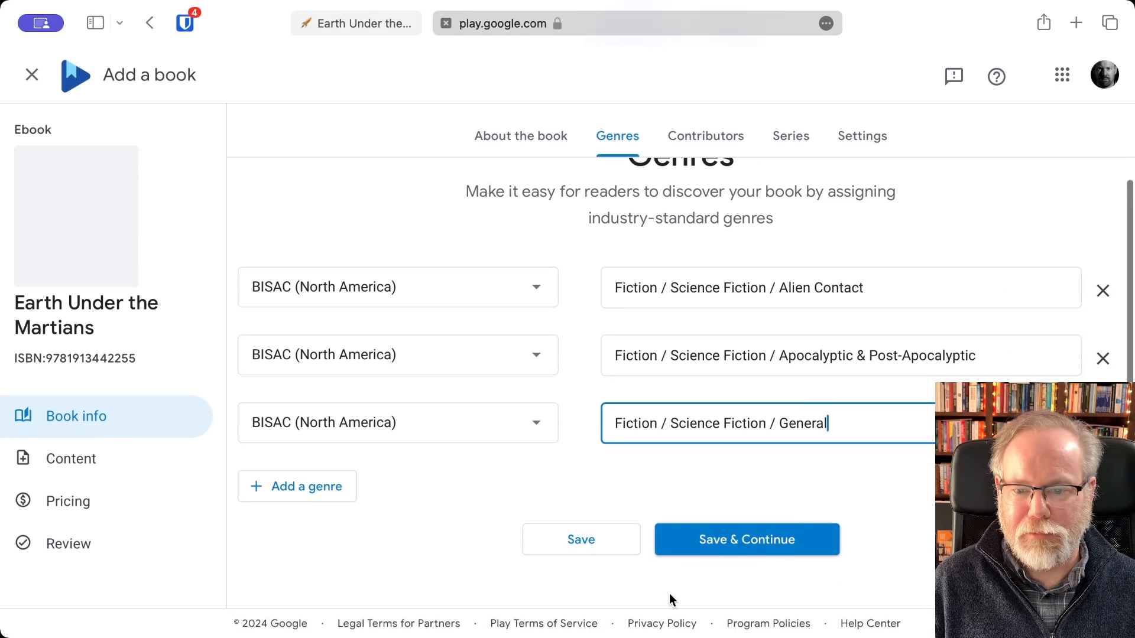
left_click(715, 544)
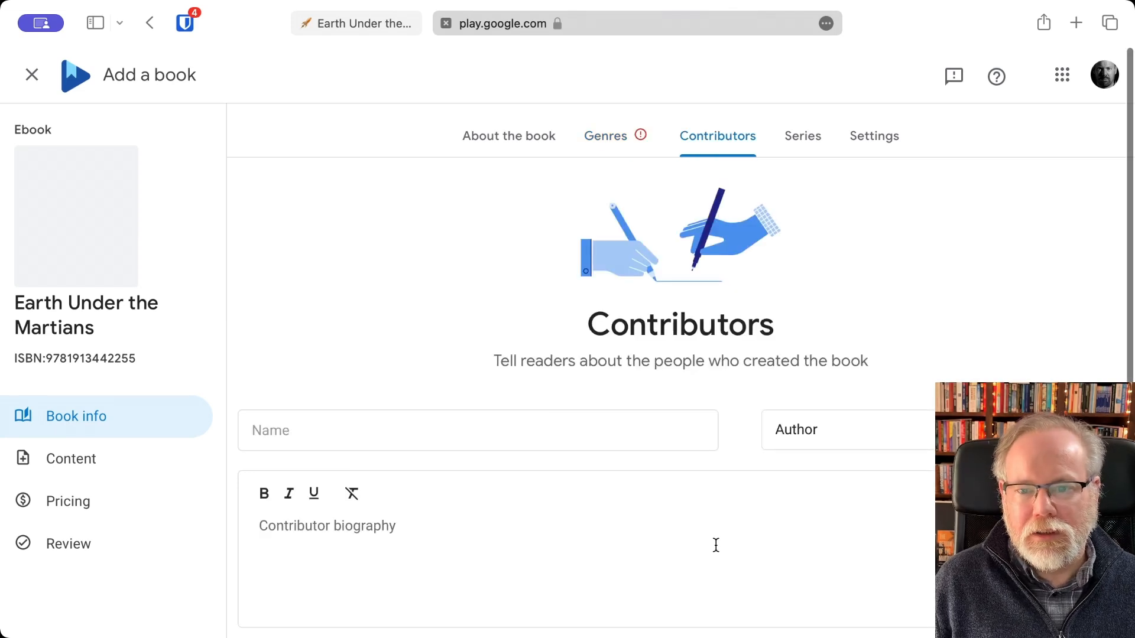
Step: Enter the author's full name as the book's contributor with the Author role and save it without a biography
left_click(505, 435)
type("Mark Hood")
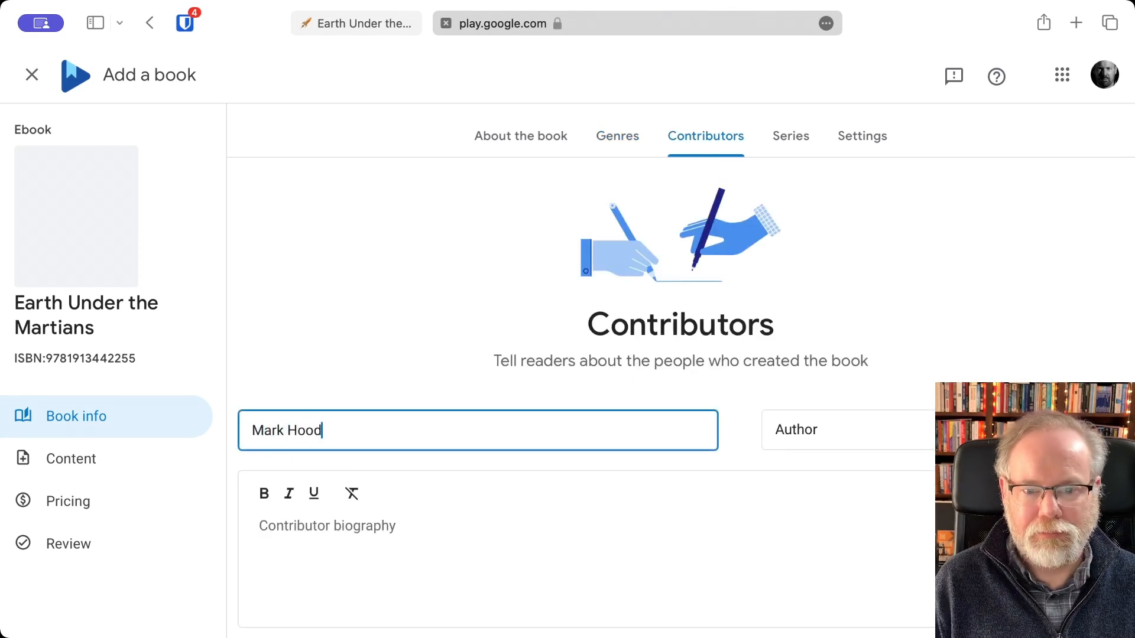
scroll(780, 572, "down", 4)
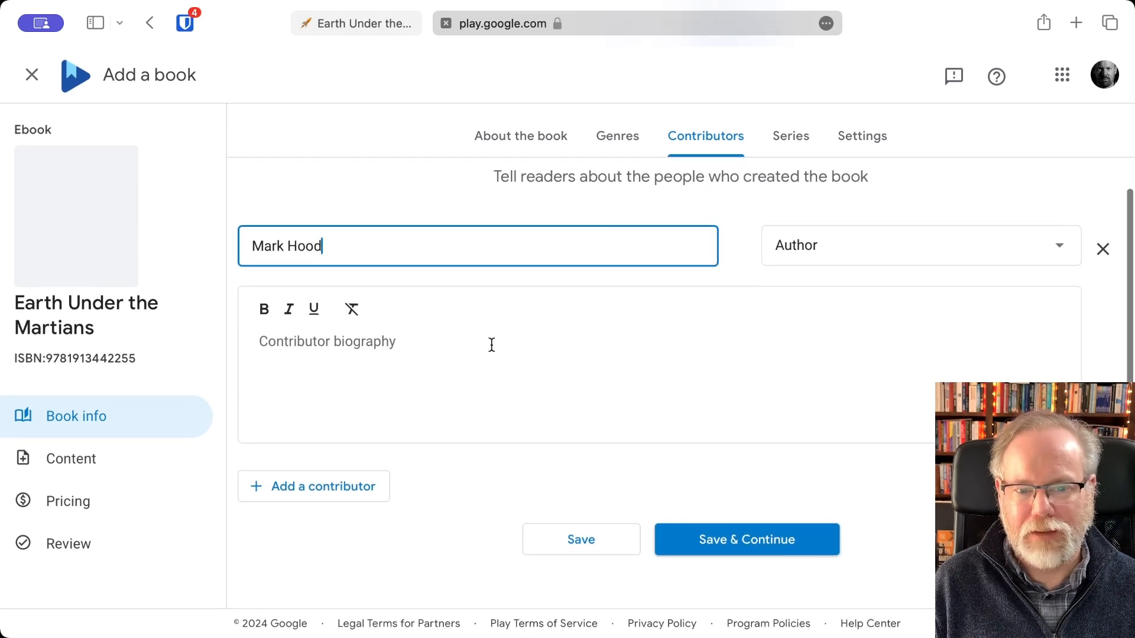
left_click(460, 396)
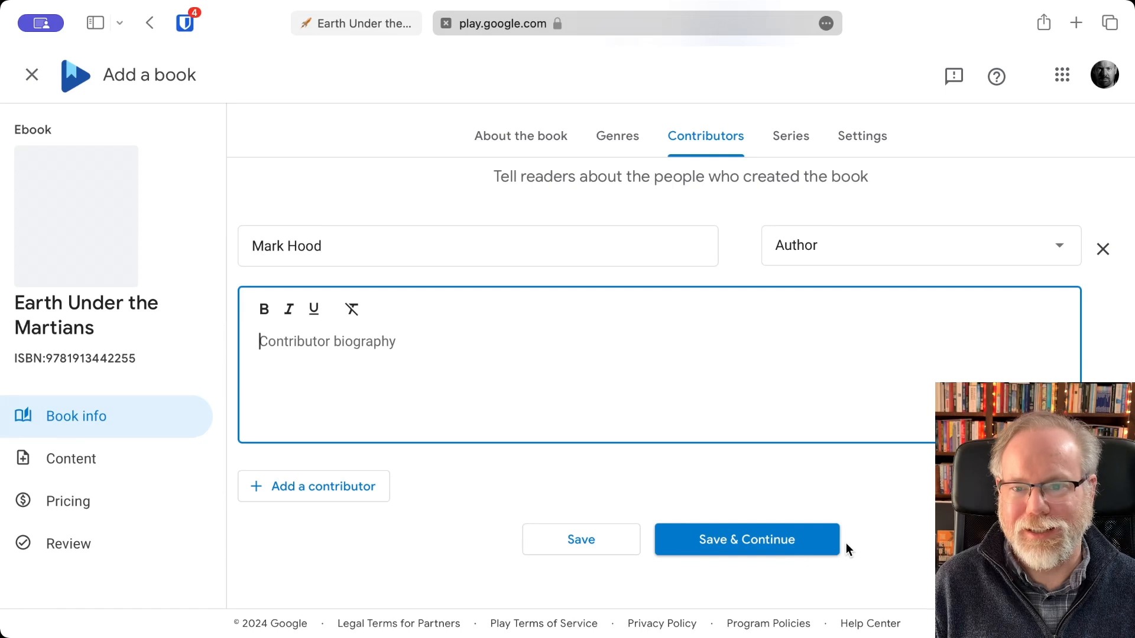
left_click(790, 540)
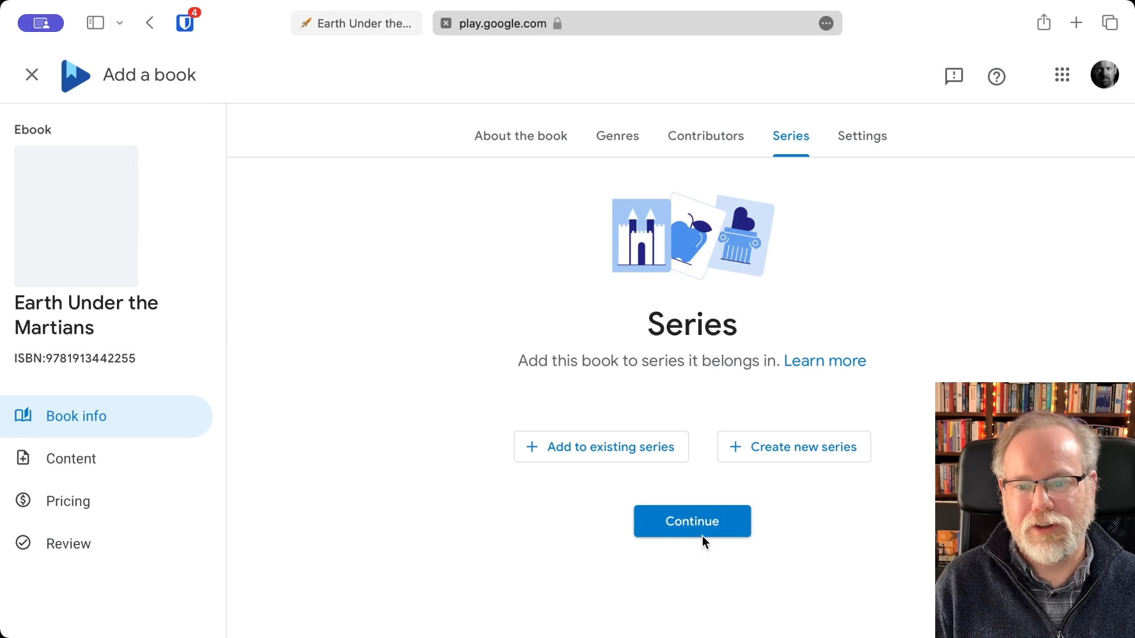
Step: Continue past the series section without adding one and set DRM encryption to No (recommended)
left_click(692, 522)
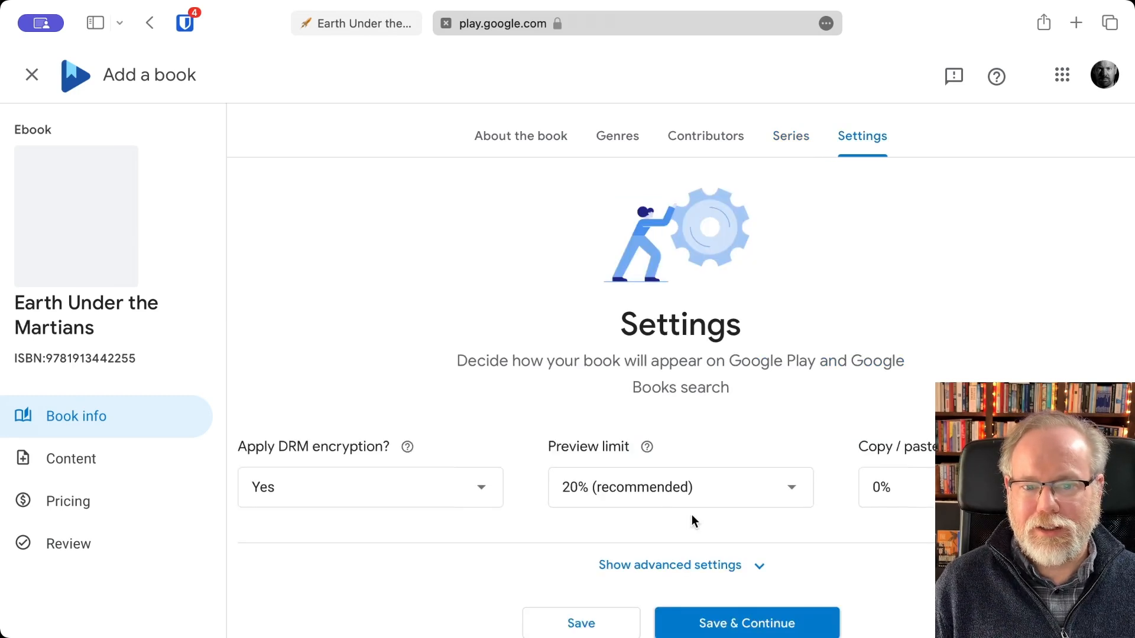
scroll(692, 519, "down", 4)
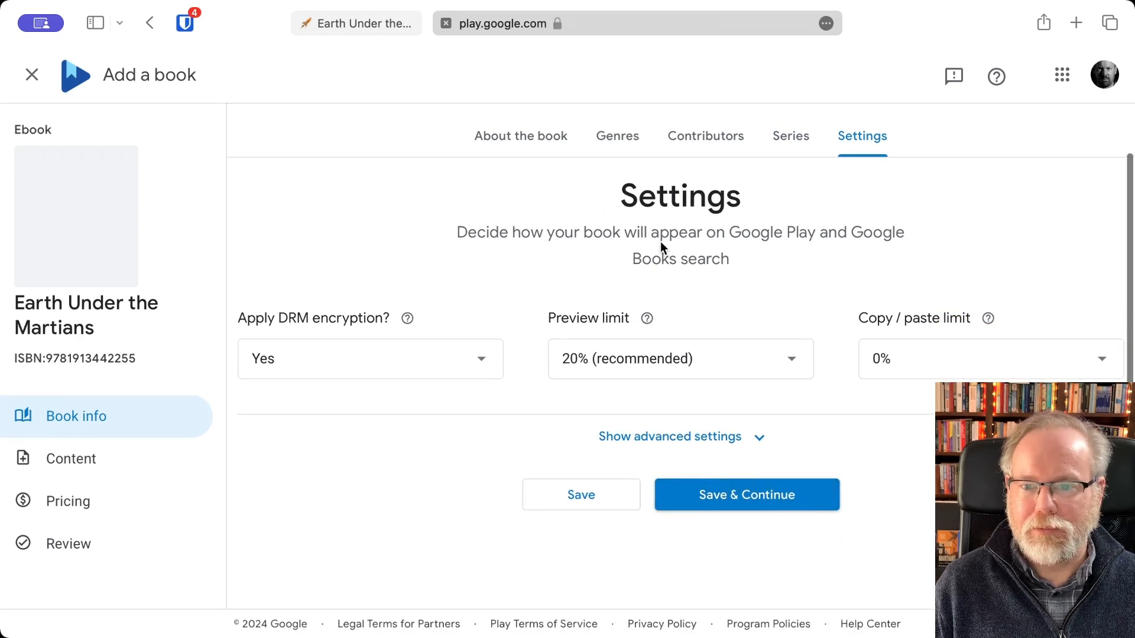
mouse_move(412, 320)
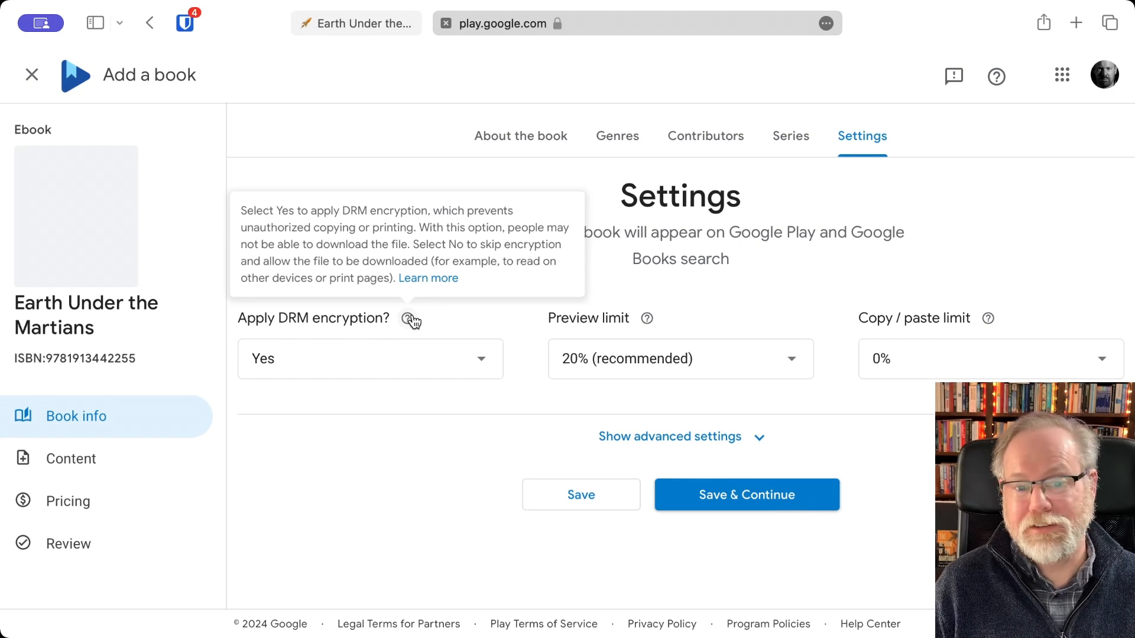
left_click(418, 370)
left_click(386, 402)
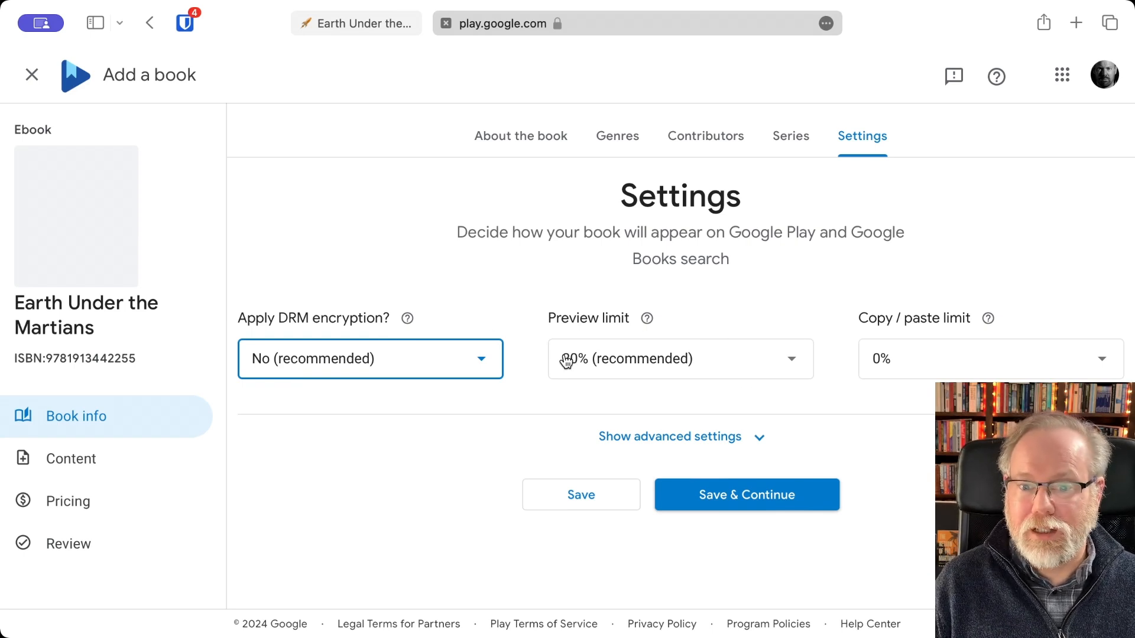
Step: Review the available options for the preview limit and the copy / paste limit
left_click(698, 366)
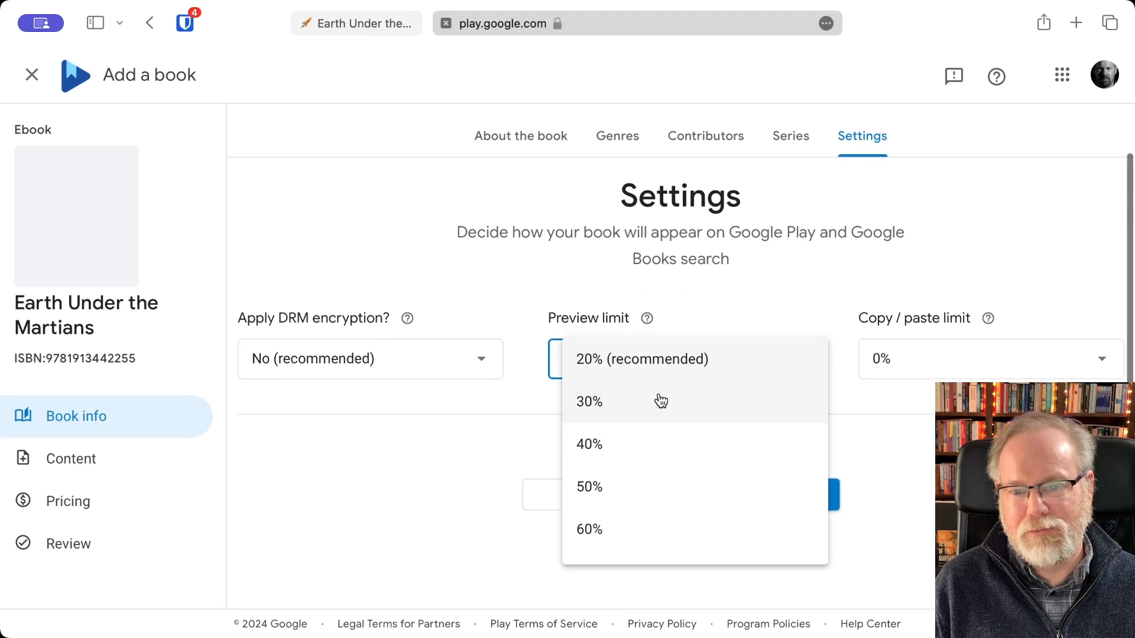
left_click(681, 277)
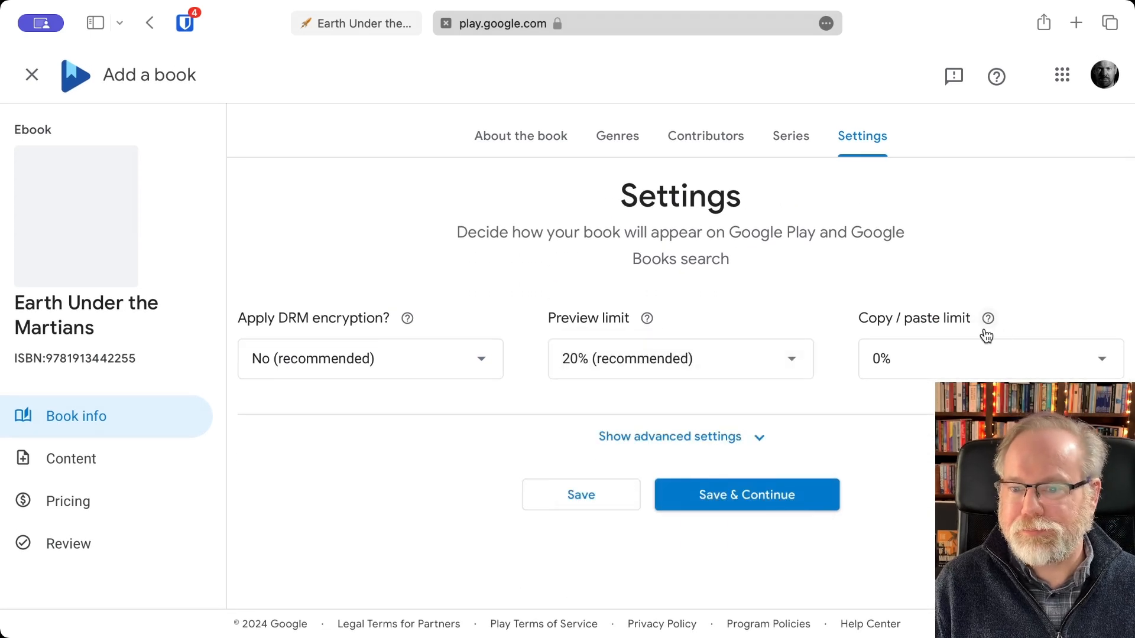
left_click(960, 361)
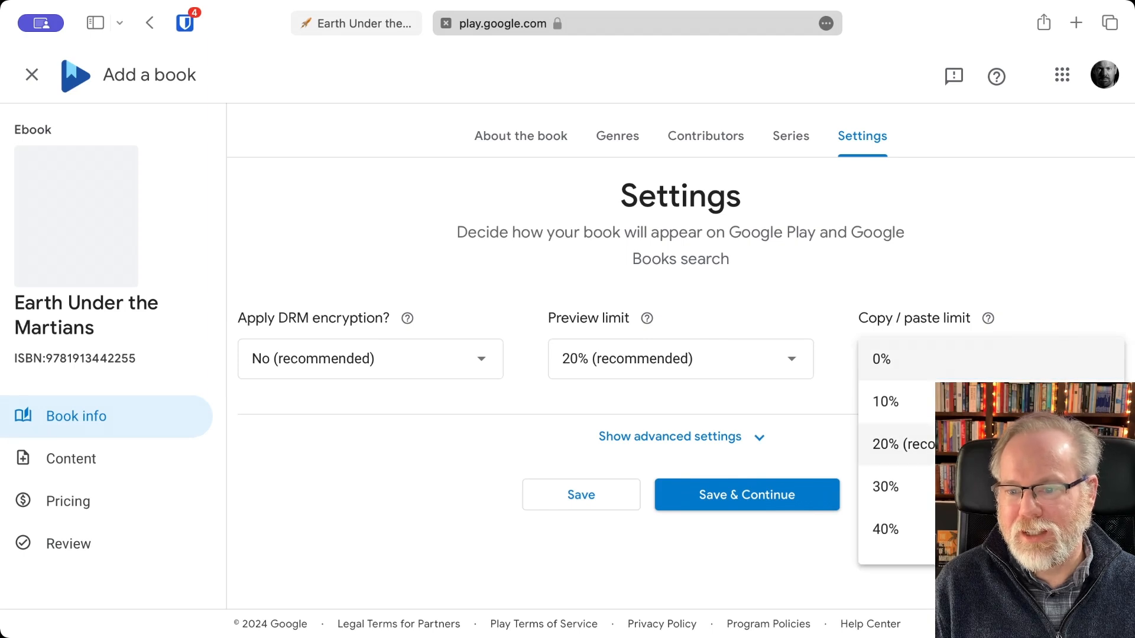
left_click(931, 255)
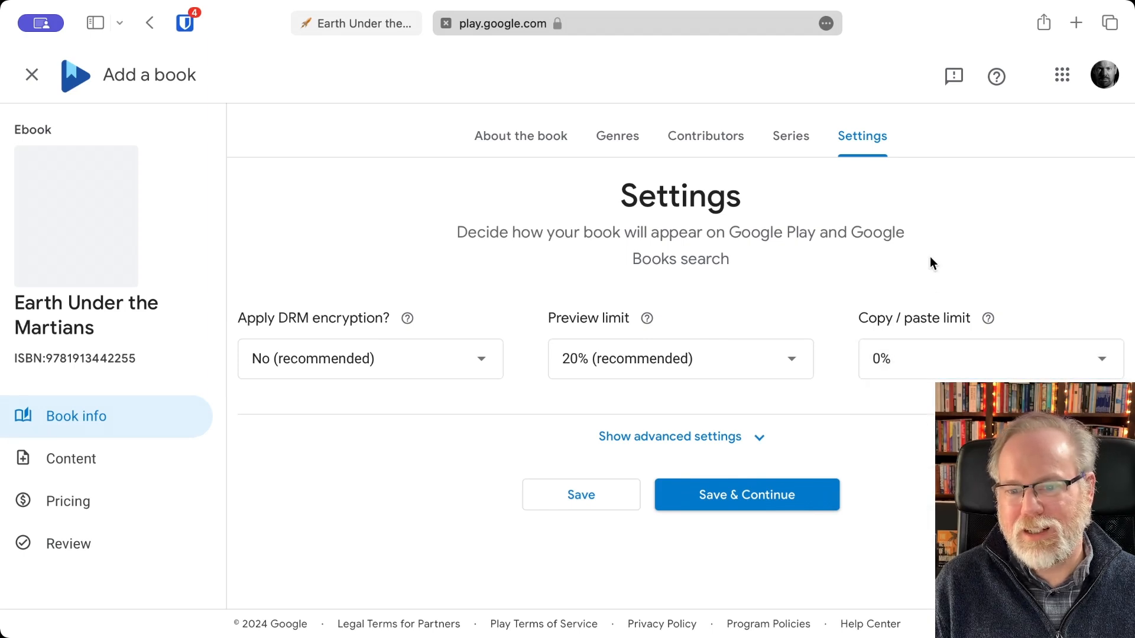
Step: Expand the advanced settings, examine the Google Play Books and Google Books search options, and collapse them again
left_click(757, 442)
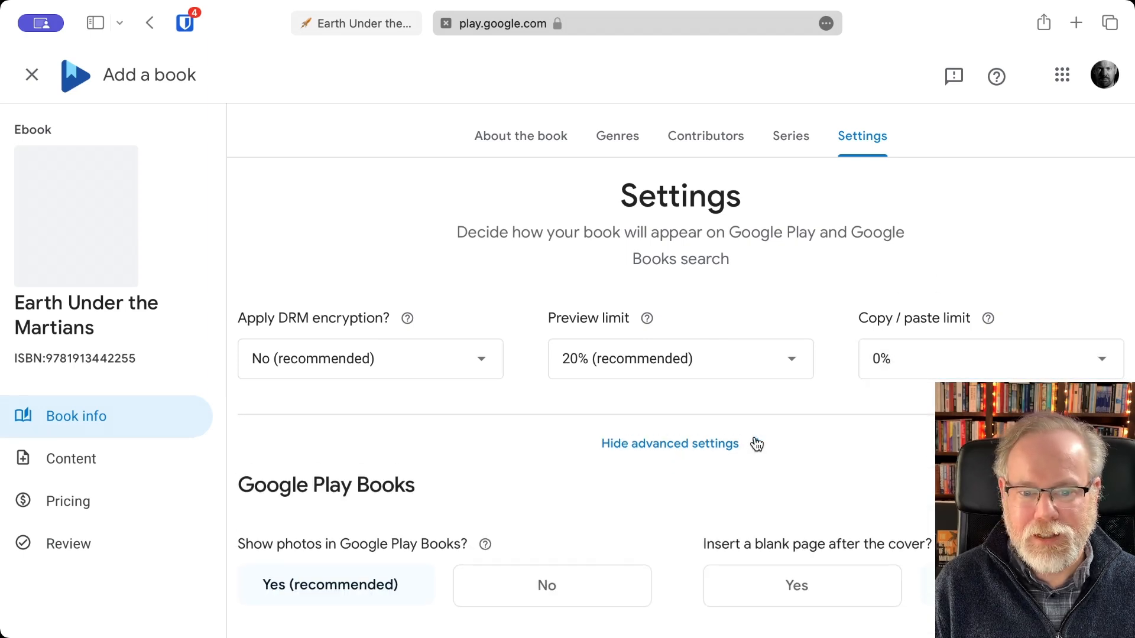
scroll(757, 444, "down", 6)
scroll(755, 439, "up", 3)
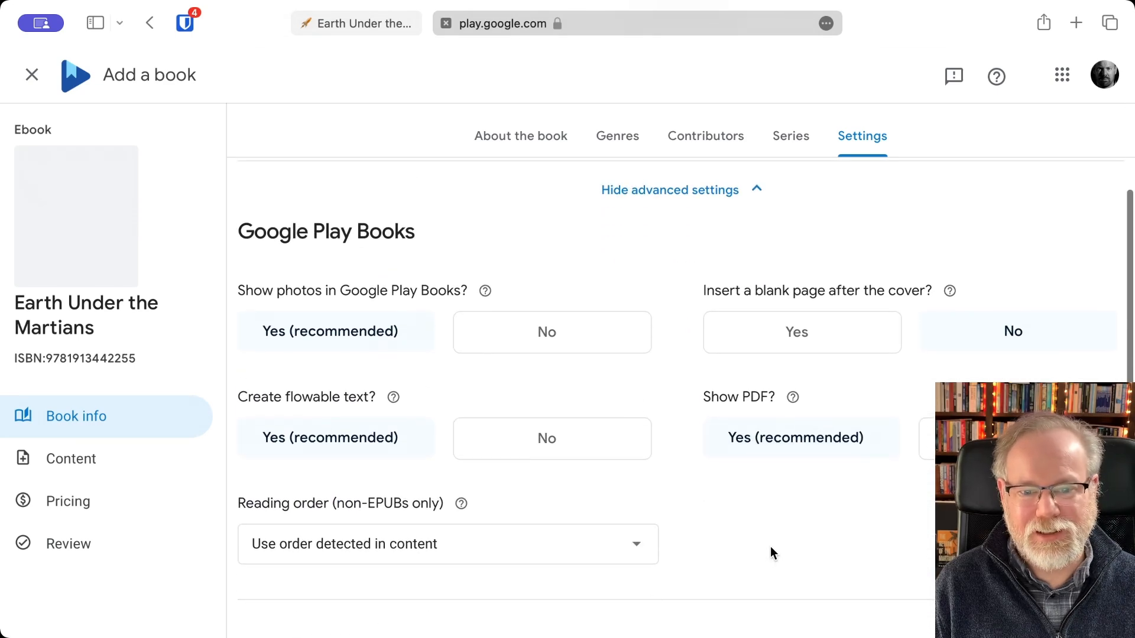
scroll(771, 546, "down", 3)
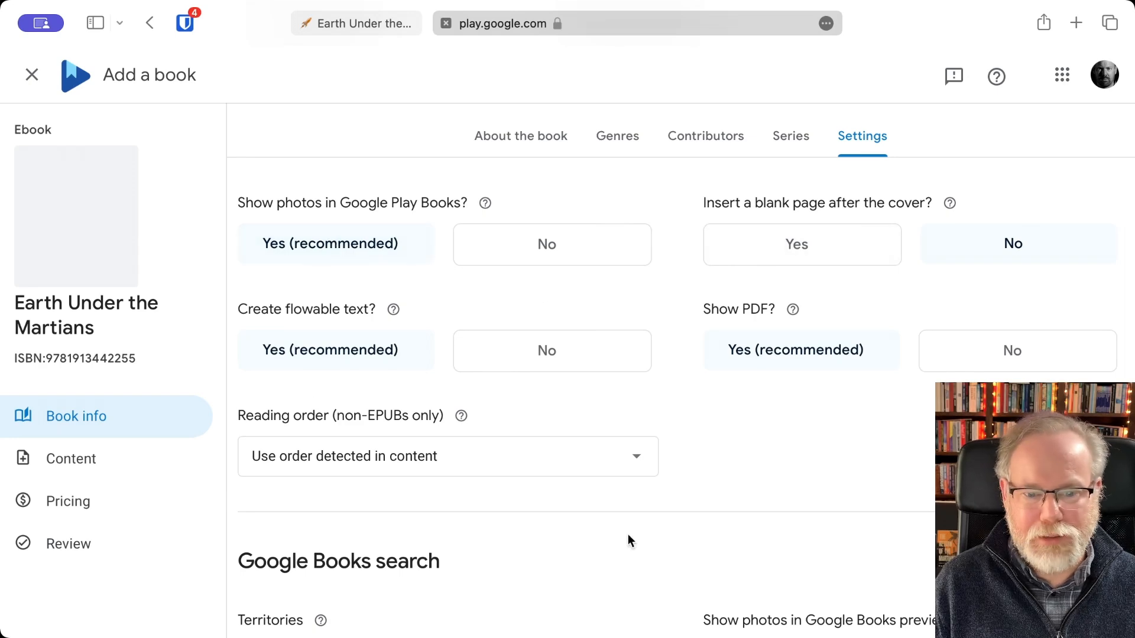
scroll(628, 541, "down", 2)
scroll(628, 538, "up", 10)
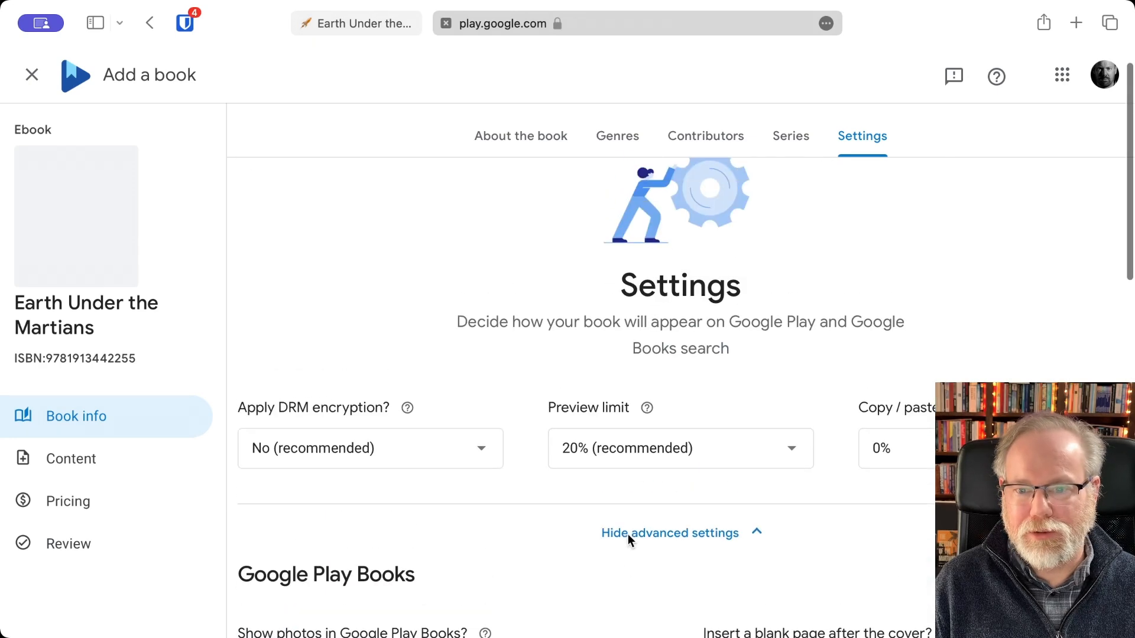
left_click(680, 534)
scroll(679, 535, "down", 3)
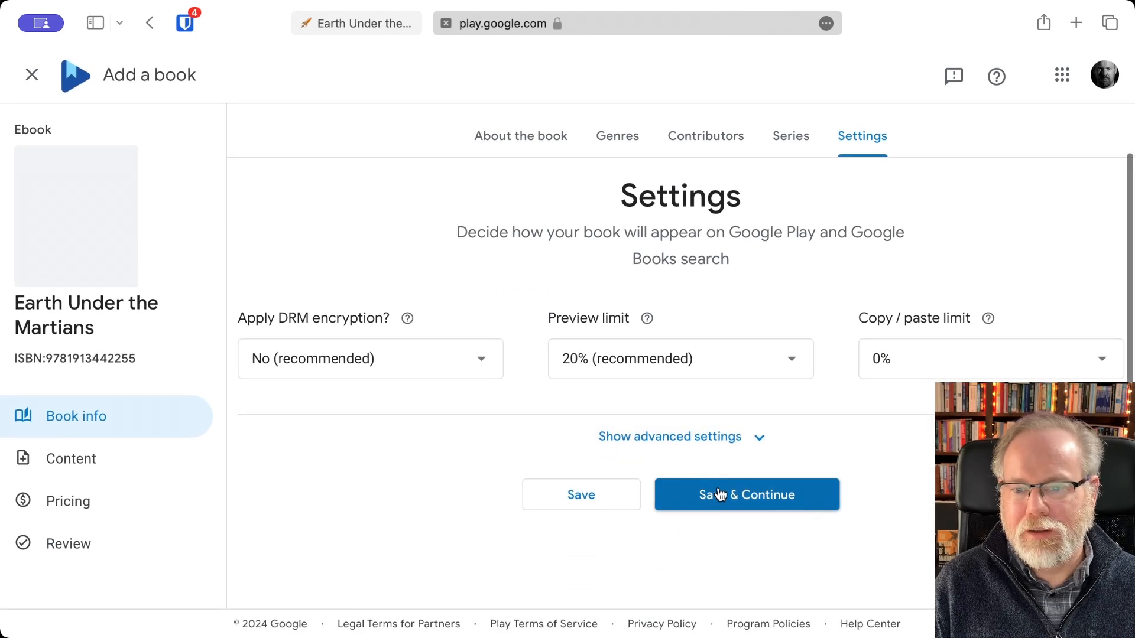
Step: Save the settings and upload 02 Earth Under the Martians.epub and WOTW2 - EUTM.jpg as the book's content and cover
left_click(719, 493)
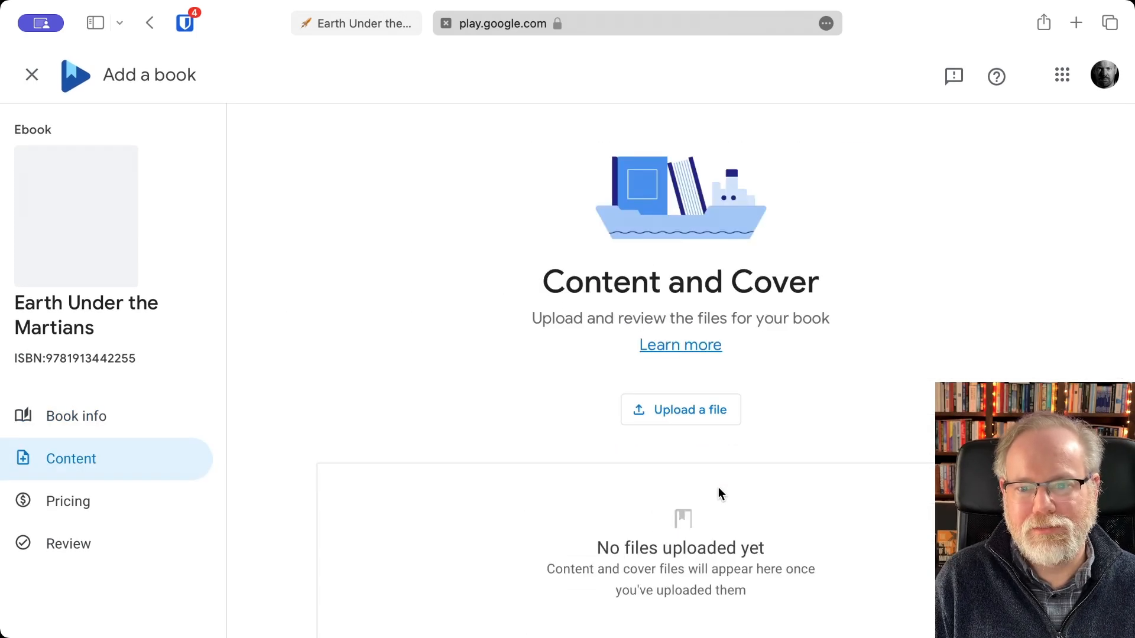
scroll(718, 487, "down", 3)
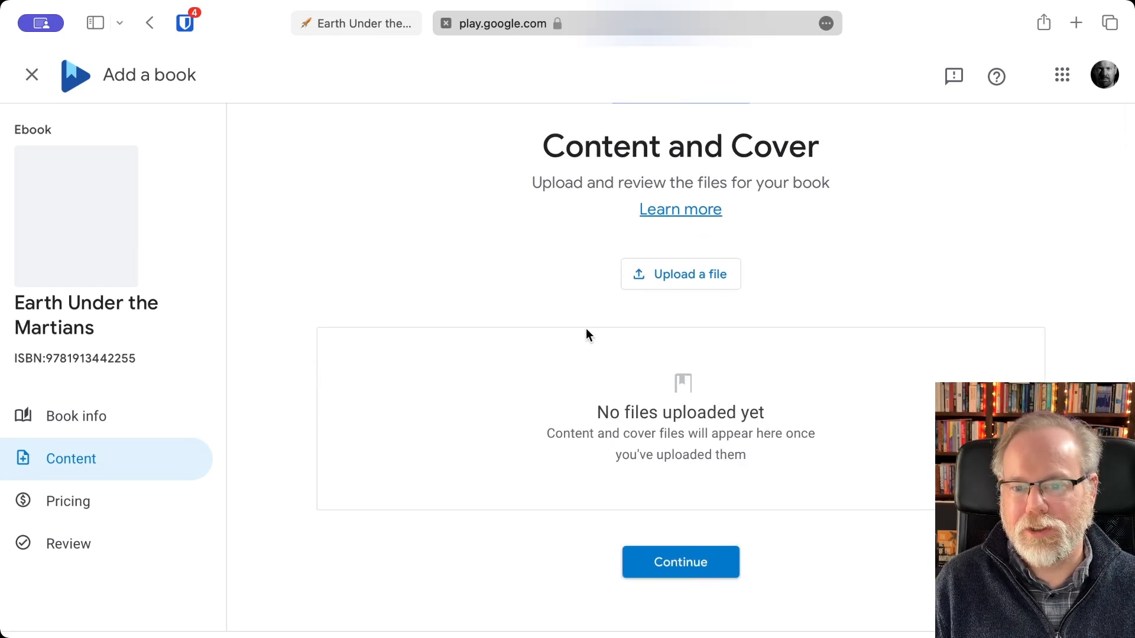
left_click(666, 286)
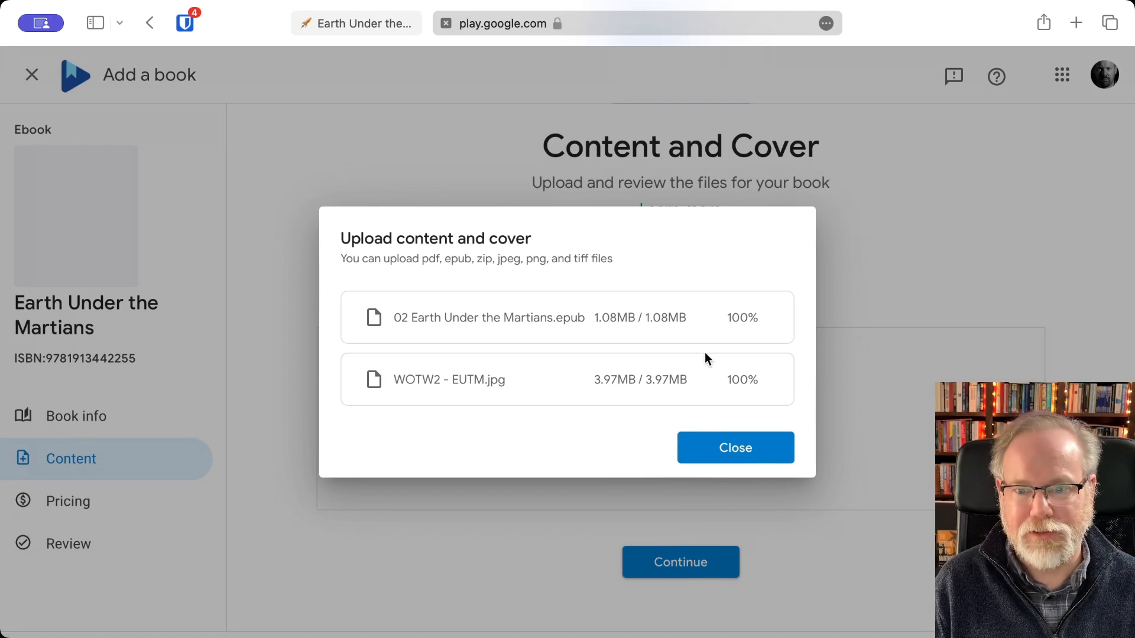
left_click(723, 450)
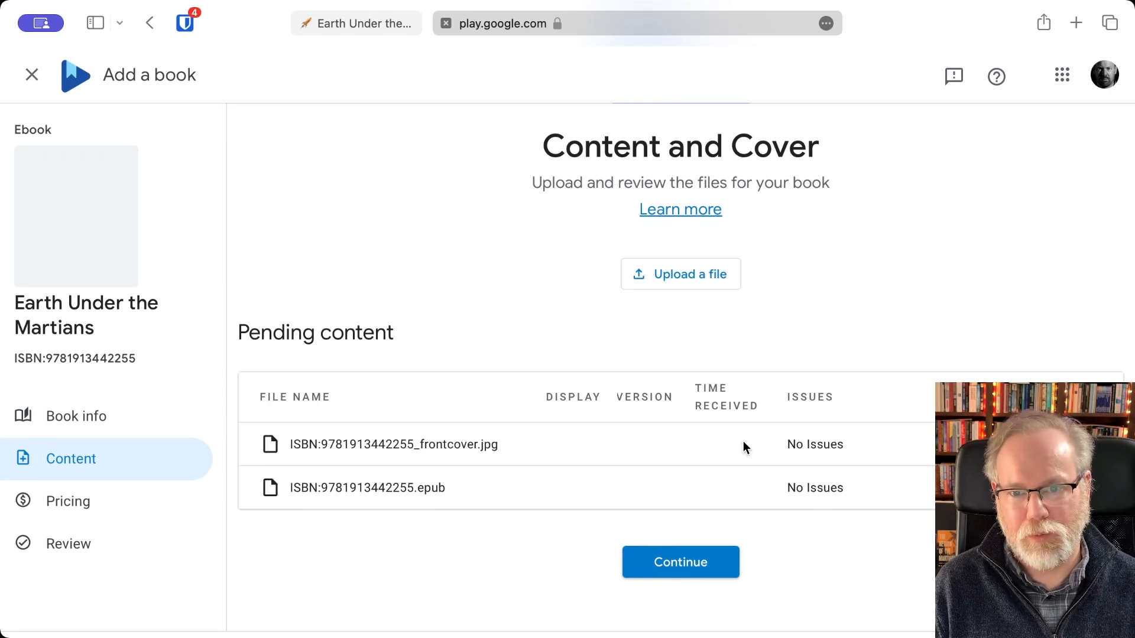
Step: Continue to the book's pricing and set the GBP price to 4.99
left_click(678, 569)
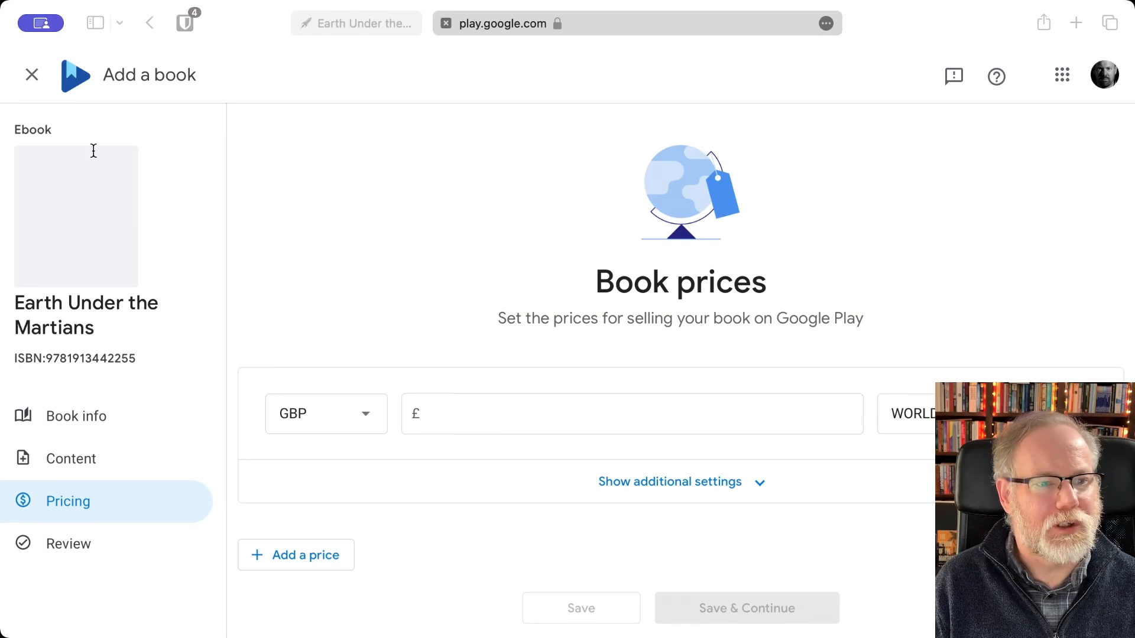
key("super+Tab")
left_click(461, 414)
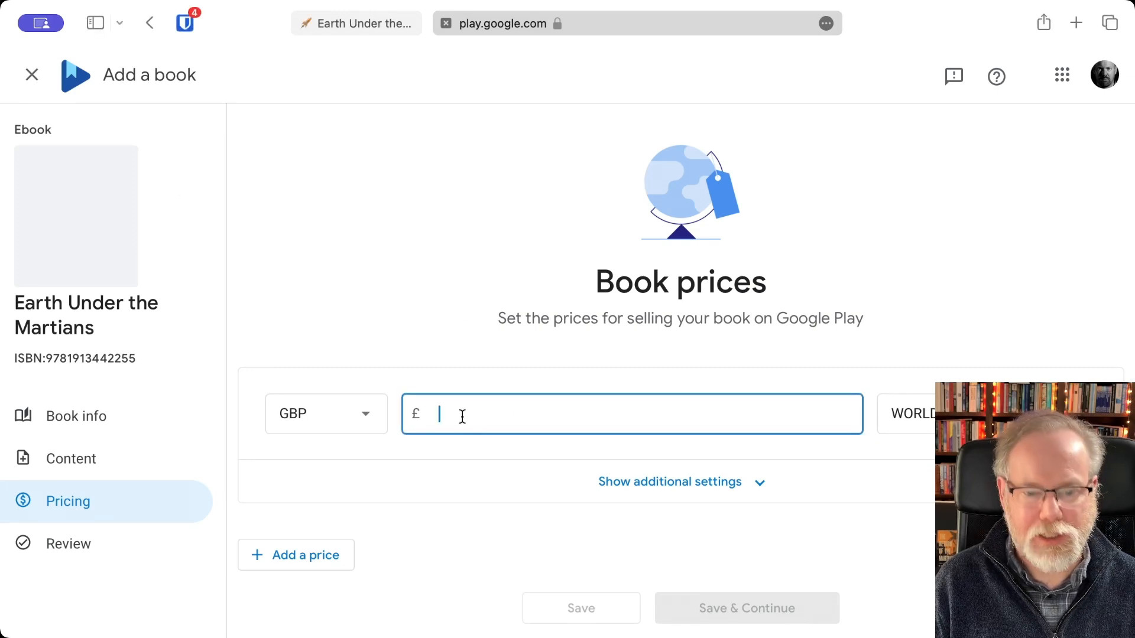
type("4.99")
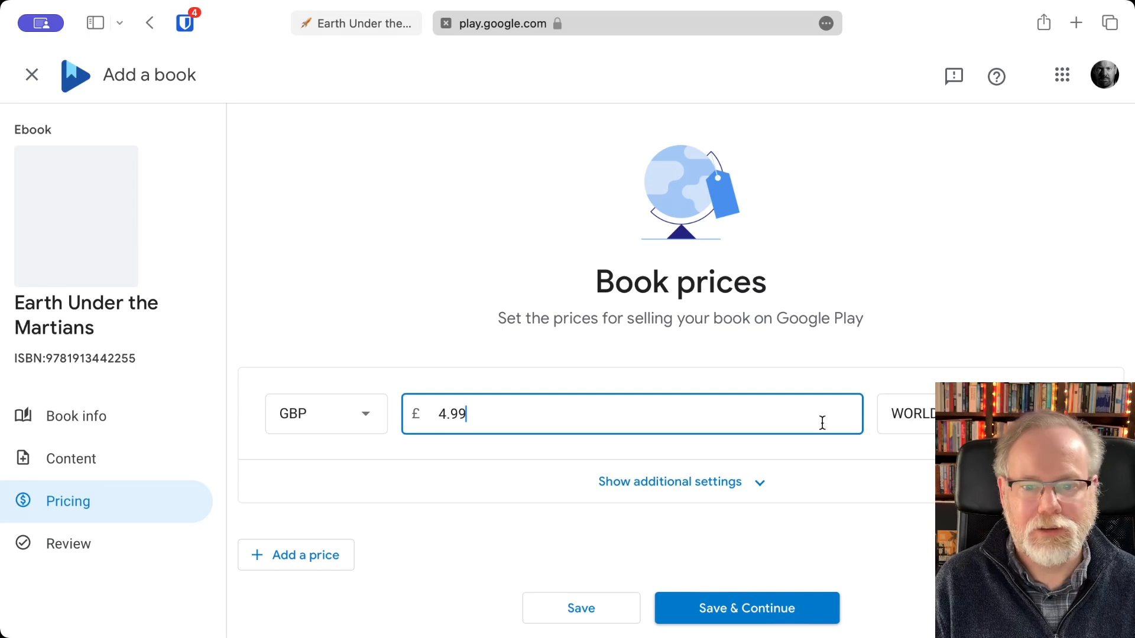
Step: Restrict the 4.99 GBP price to the United Kingdom instead of worldwide
left_click(904, 413)
left_click(878, 414)
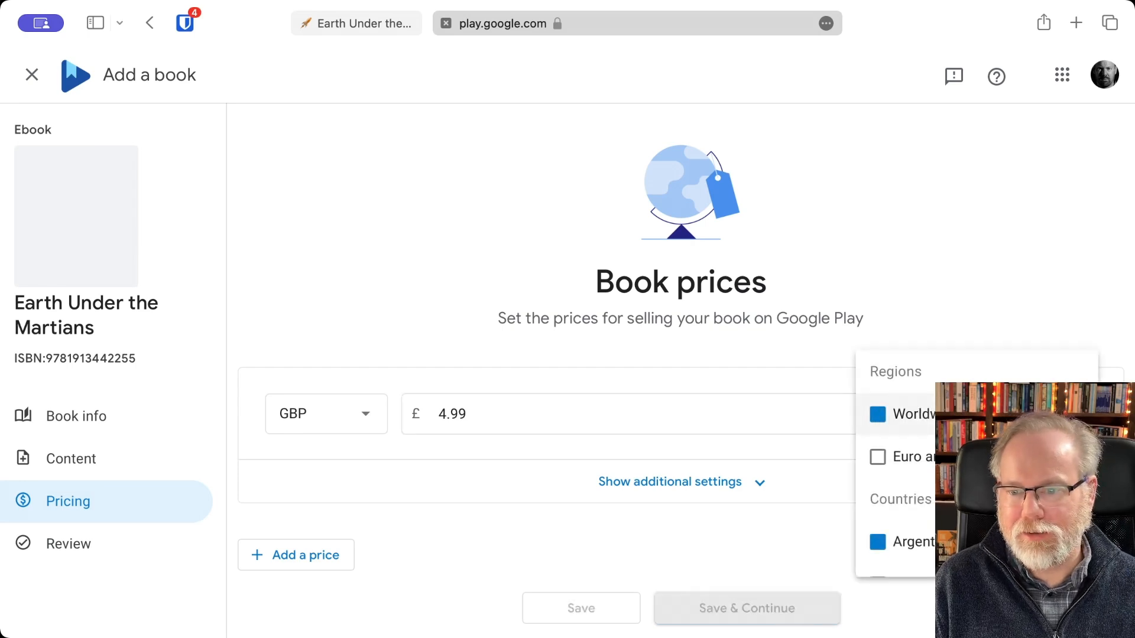
scroll(929, 405, "down", 20)
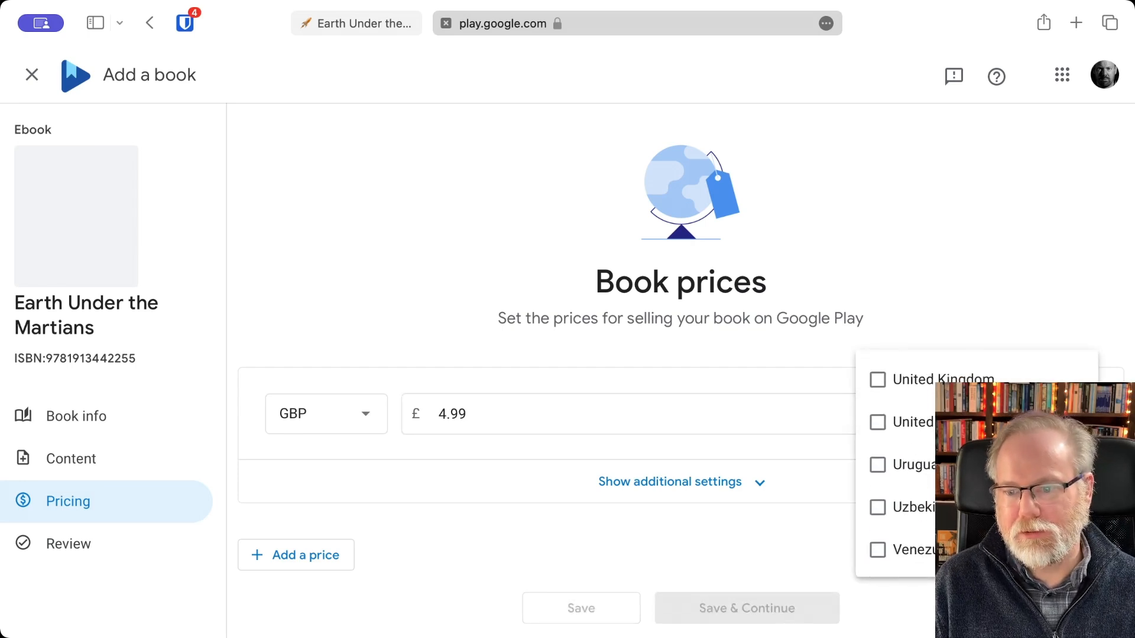
scroll(929, 405, "up", 1)
left_click(927, 396)
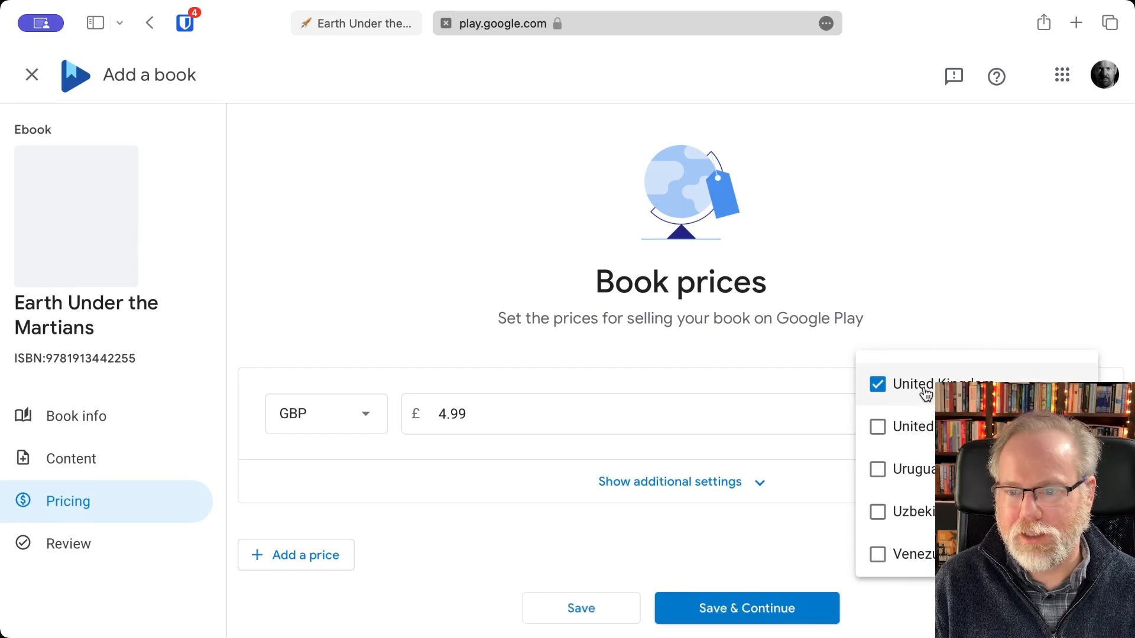
left_click(770, 532)
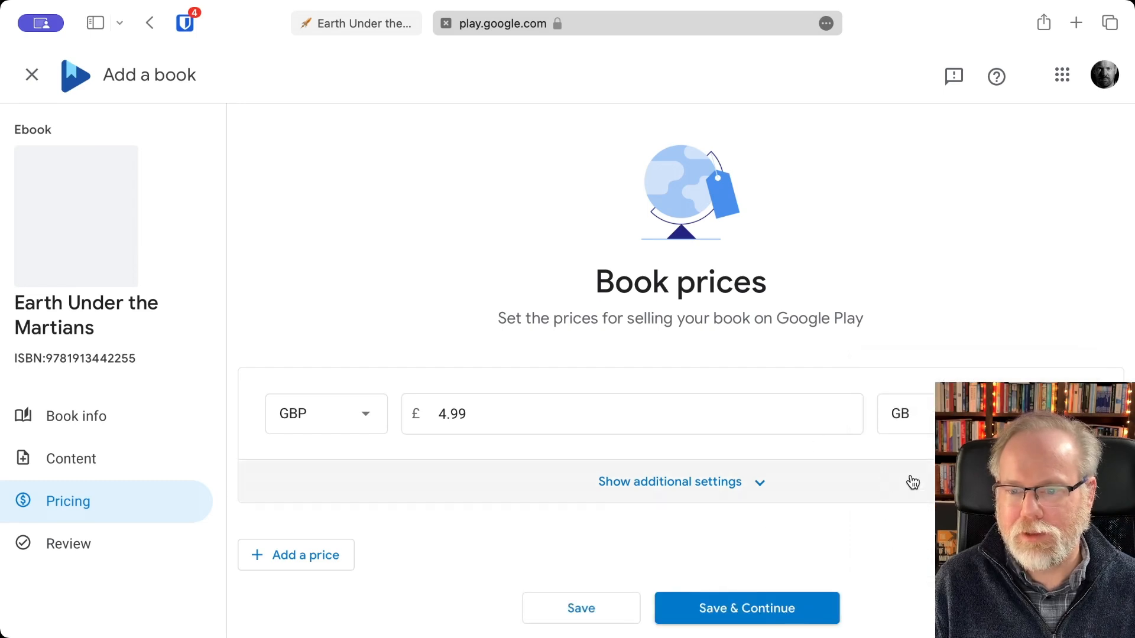
Step: Add a second price for the book in EUR and set it to 5.99
left_click(315, 554)
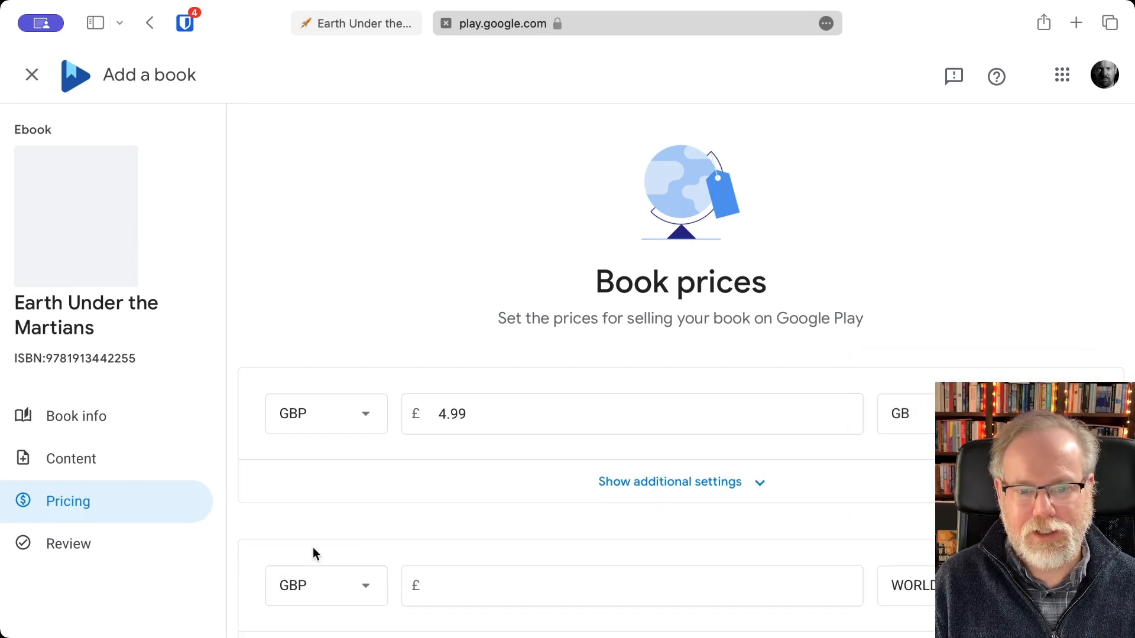
scroll(331, 579, "down", 5)
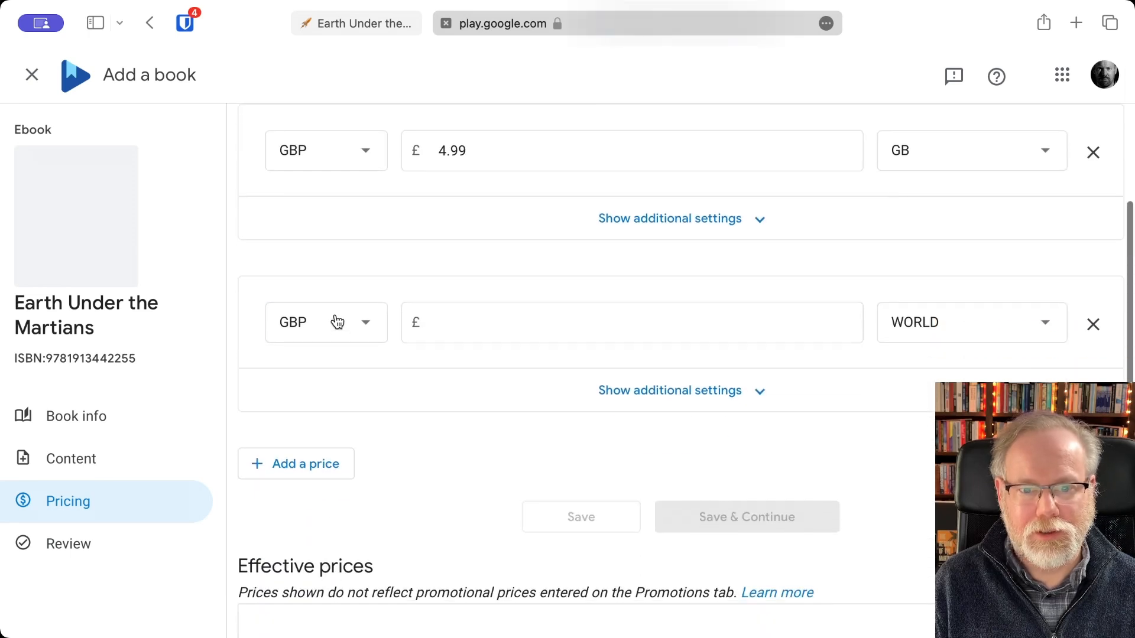
left_click(337, 322)
left_click(325, 279)
left_click(489, 316)
type("5.9")
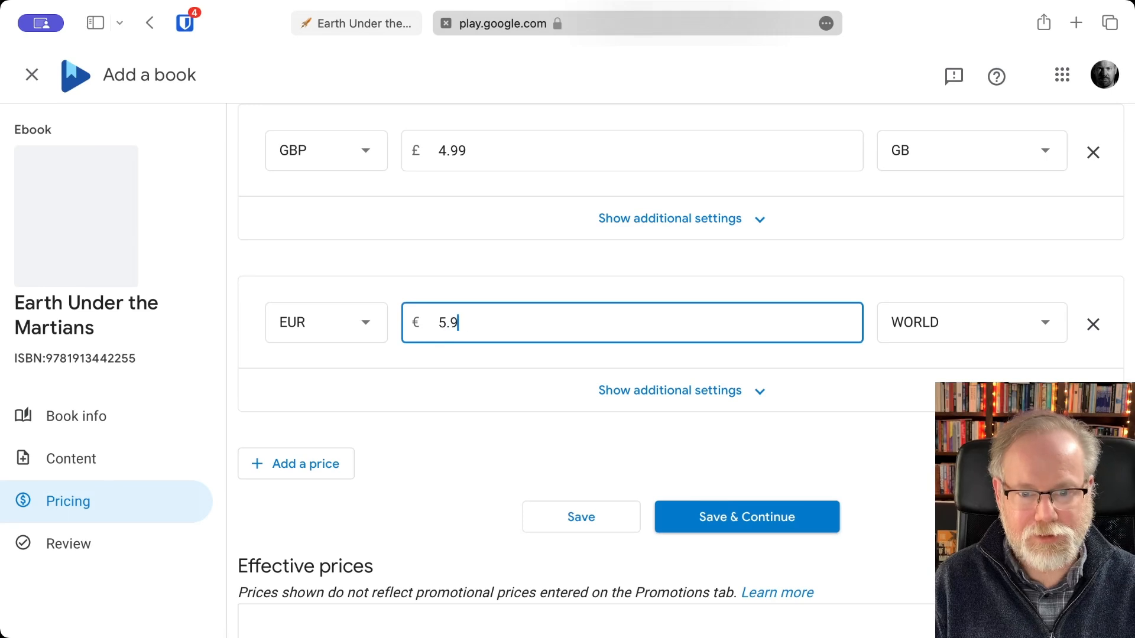
type("9")
Step: Apply the EUR price to the Euro area and check the countries it includes
left_click(943, 327)
left_click(912, 369)
scroll(946, 366, "down", 5)
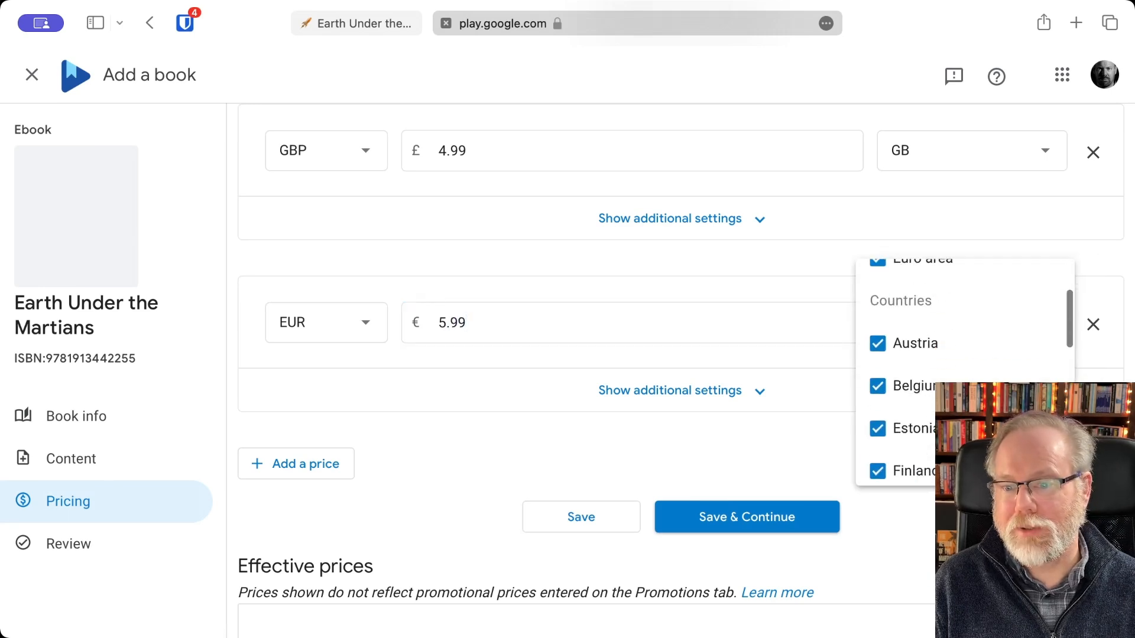
scroll(946, 366, "down", 10)
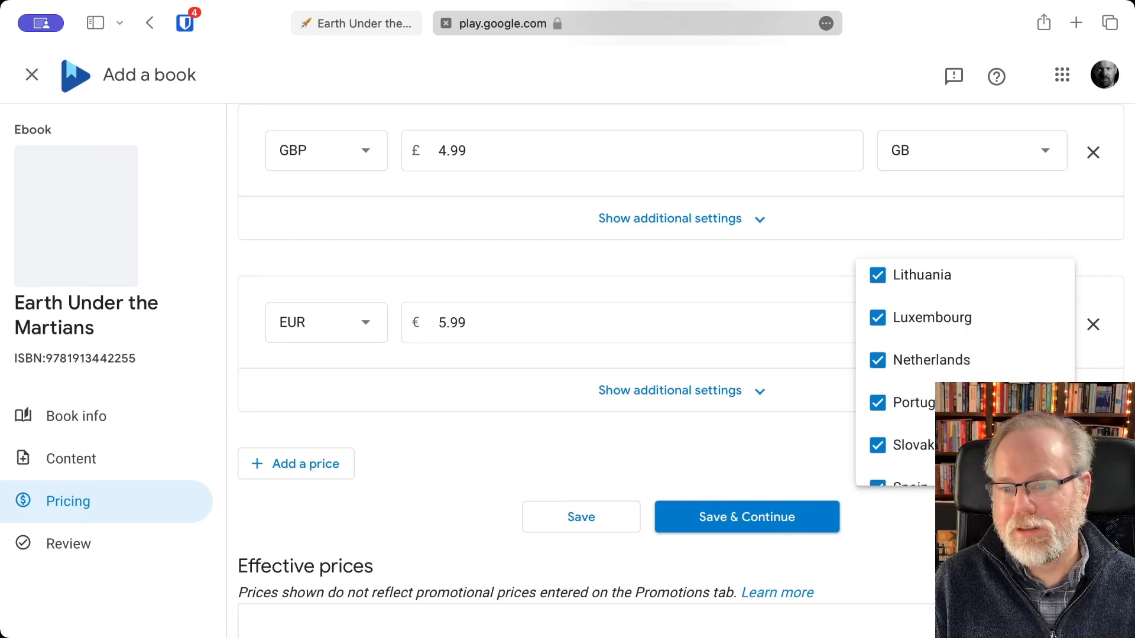
scroll(839, 372, "up", 5)
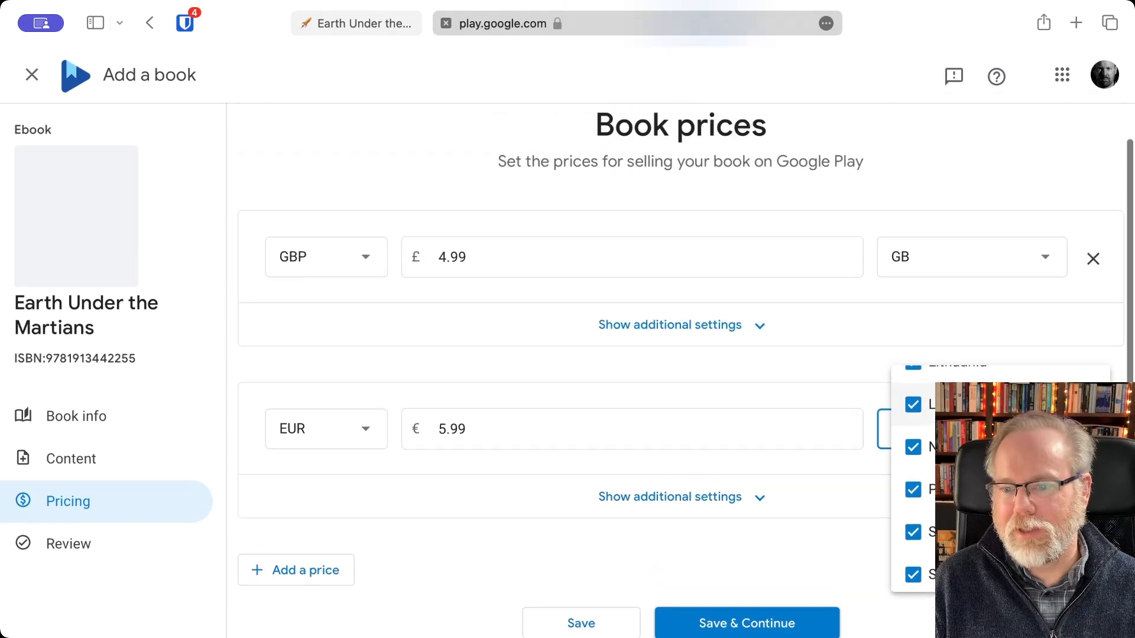
left_click(841, 366)
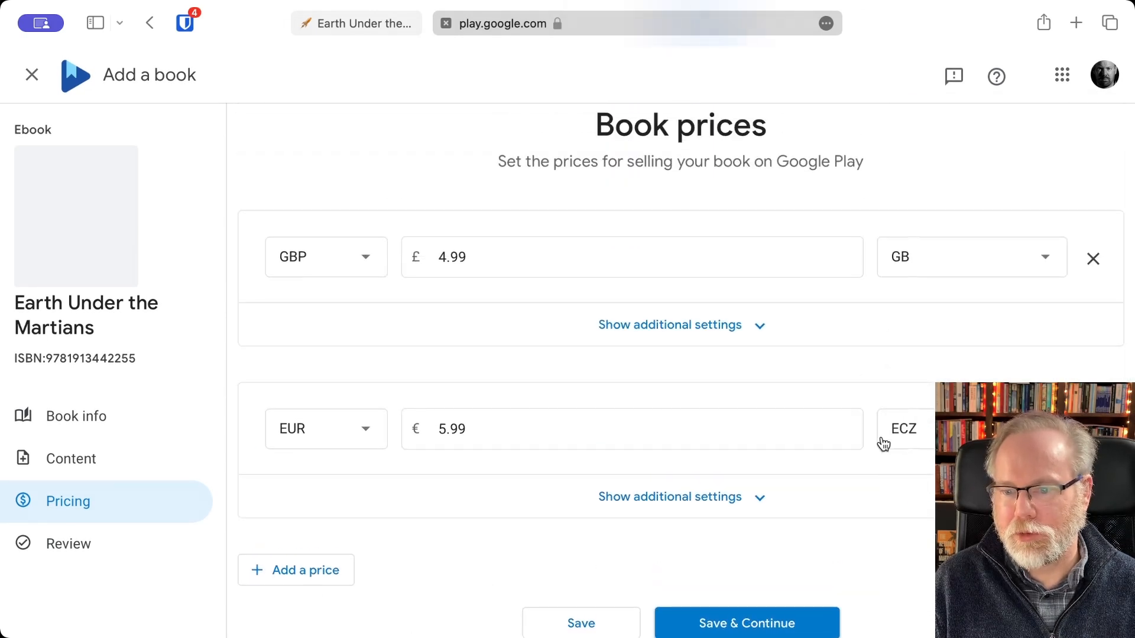
Step: Add a third price of 6.99 USD for the whole world and save the book's prices
left_click(304, 569)
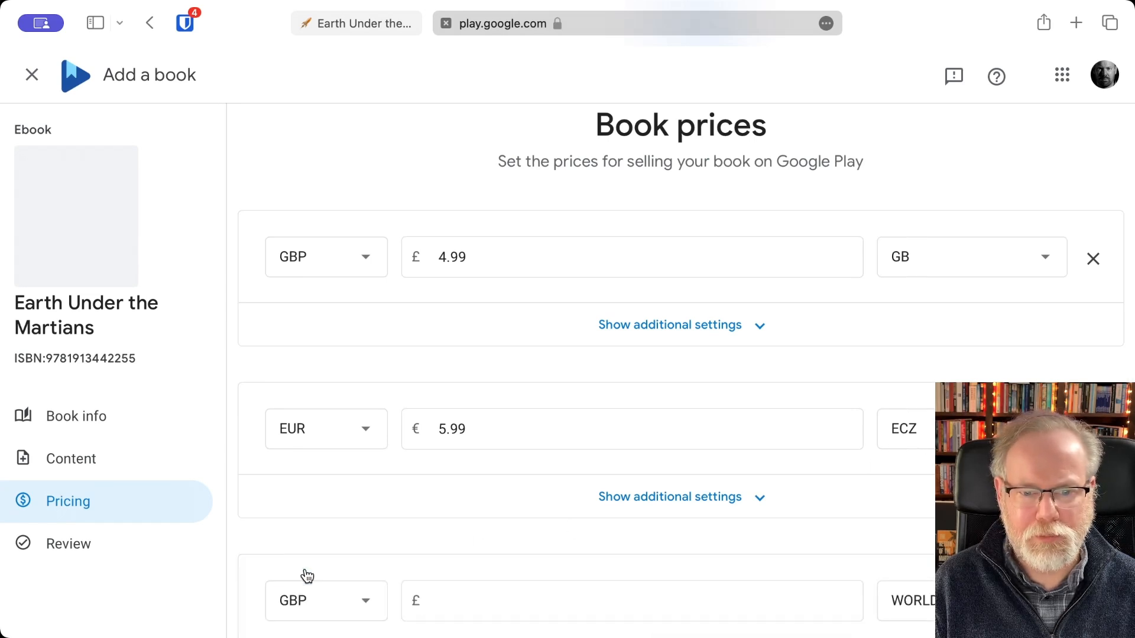
scroll(313, 562, "down", 2)
left_click(323, 547)
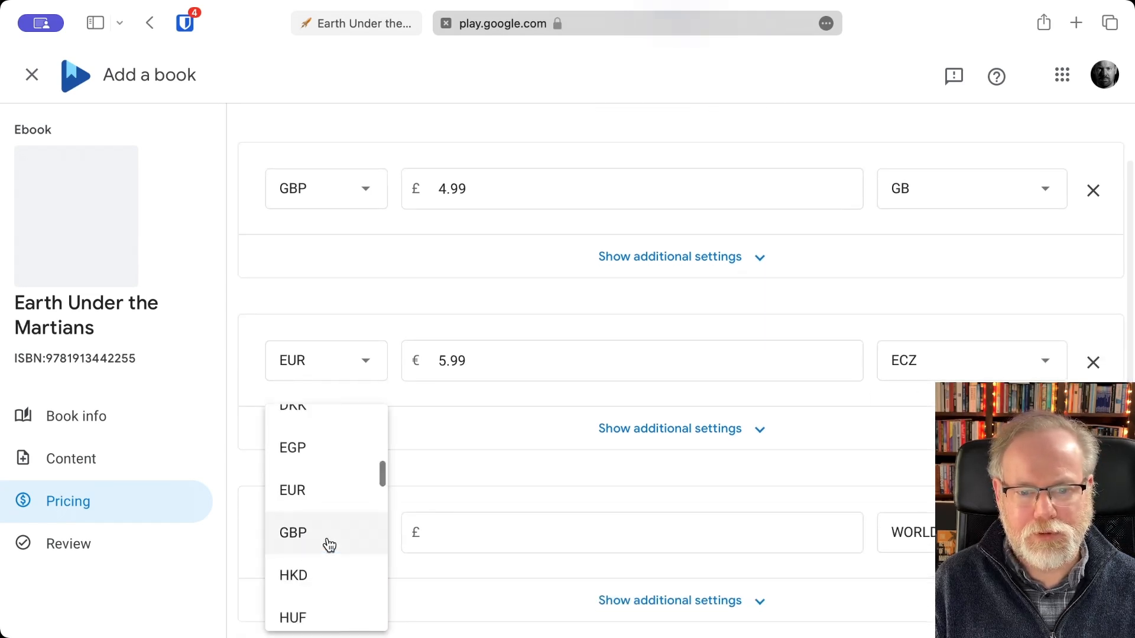
scroll(330, 545, "down", 1)
scroll(328, 545, "down", 6)
left_click(326, 523)
left_click(490, 523)
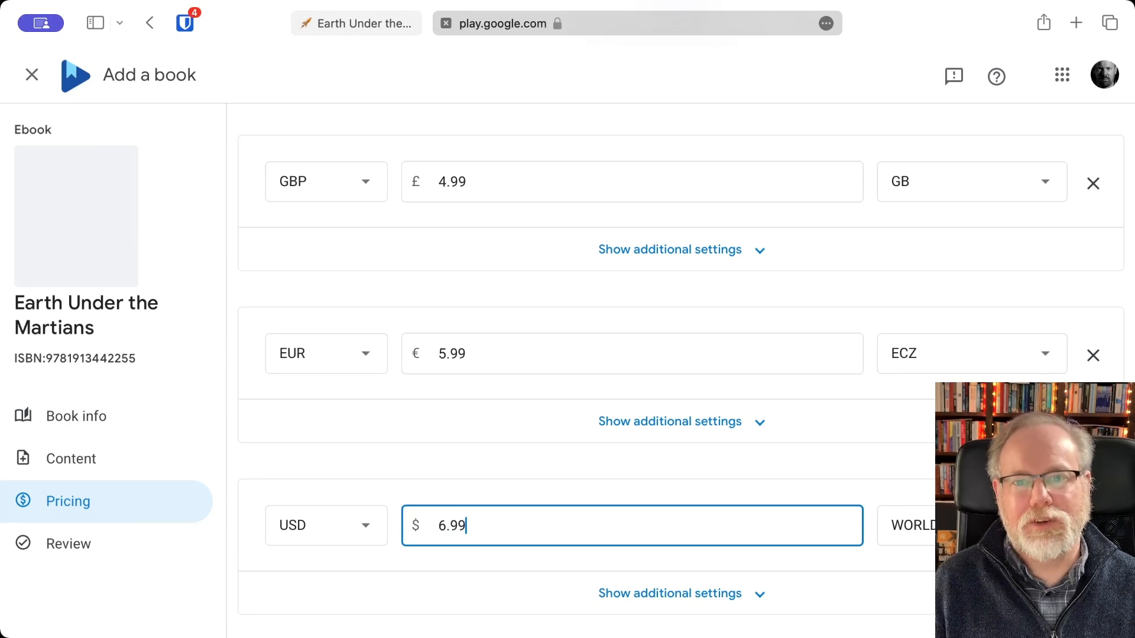
scroll(686, 348, "down", 6)
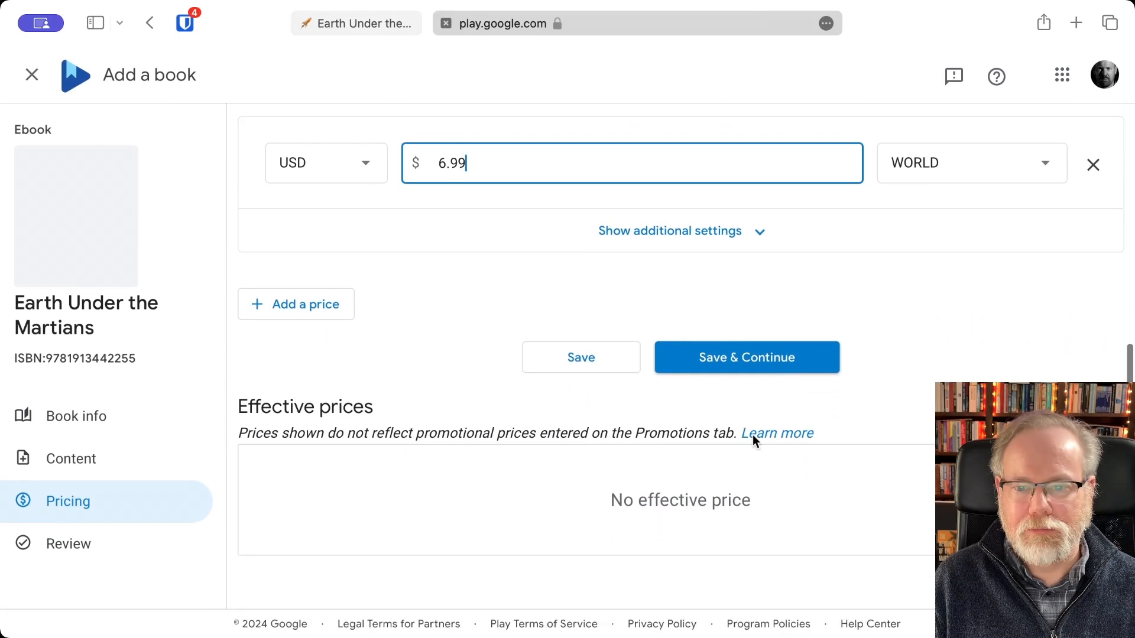
left_click(580, 359)
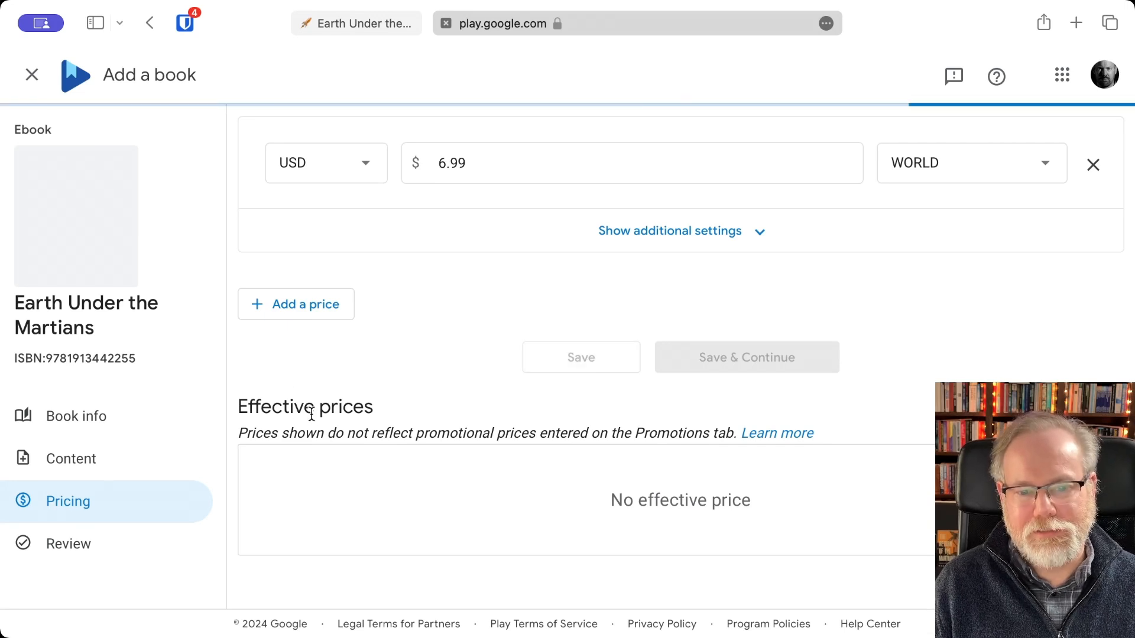
Step: Examine the effective prices table for each country's list price, base price and revenue share
scroll(479, 492, "down", 2)
scroll(479, 497, "up", 2)
mouse_move(486, 523)
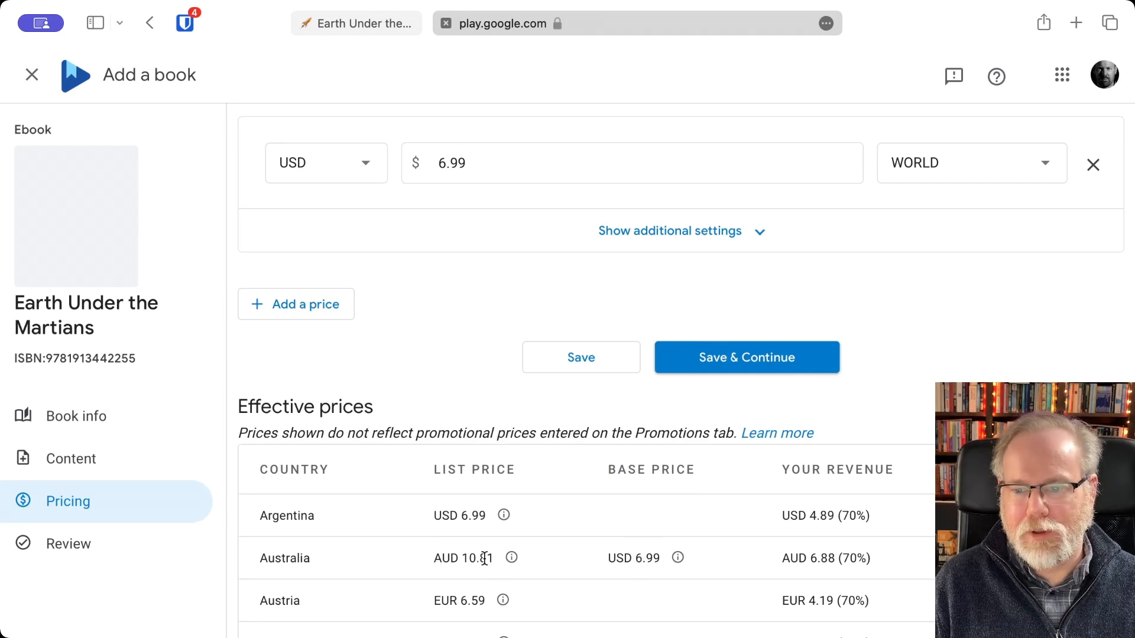
scroll(823, 555, "down", 5)
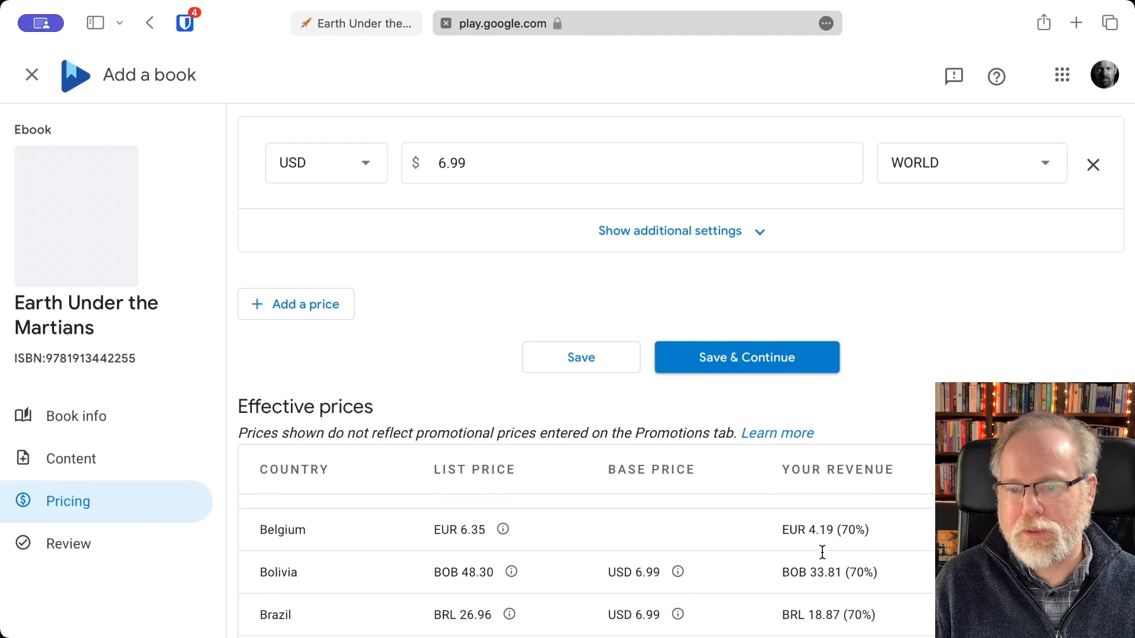
scroll(822, 552, "down", 8)
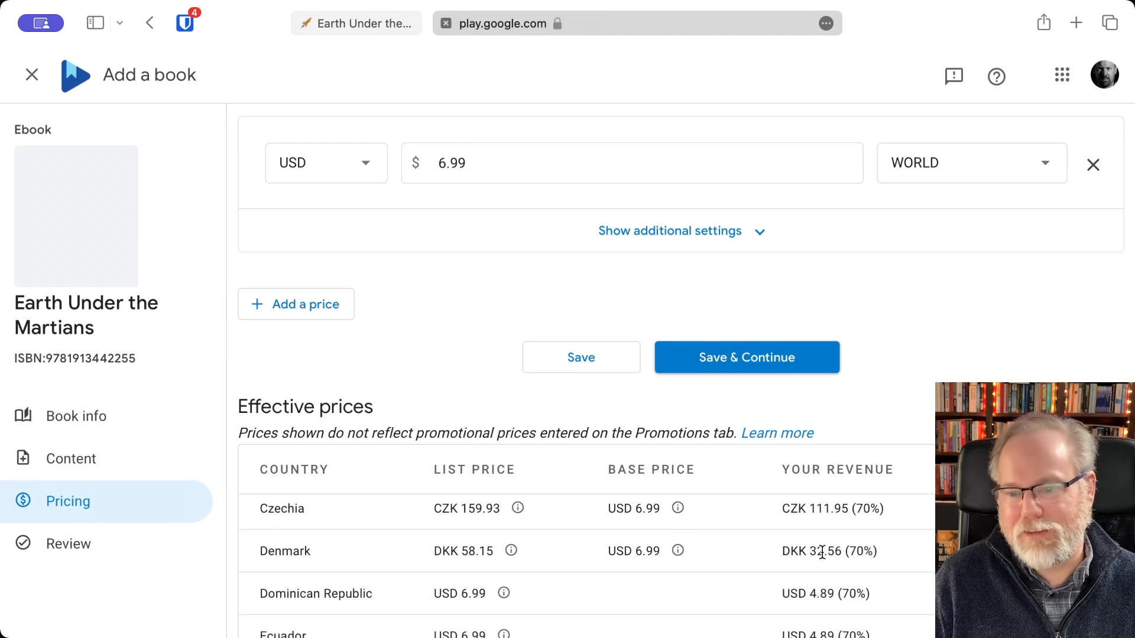
scroll(822, 552, "down", 6)
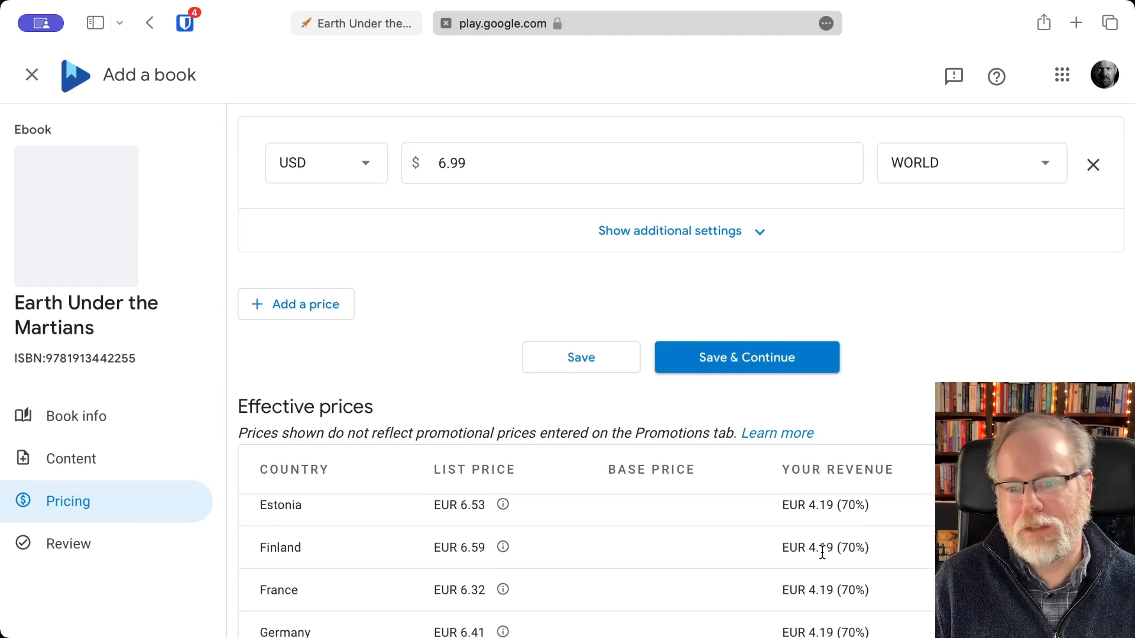
scroll(823, 552, "down", 4)
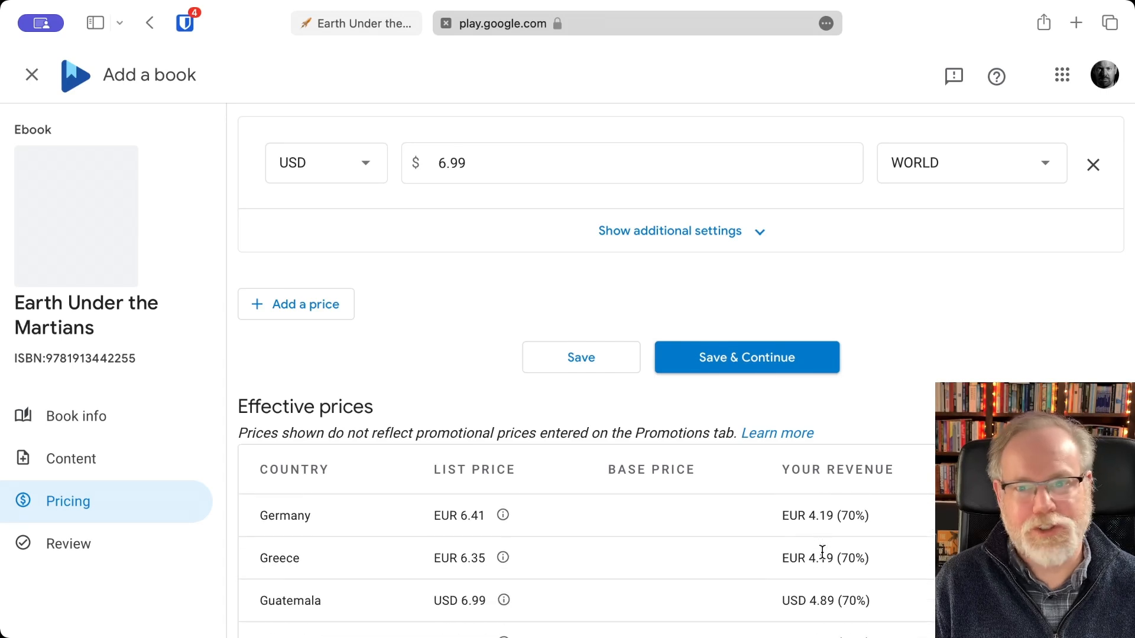
scroll(822, 552, "down", 6)
scroll(822, 552, "up", 4)
scroll(823, 552, "up", 1)
scroll(821, 544, "down", 2)
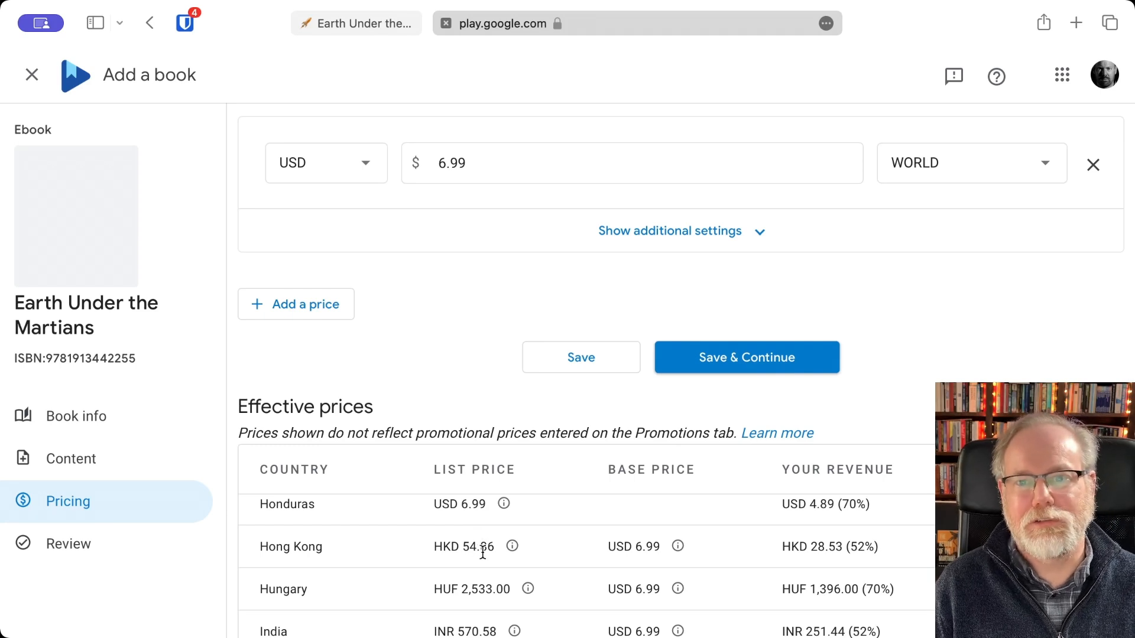
Step: Save and continue to the final review, checking the book details, prices and pending content files
left_click(781, 359)
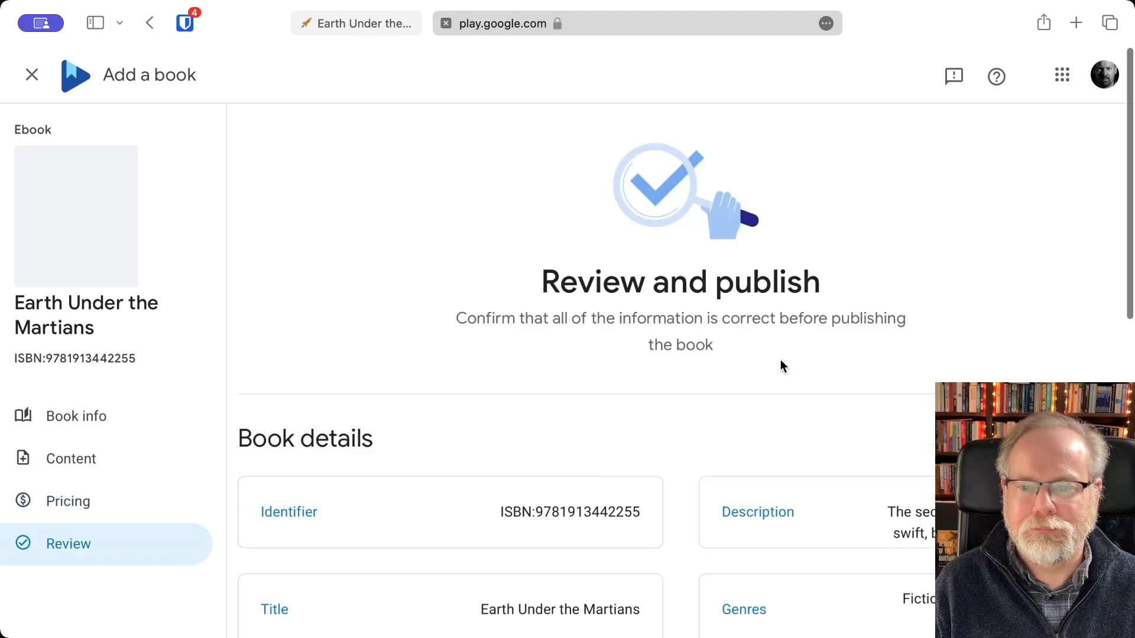
scroll(780, 366, "down", 5)
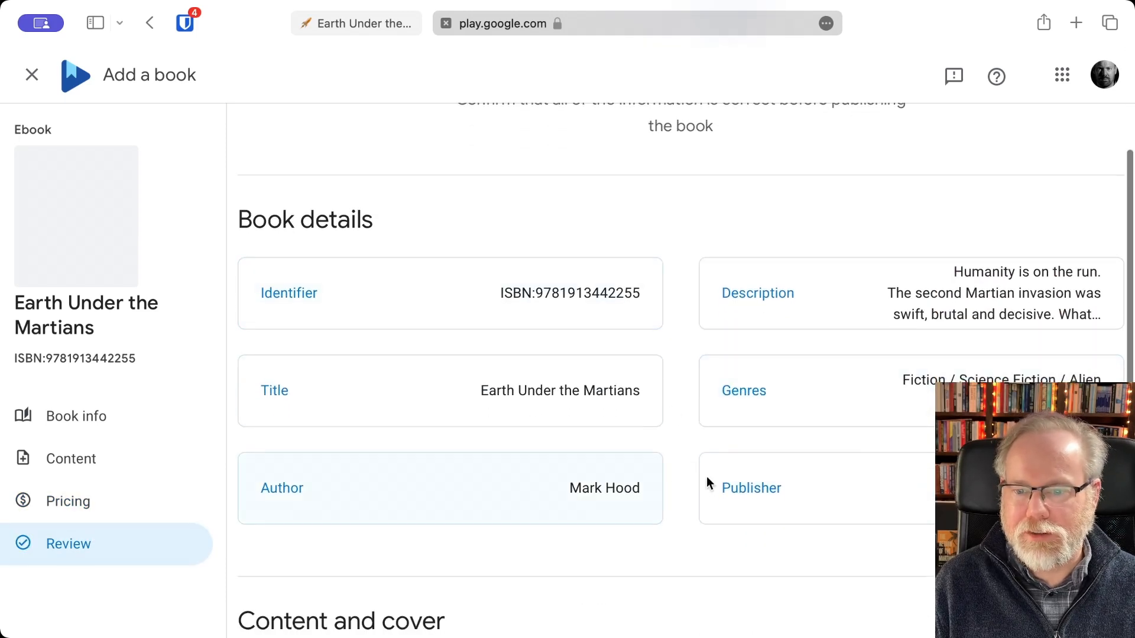
scroll(831, 510, "down", 8)
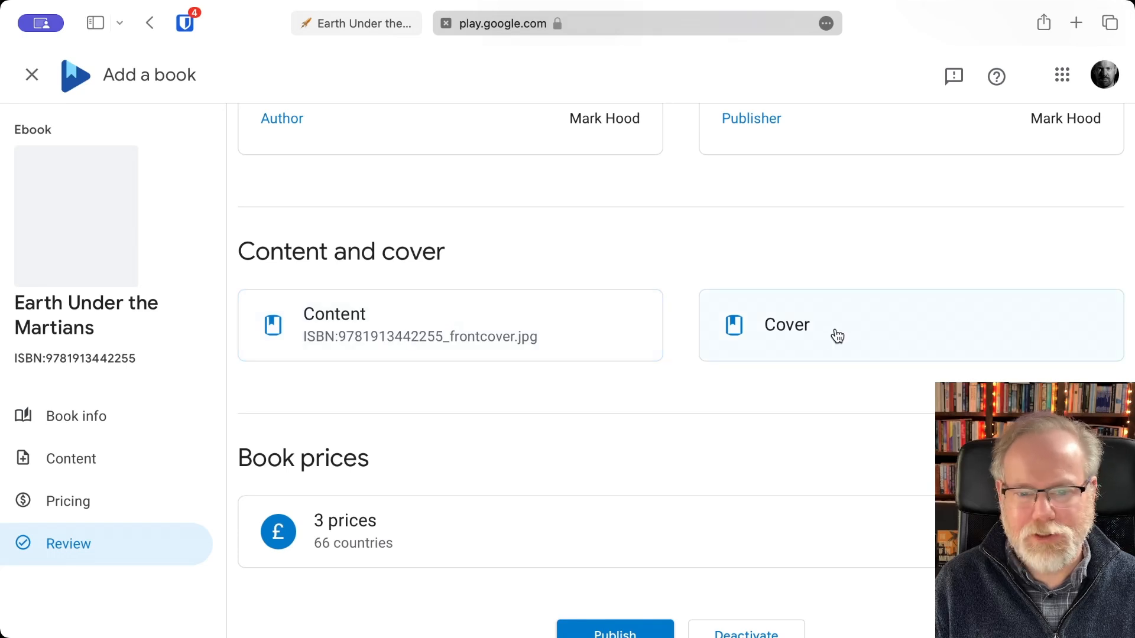
scroll(838, 336, "down", 2)
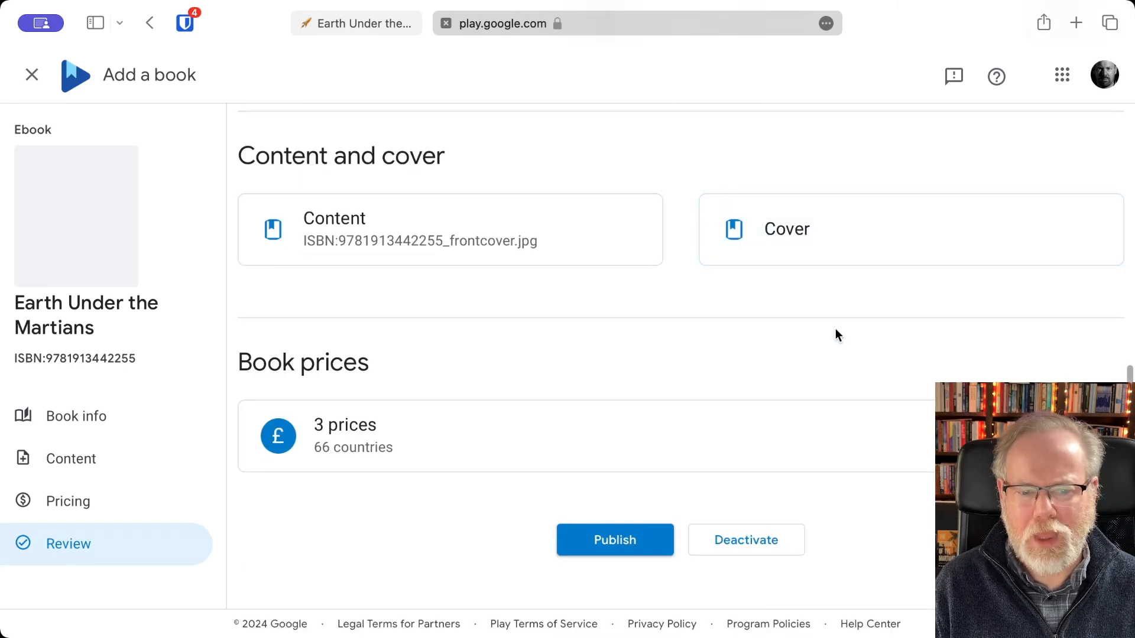
left_click(121, 468)
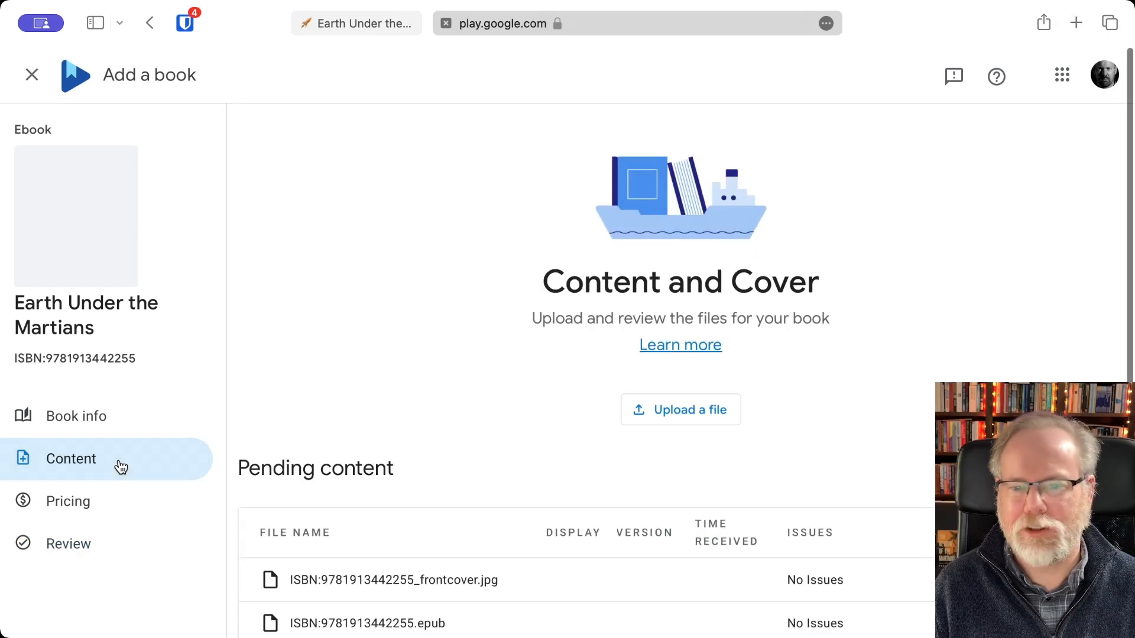
scroll(319, 449, "down", 3)
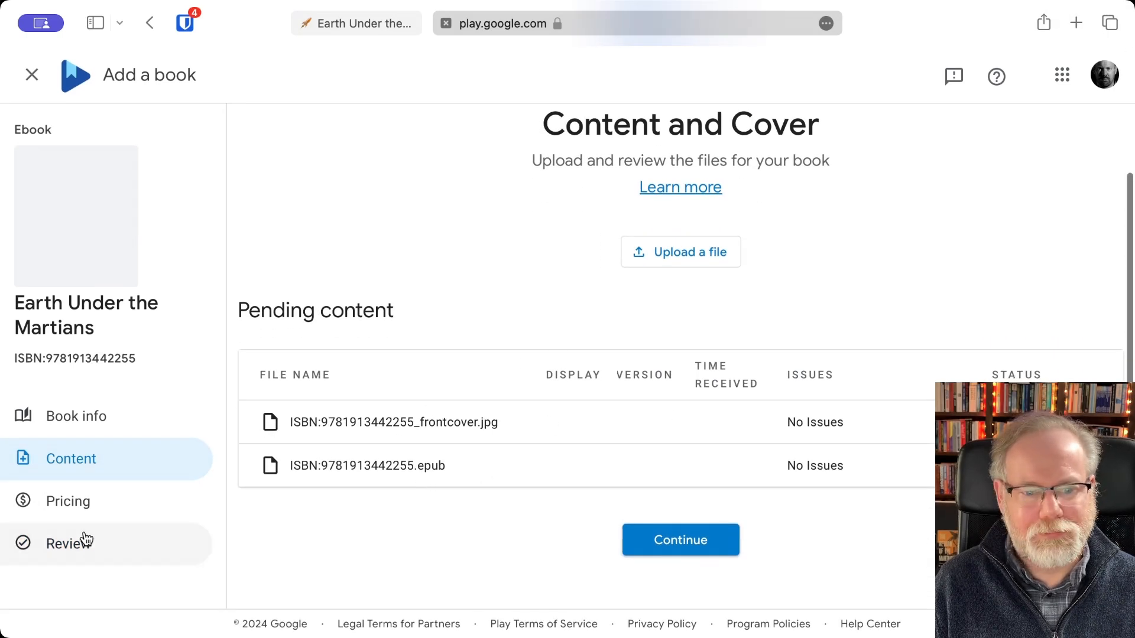
Step: Return to the review and publish Earth Under the Martians, finishing back at the book catalog
left_click(71, 550)
scroll(786, 431, "down", 10)
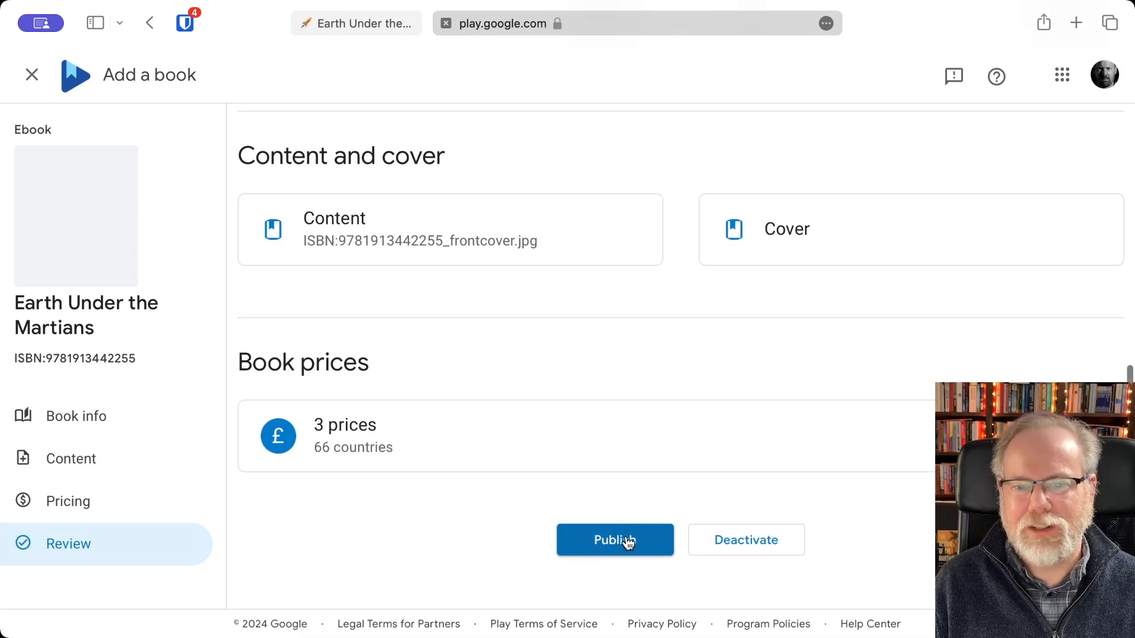
left_click(628, 542)
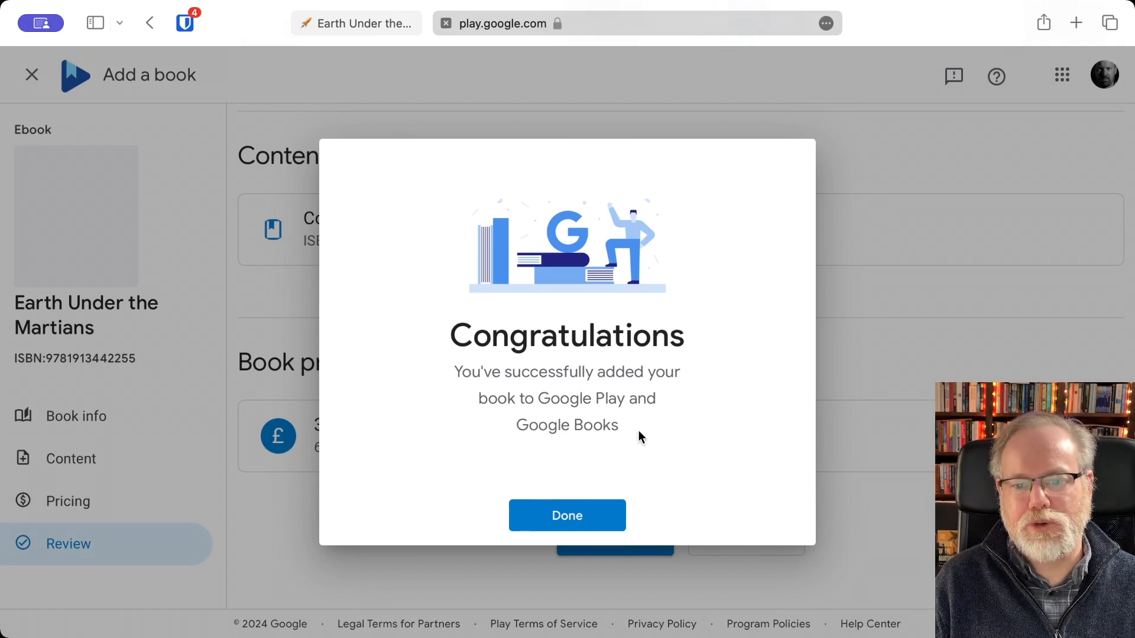
left_click(560, 528)
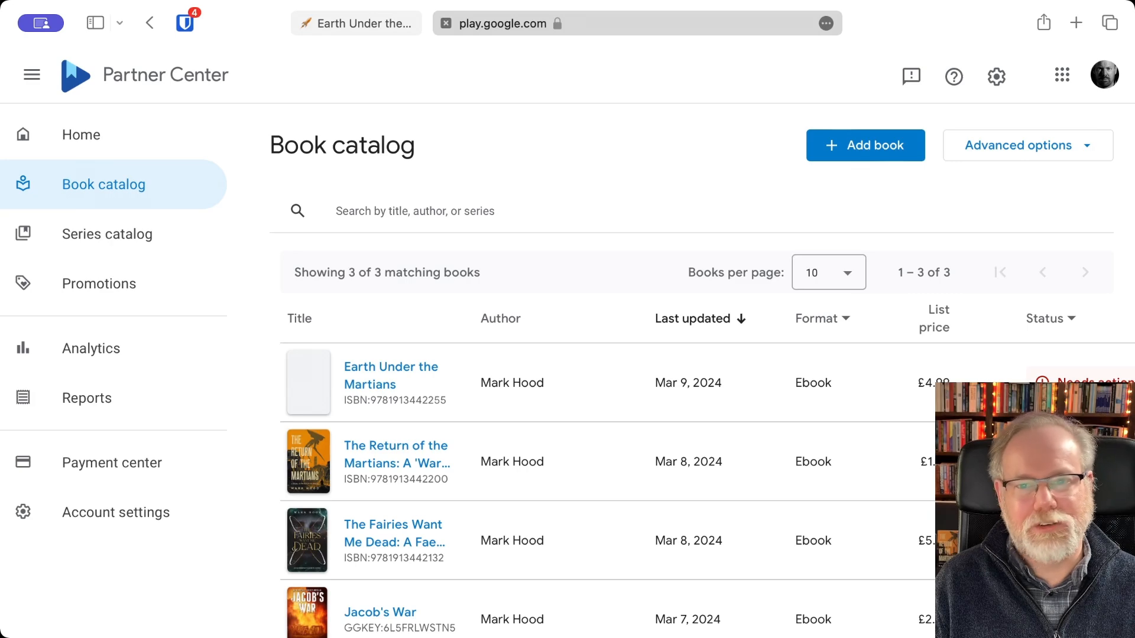
Step: Open the status of Earth Under the Martians from the book catalog and examine its status and summary details
scroll(932, 397, "right", 4)
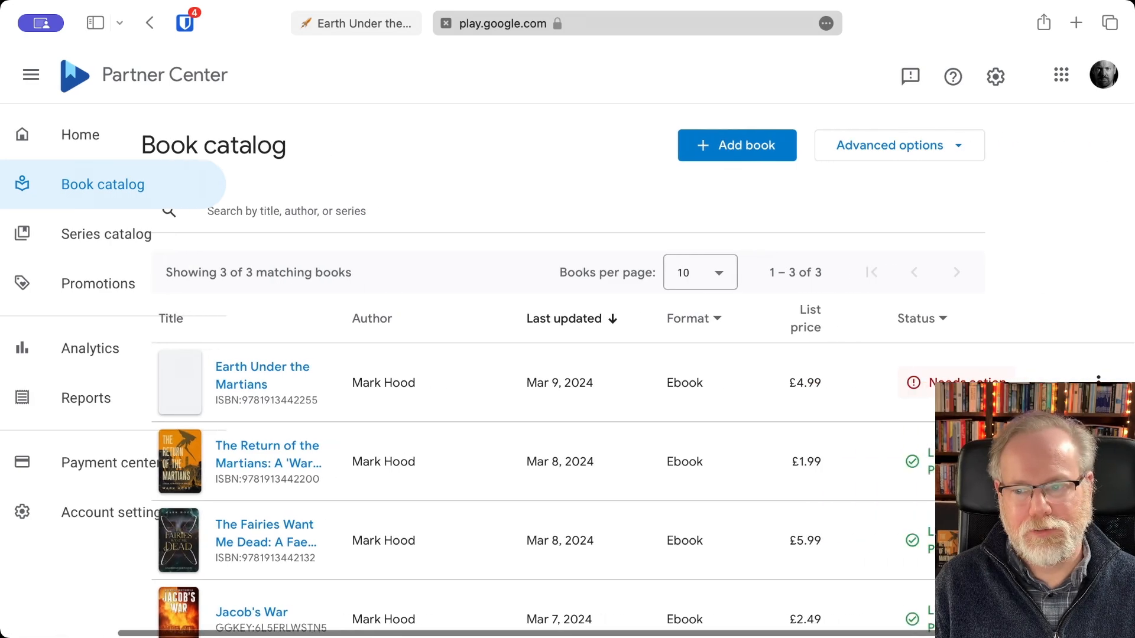
left_click(932, 396)
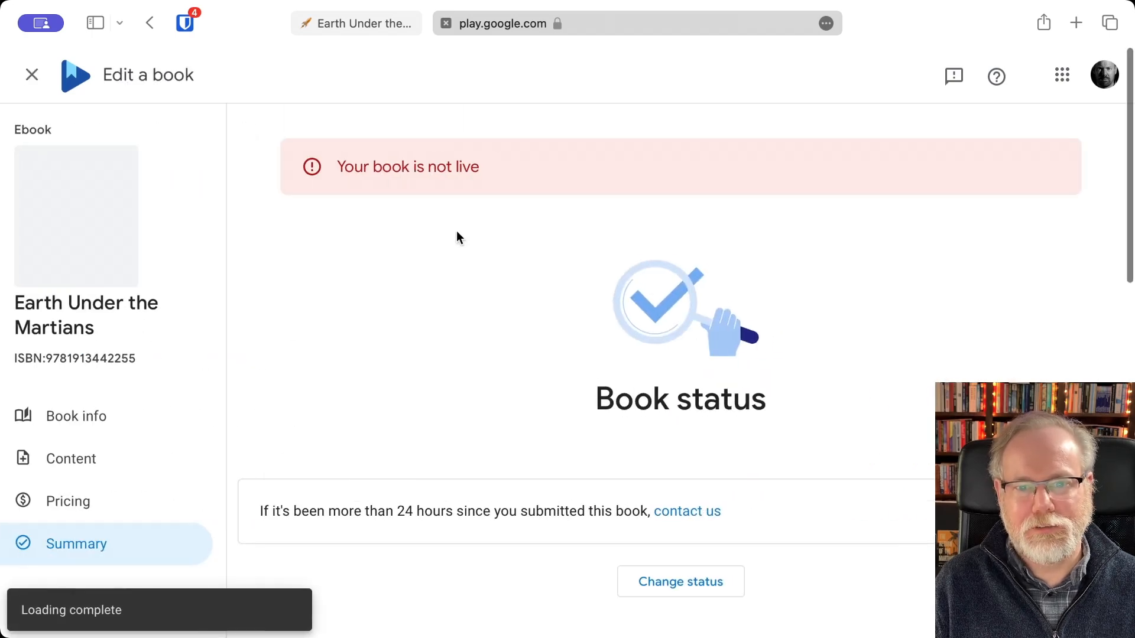
scroll(457, 237, "down", 6)
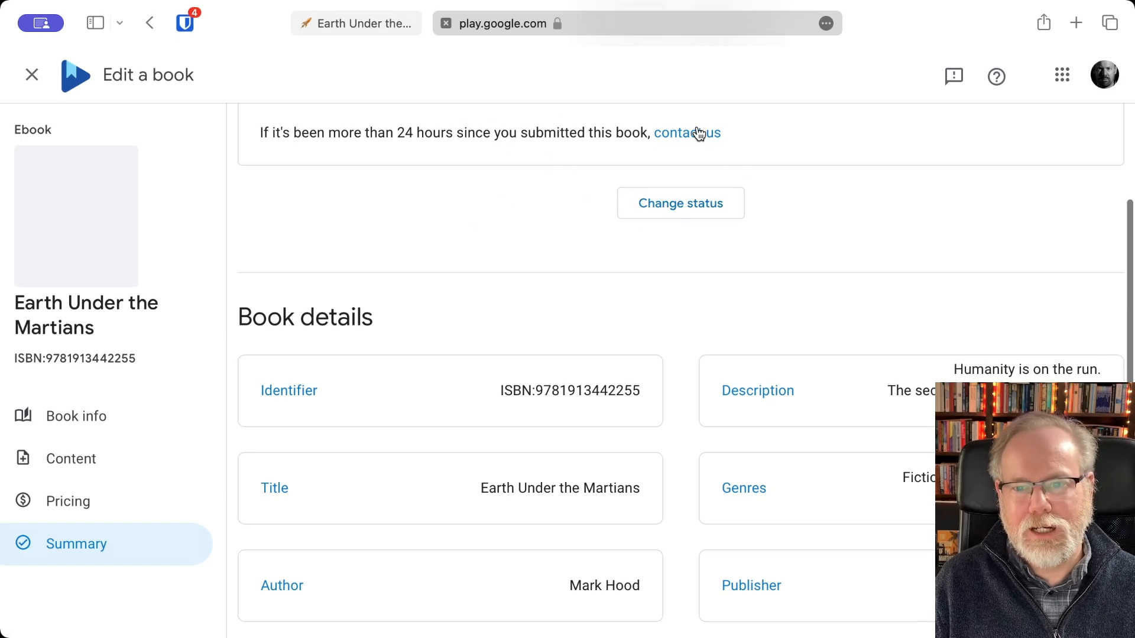
scroll(580, 364, "down", 1)
scroll(580, 364, "down", 7)
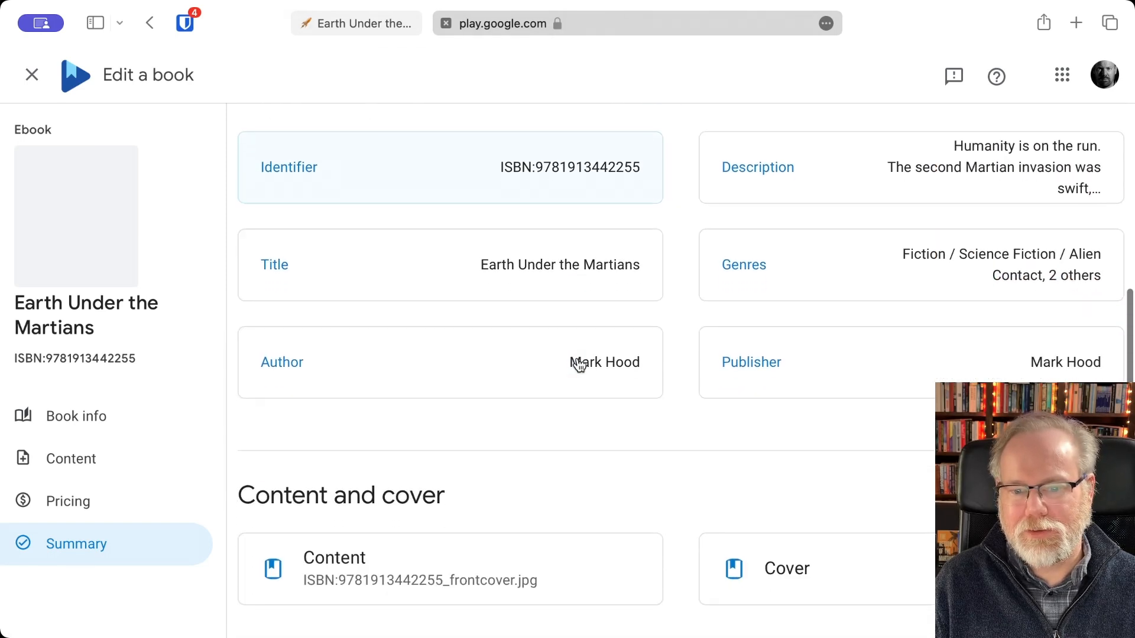
Step: Check the book's pending content files and book prices, and close the book editor
left_click(896, 361)
scroll(814, 425, "down", 2)
scroll(815, 429, "down", 1)
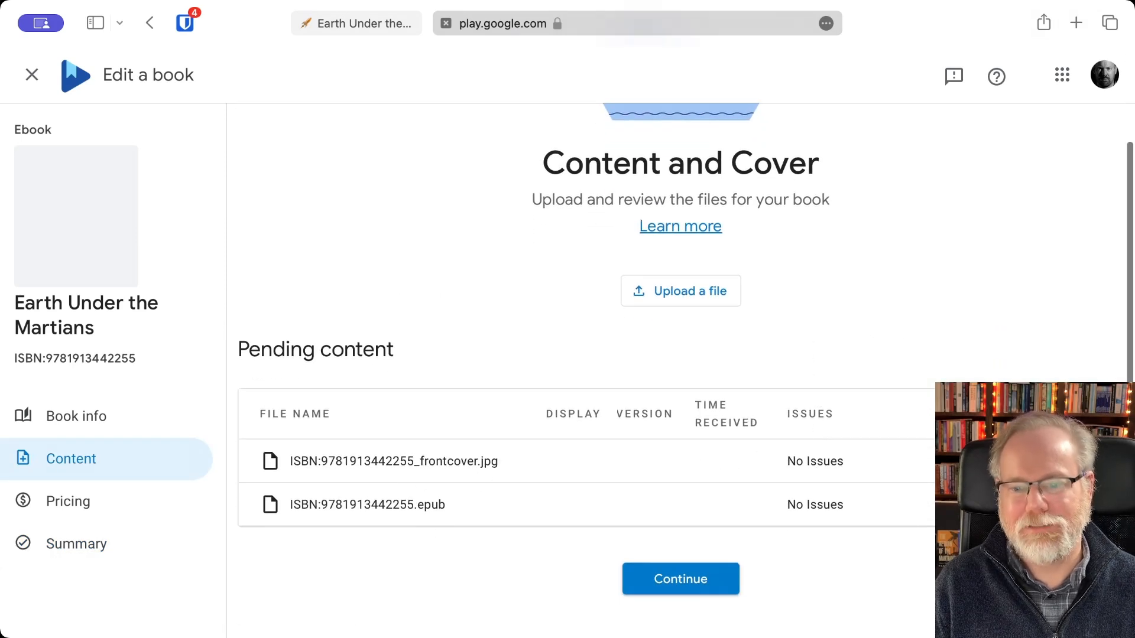
left_click(683, 586)
scroll(686, 590, "down", 1)
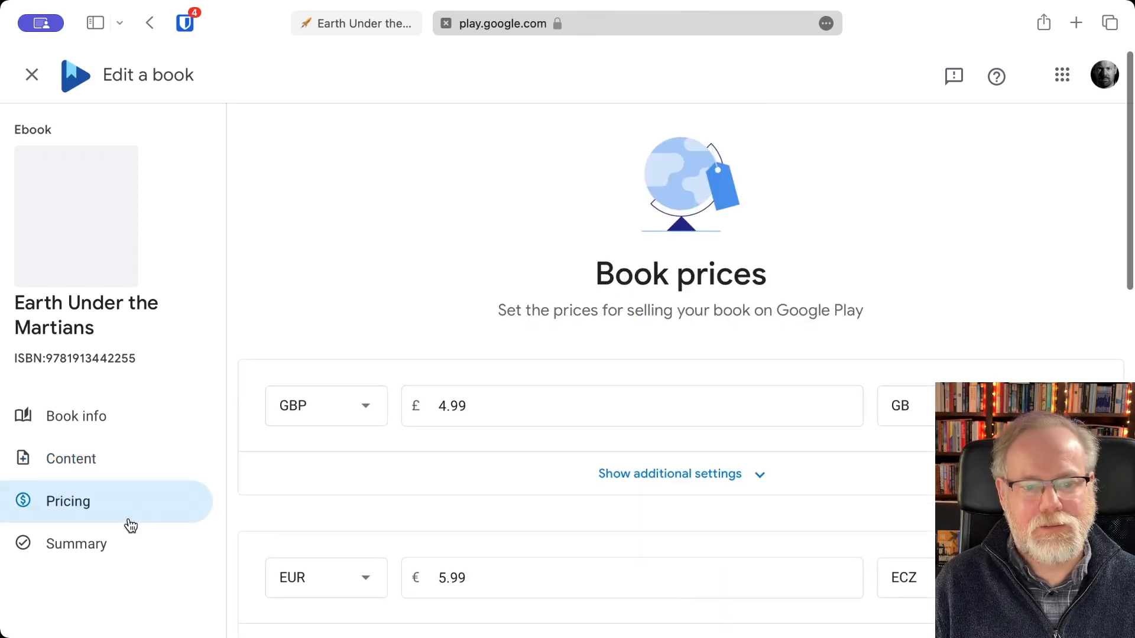
left_click(34, 72)
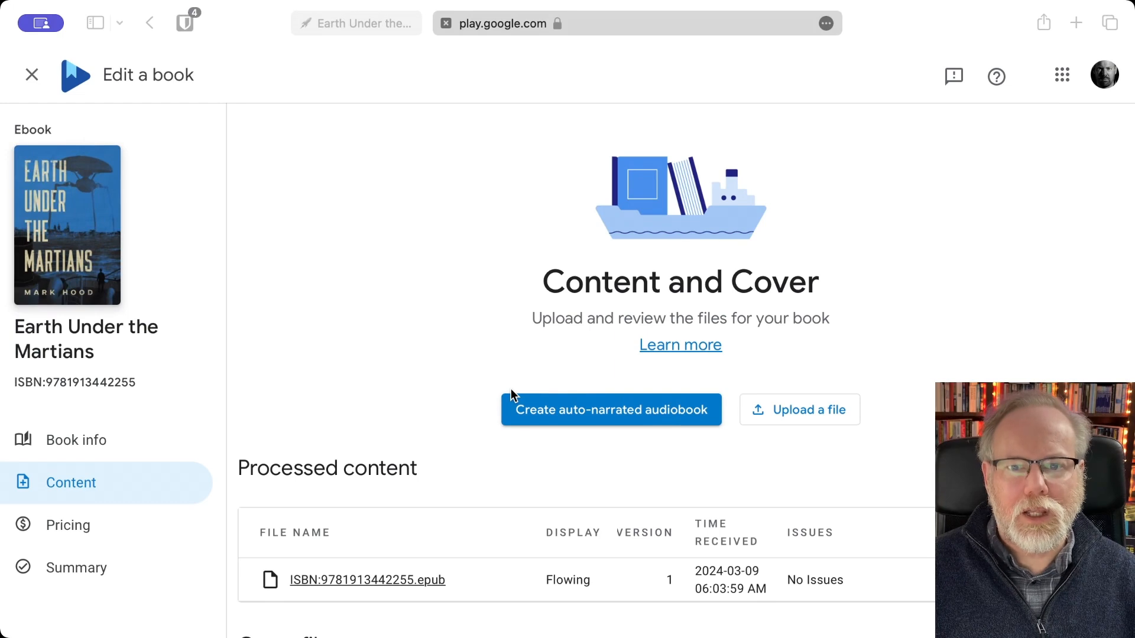
Step: Examine the book's processed content and cover files, and open its book info
scroll(571, 523, "down", 2)
scroll(571, 519, "down", 5)
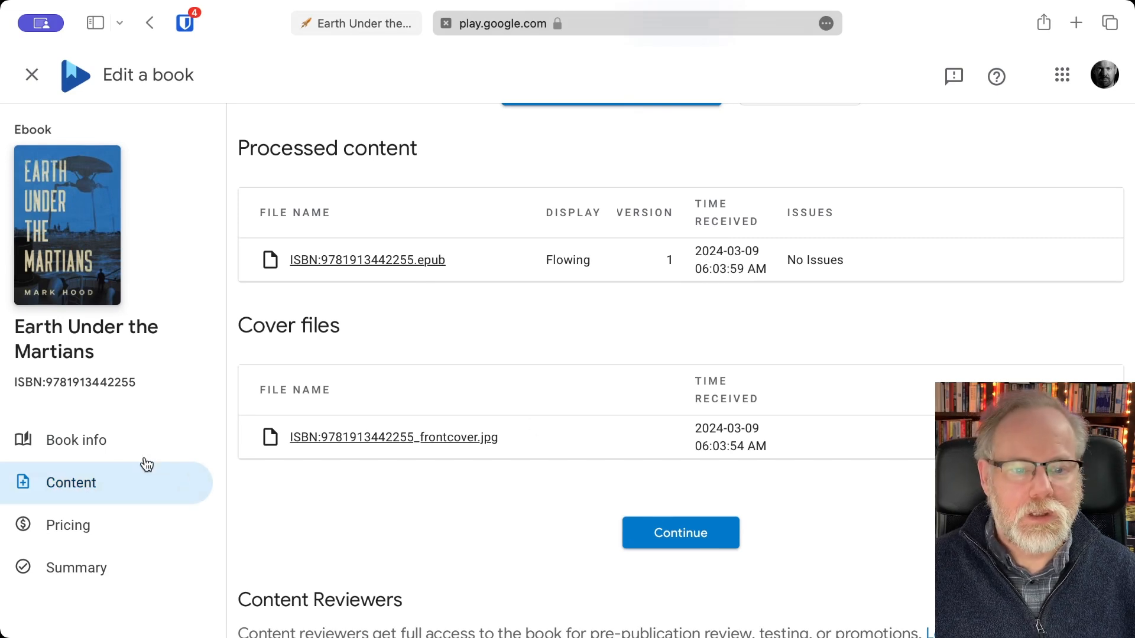
left_click(120, 445)
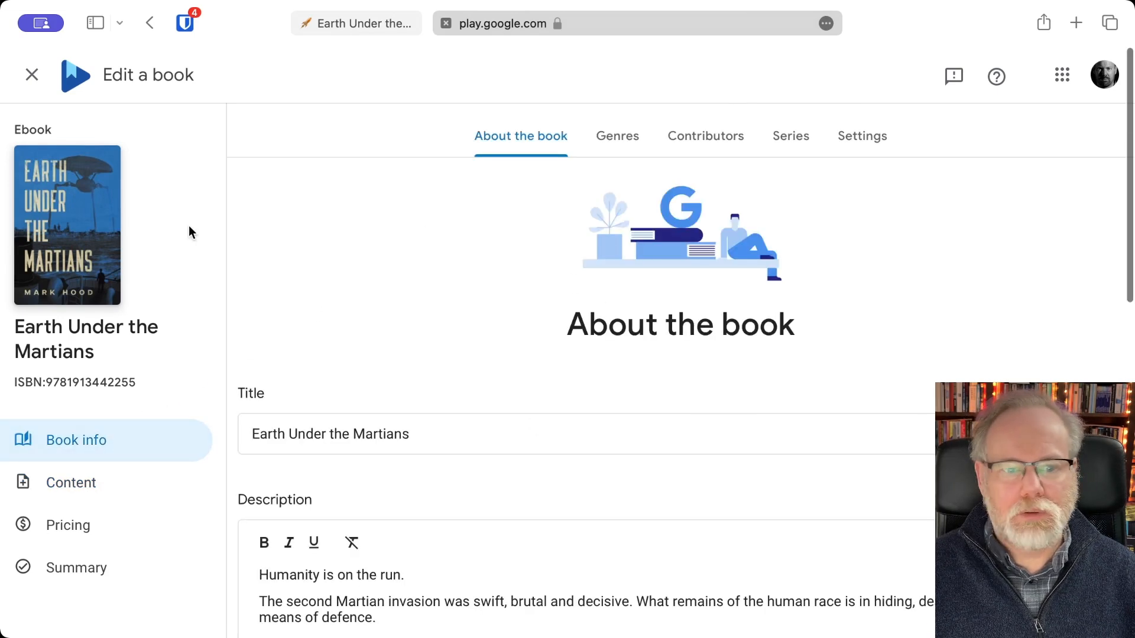
Step: Examine the book's summary for its status, regions, details, files and prices, and return to the book catalog
left_click(84, 575)
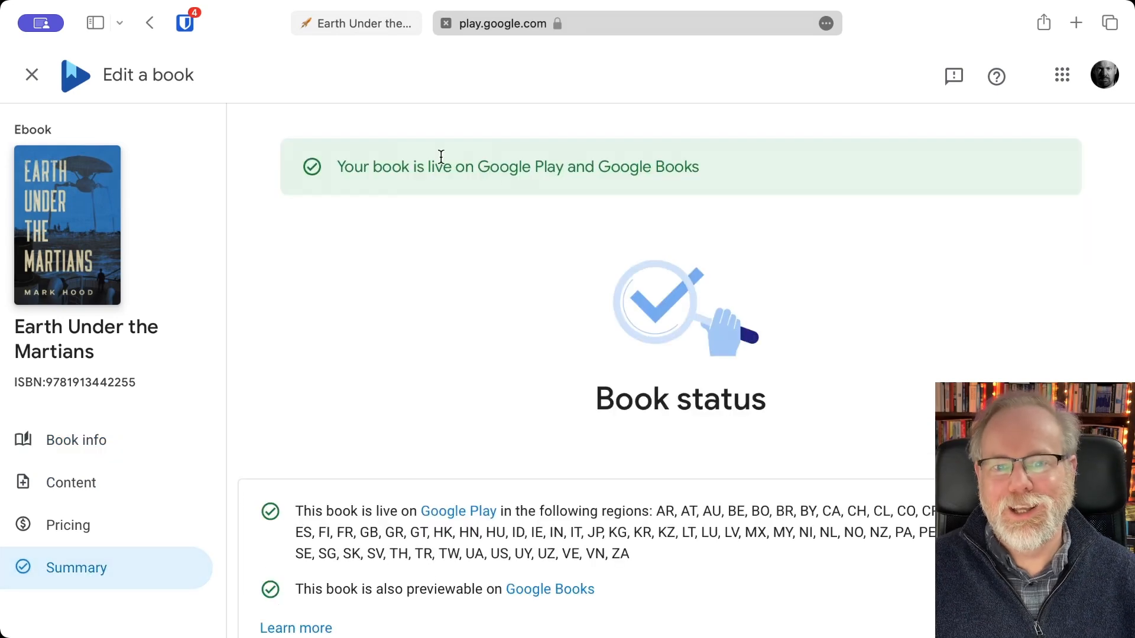
scroll(607, 276, "down", 5)
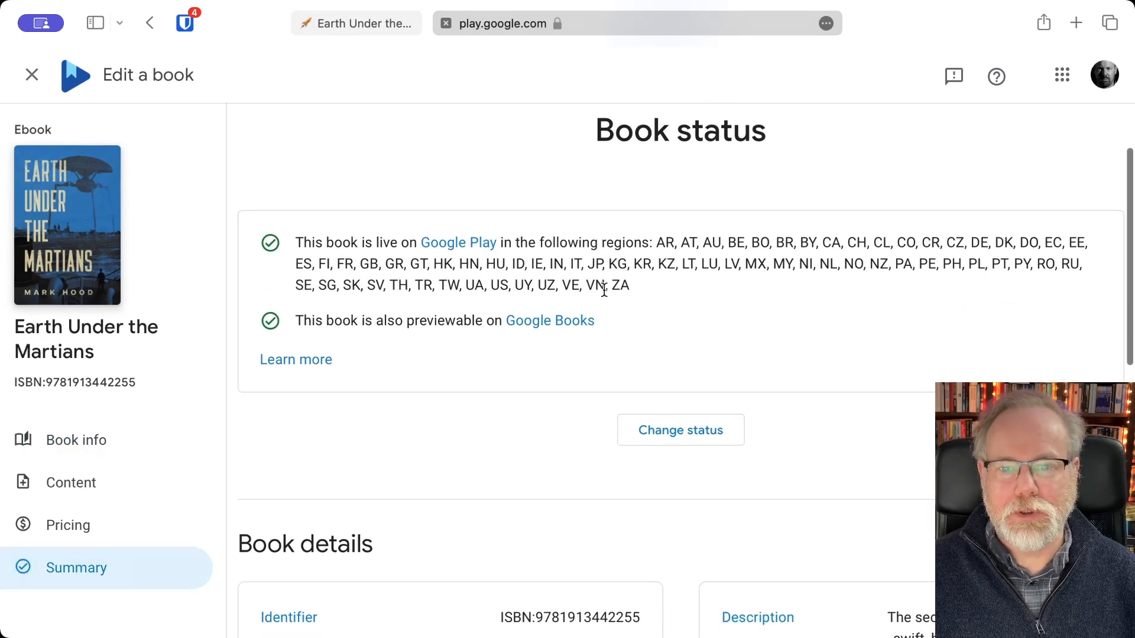
scroll(400, 396, "down", 6)
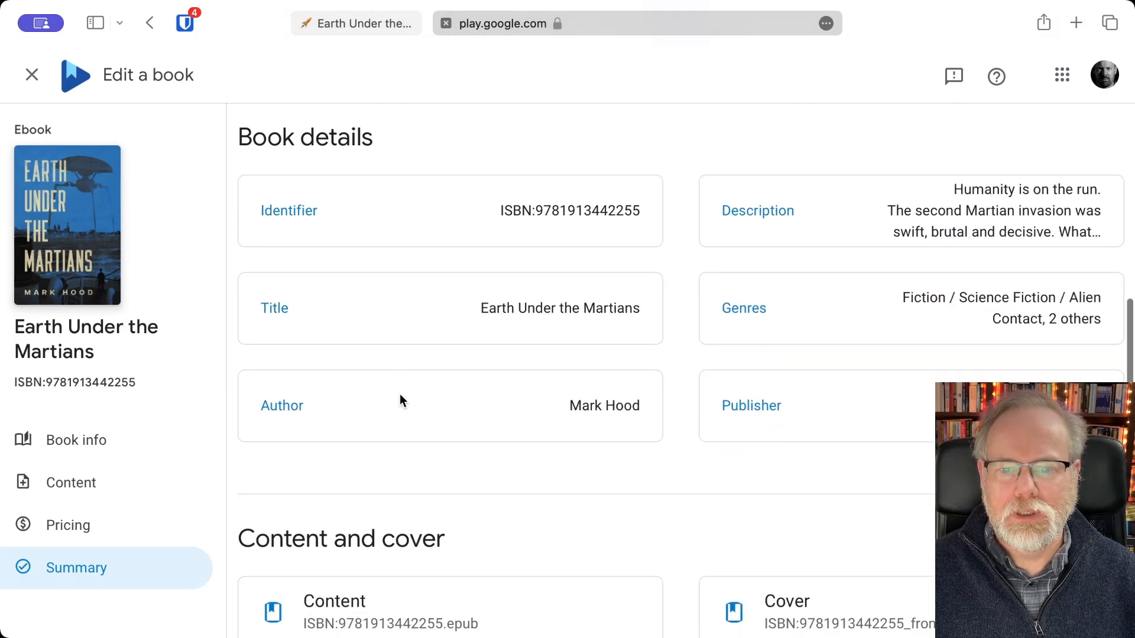
scroll(400, 394, "down", 5)
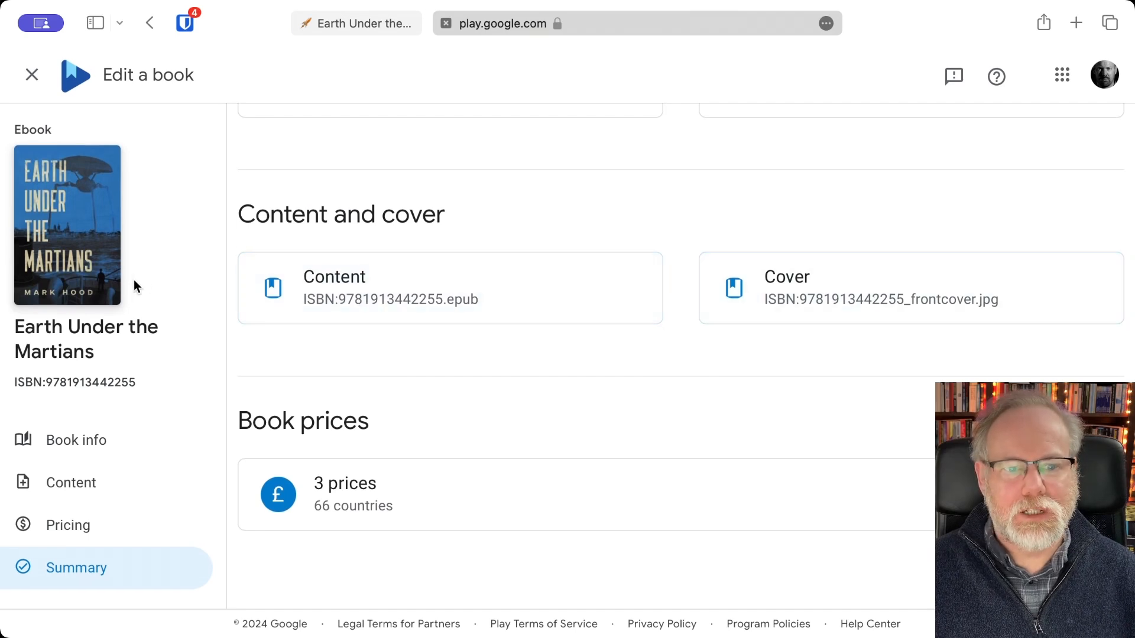
left_click(32, 74)
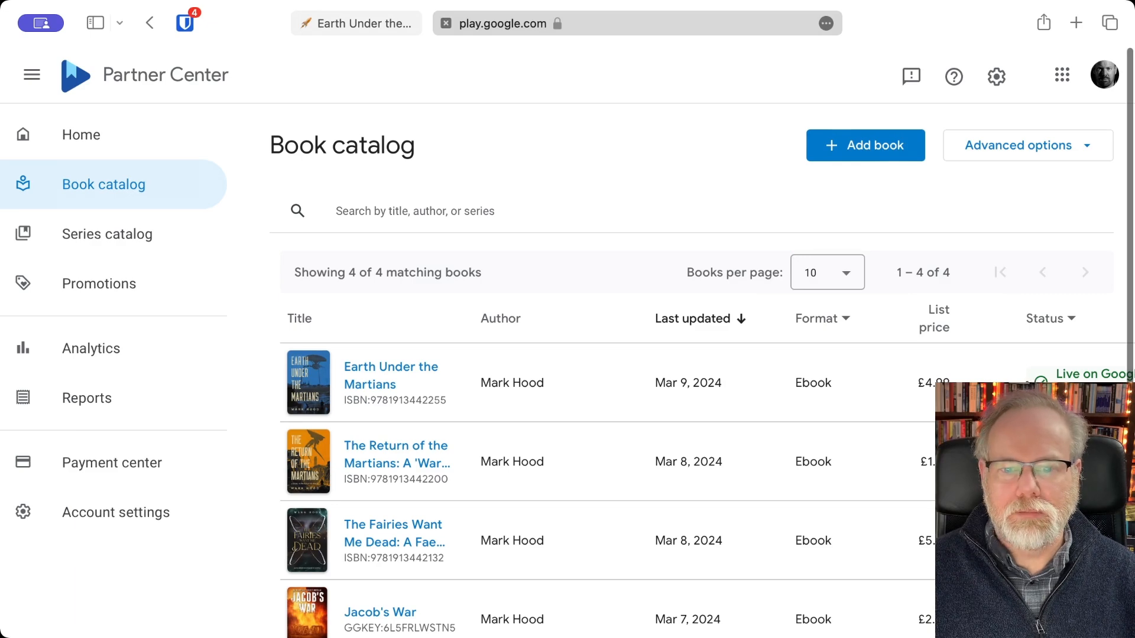
Step: Reopen Earth Under the Martians from the book catalog and open its Google Play store listing
left_click(356, 370)
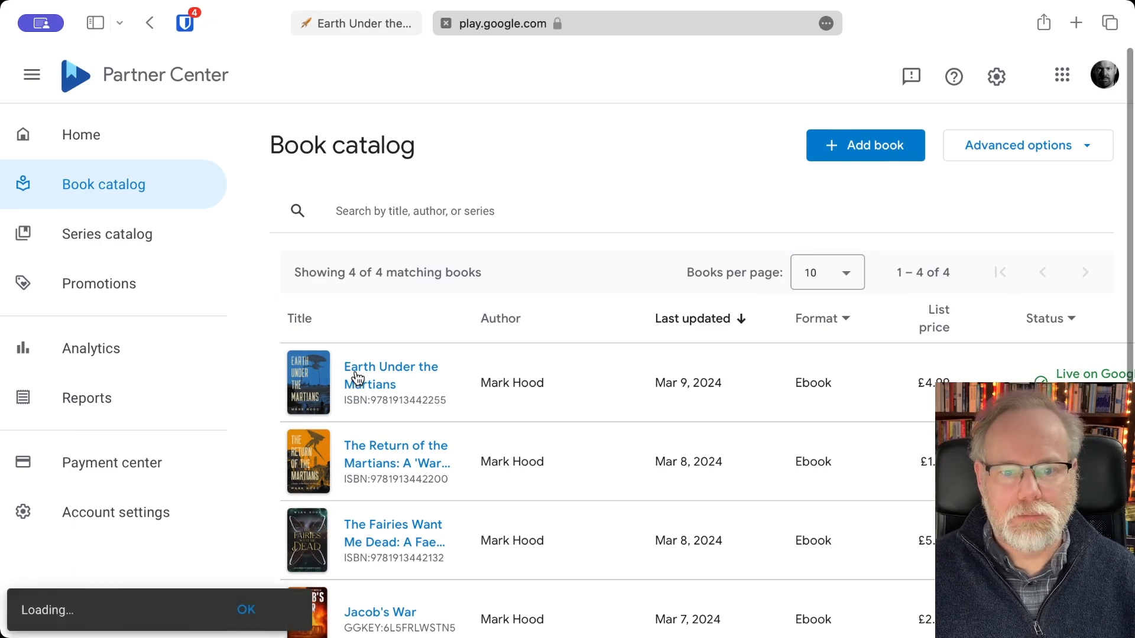
scroll(356, 371, "down", 6)
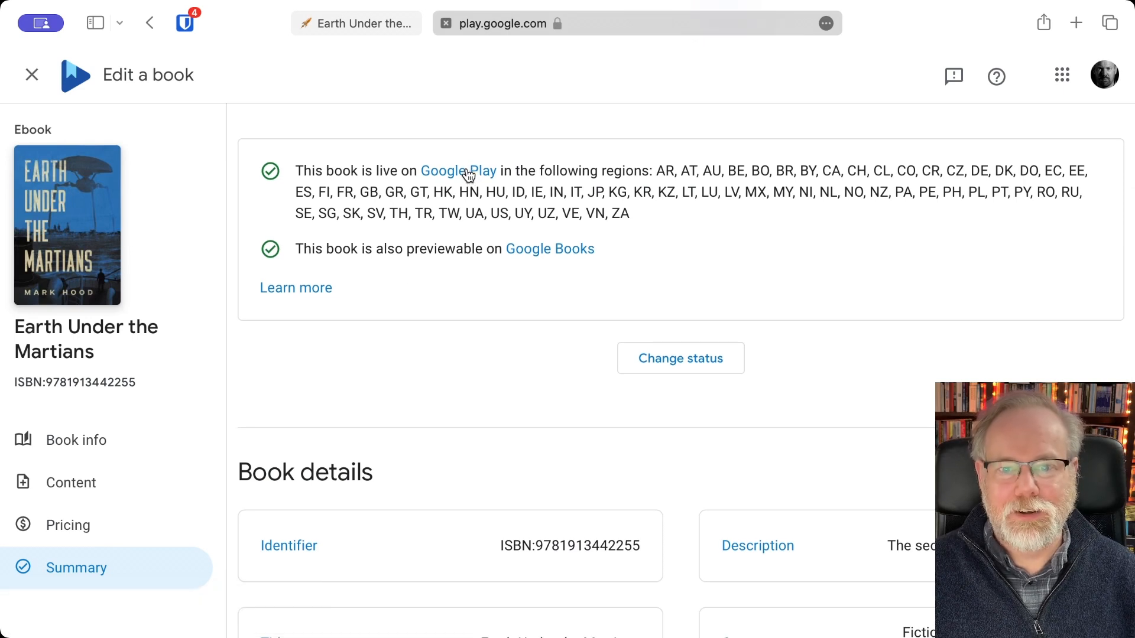
left_click(470, 175)
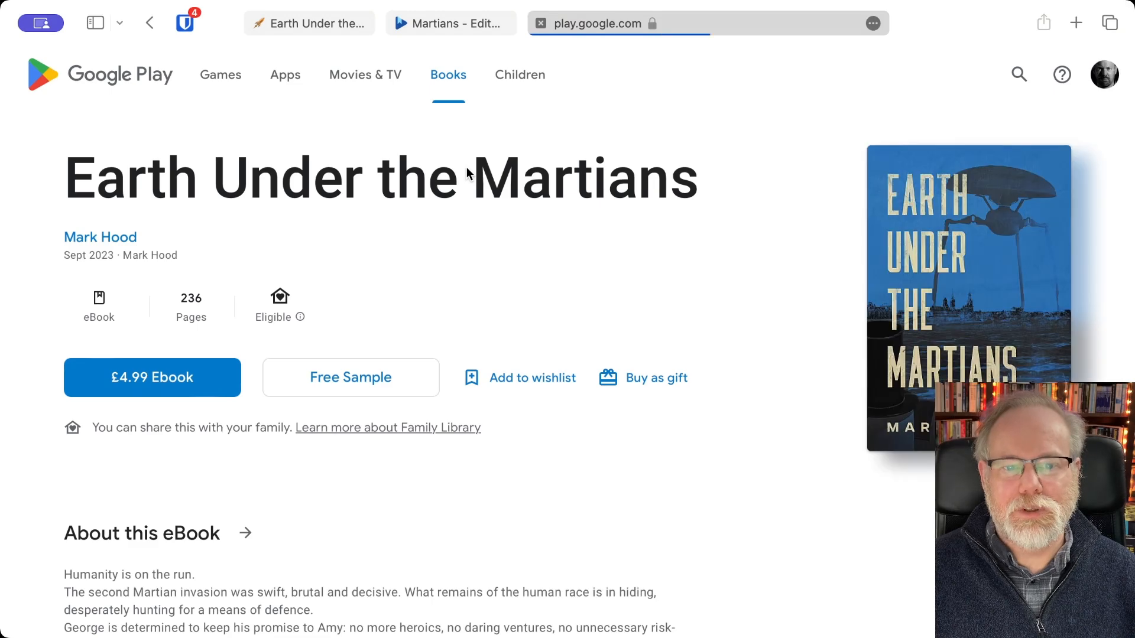
Step: Examine the store listing of Earth Under the Martians, including its price, description, author details and rating section
scroll(408, 307, "down", 6)
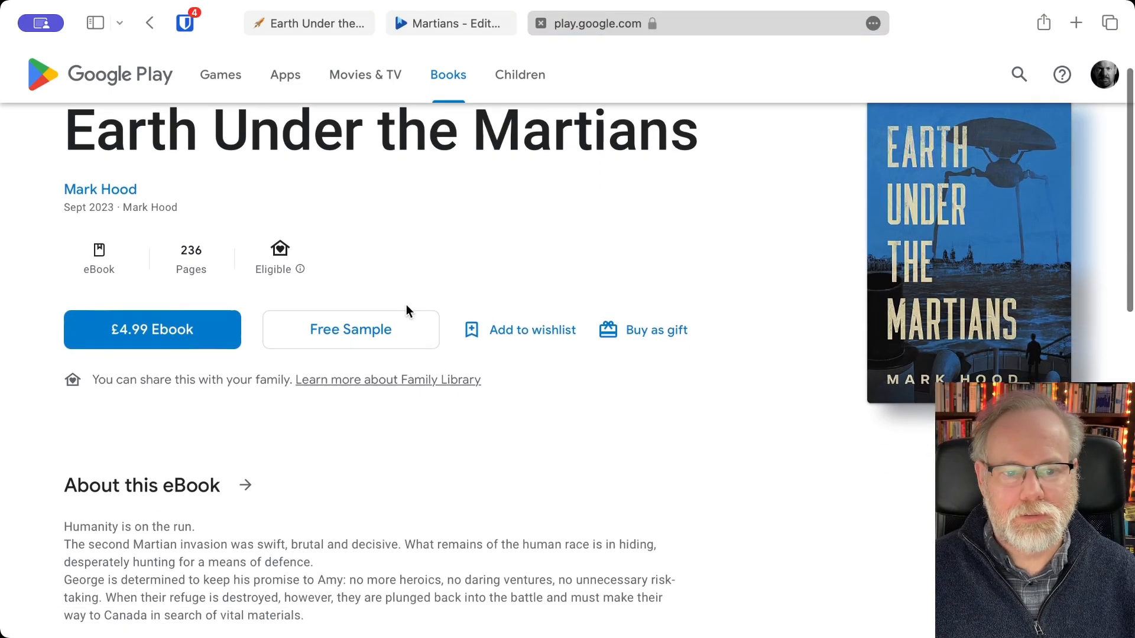
scroll(407, 307, "down", 5)
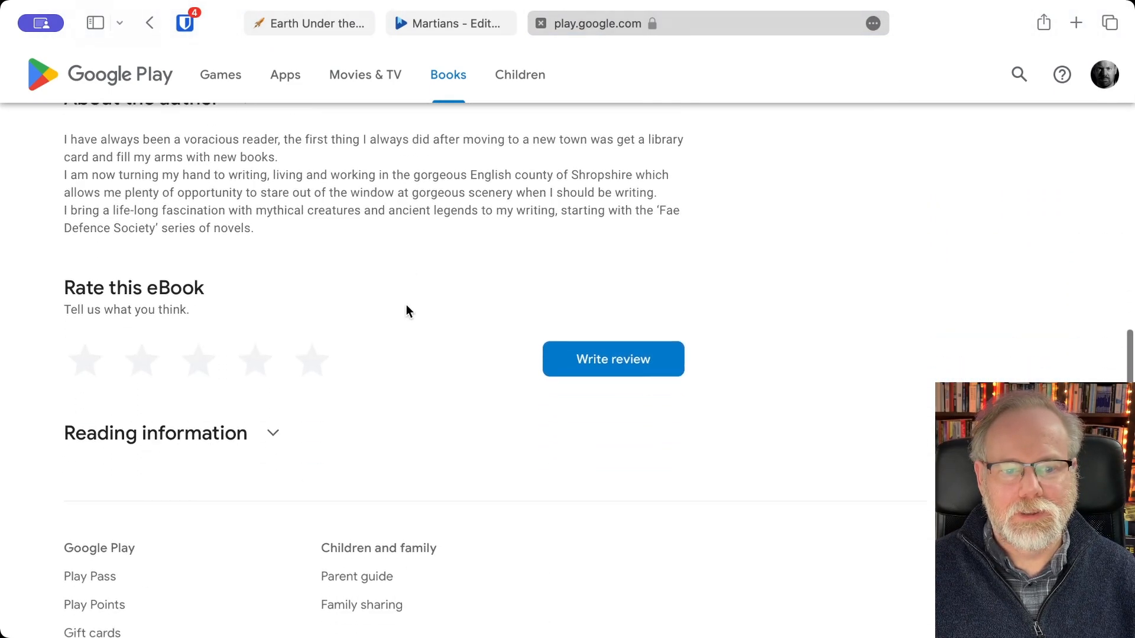
scroll(406, 308, "up", 7)
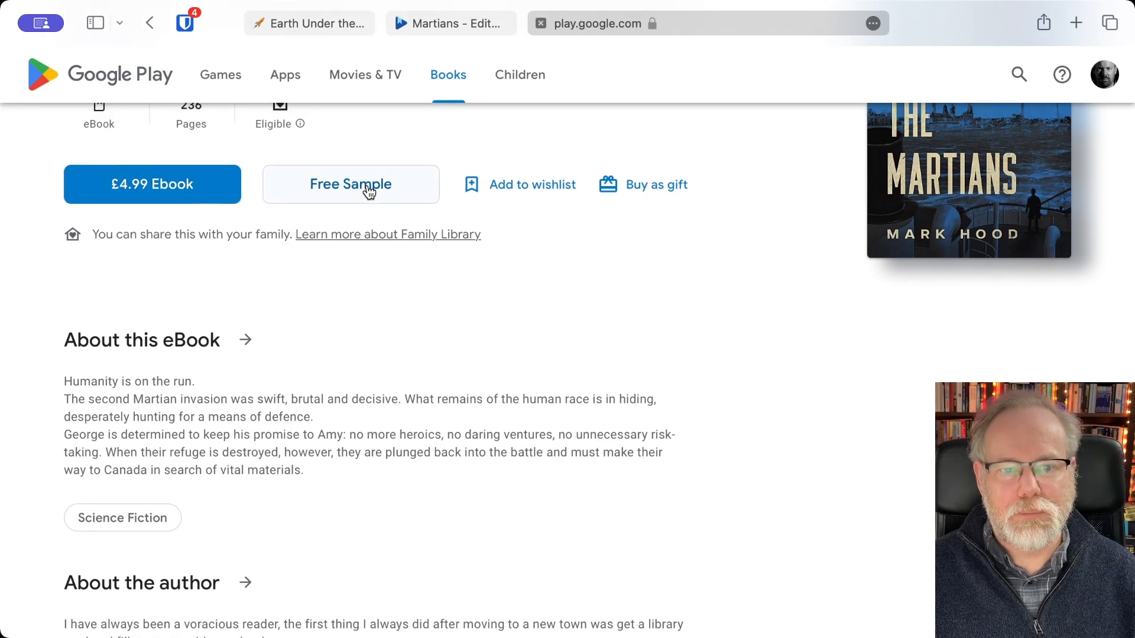
scroll(406, 299, "up", 4)
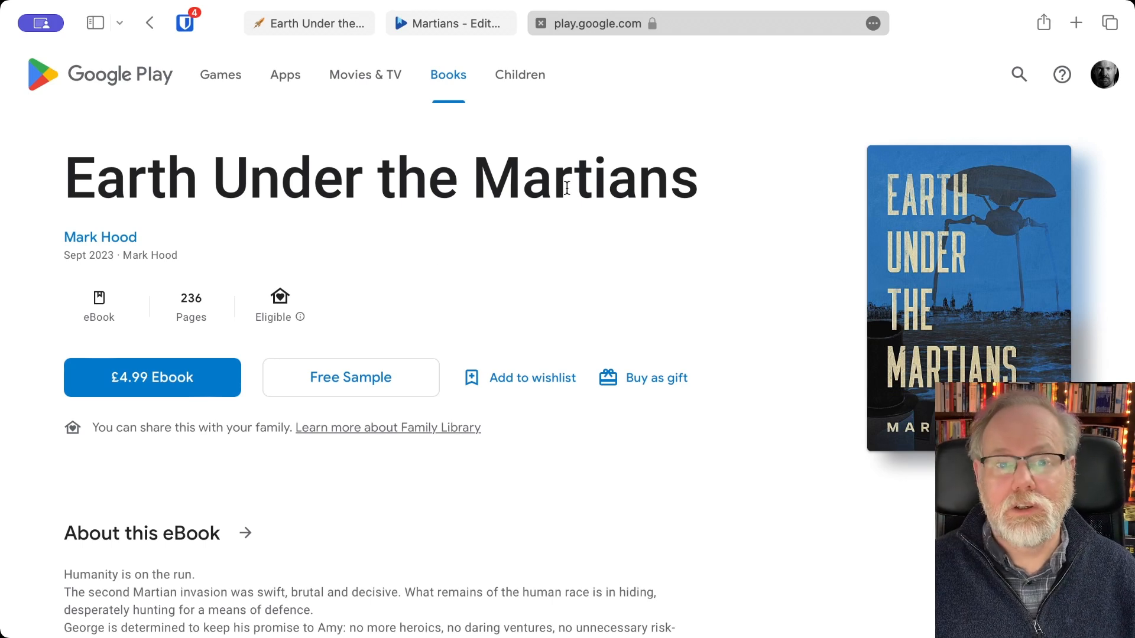
Step: Select the full web address of the Google Play store listing and switch to another app
left_click(602, 27)
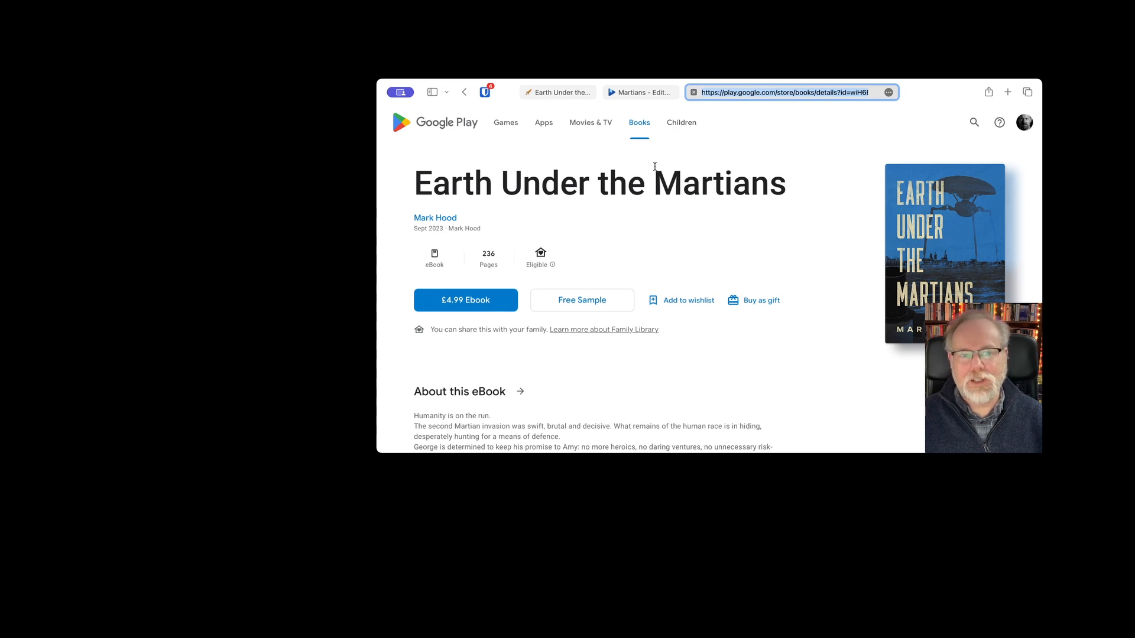
key("super+Tab")
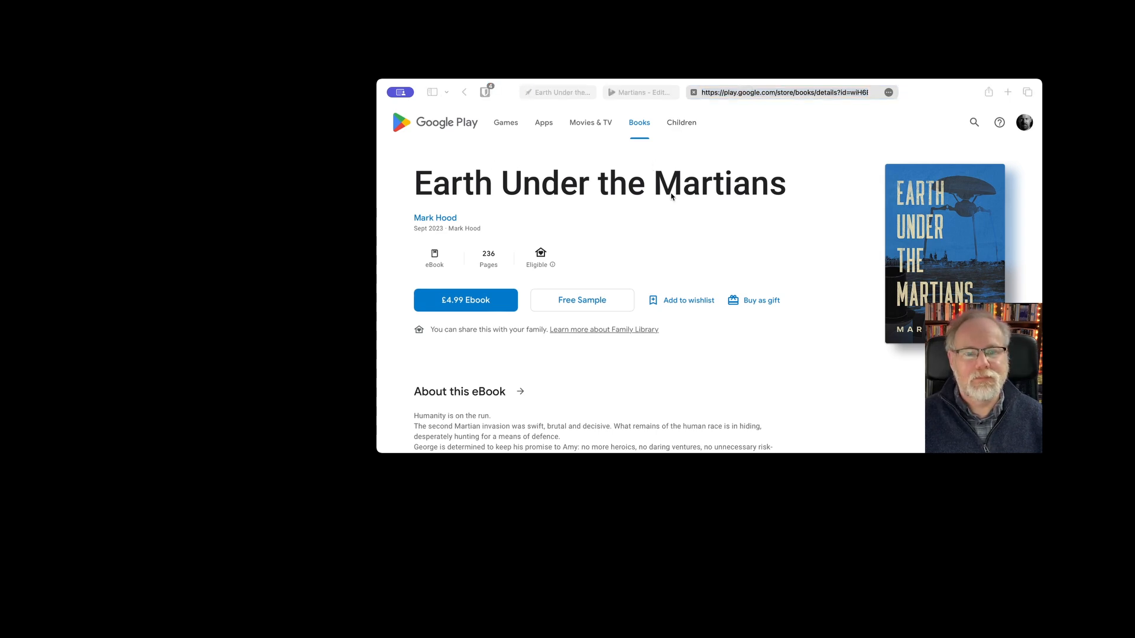